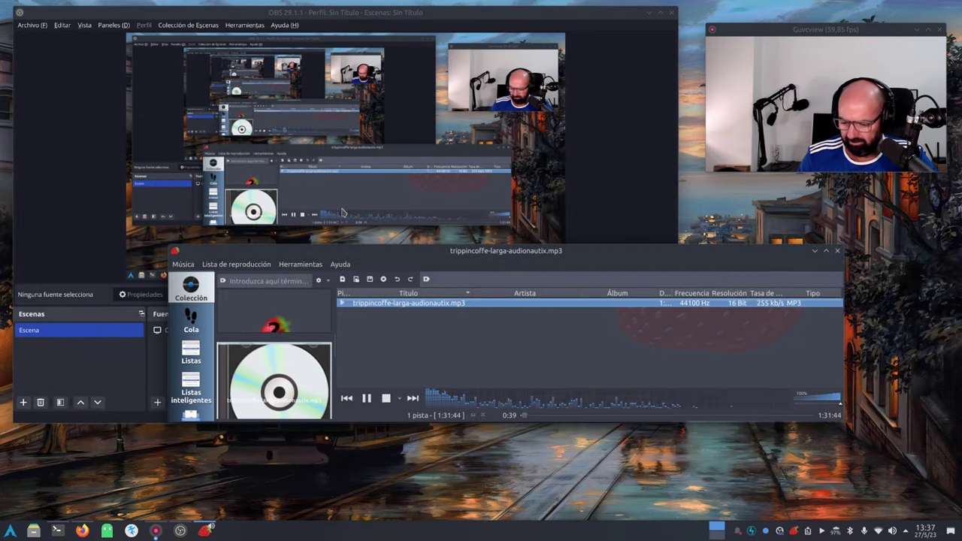
- Lower the Strawberry music player's volume to 16% and minimize its window
{"action": "left_click_drag", "start_coordinate": [640, 256], "coordinate": [617, 269]}
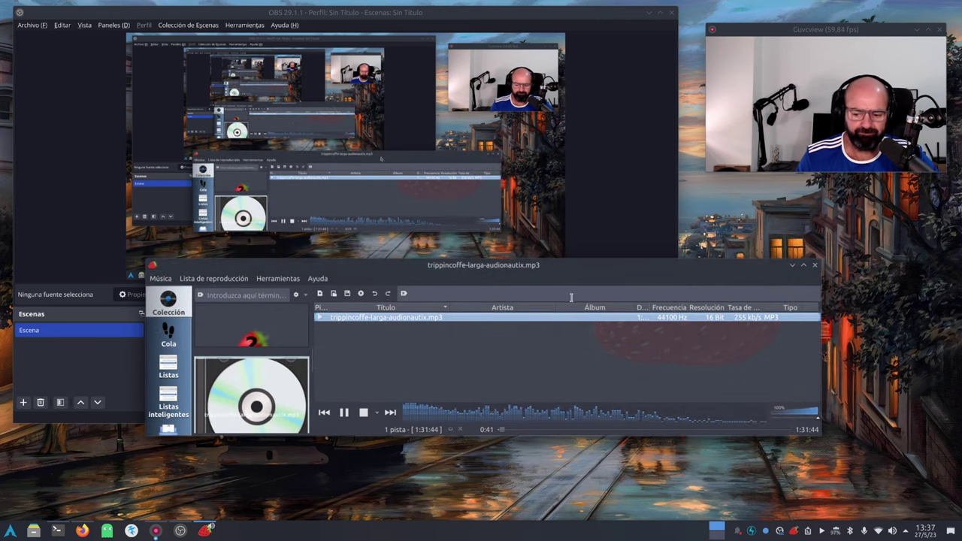
{"action": "left_click_drag", "start_coordinate": [806, 415], "coordinate": [802, 412]}
{"action": "scroll", "coordinate": [802, 412], "scroll_direction": "down", "scroll_amount": 6}
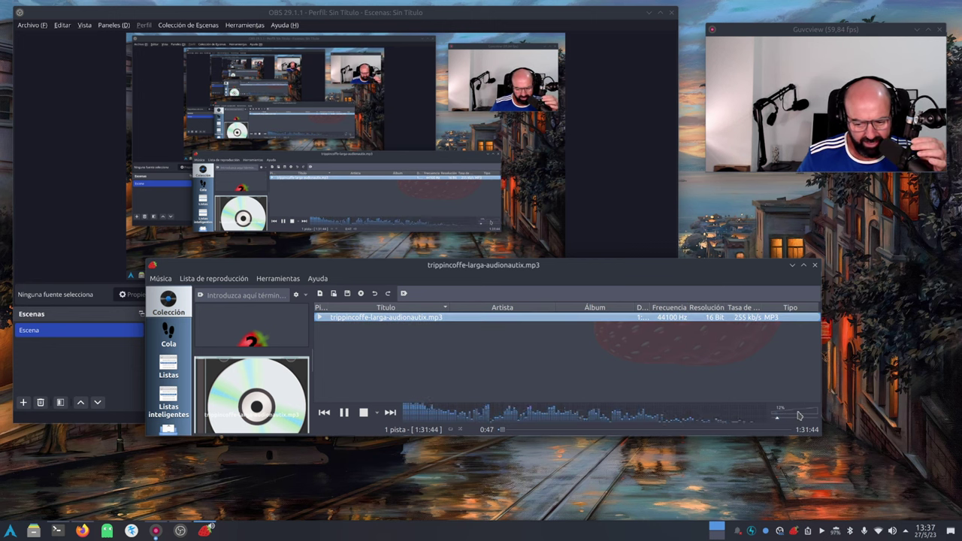
{"action": "scroll", "coordinate": [799, 415], "scroll_direction": "up", "scroll_amount": 1}
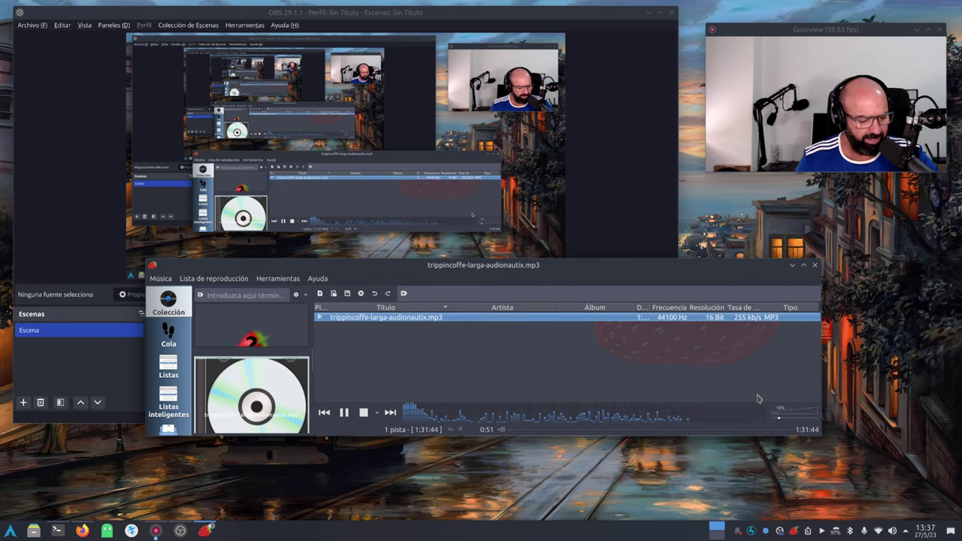
{"action": "left_click", "coordinate": [793, 265]}
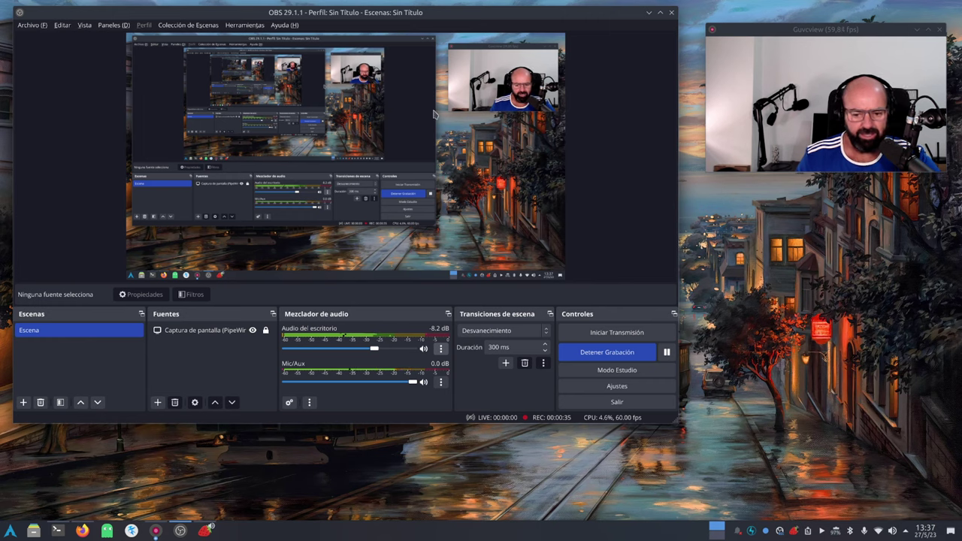
- Clear the desktop by minimizing the OBS window and the Konsole window showing the neofetch output
{"action": "left_click_drag", "start_coordinate": [449, 15], "coordinate": [454, 24]}
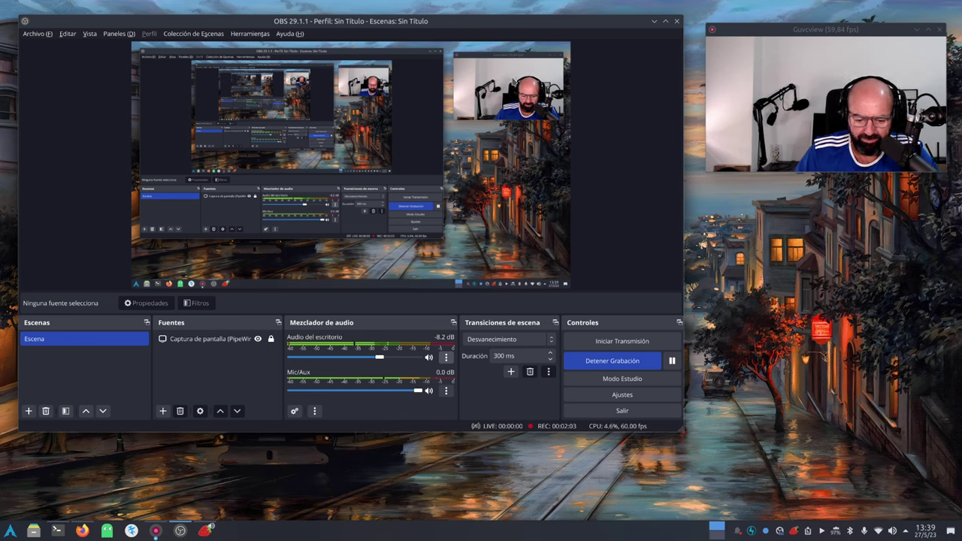
{"action": "left_click", "coordinate": [655, 21]}
{"action": "left_click_drag", "start_coordinate": [372, 64], "coordinate": [394, 57]}
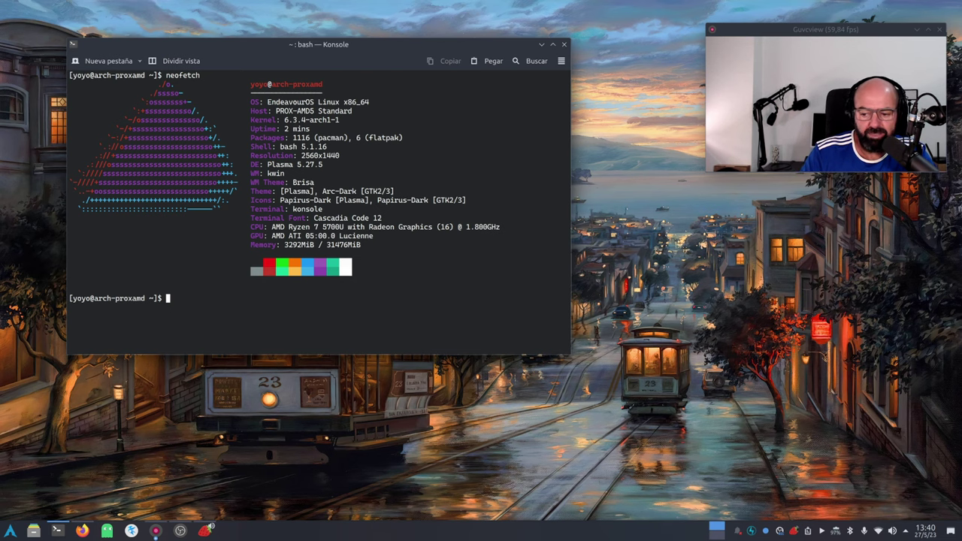
{"action": "mouse_move", "coordinate": [318, 48]}
{"action": "left_mouse_down"}
{"action": "mouse_move", "coordinate": [337, 47]}
{"action": "mouse_move", "coordinate": [327, 50]}
{"action": "left_mouse_up"}
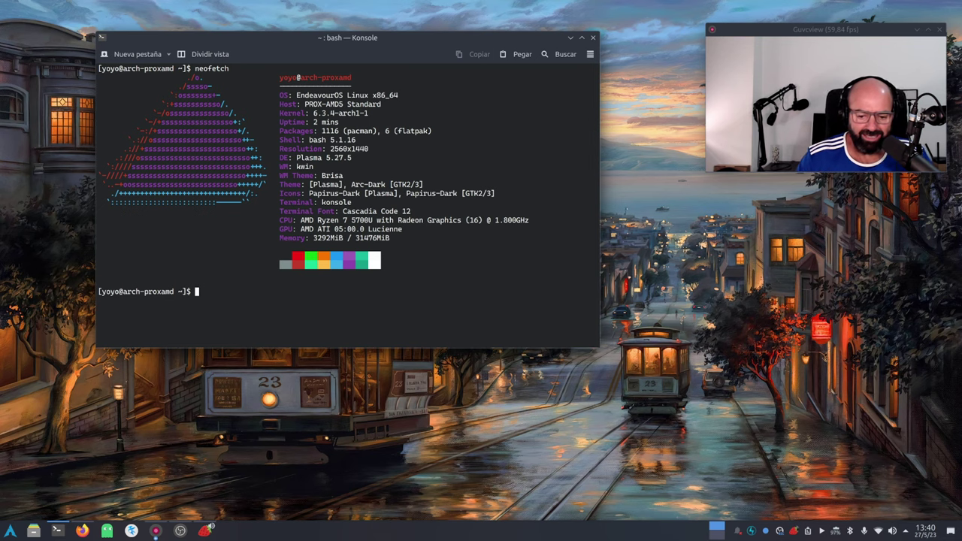
{"action": "left_click", "coordinate": [570, 38]}
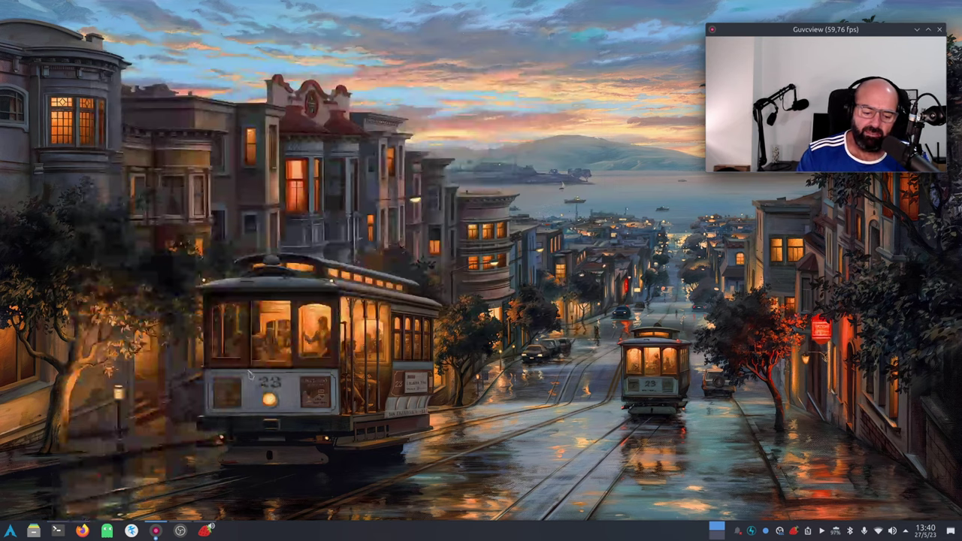
- Switch to Firefox and look over the Slimbook home page from the header to the footer
{"action": "left_click", "coordinate": [83, 531]}
{"action": "scroll", "coordinate": [511, 244], "scroll_direction": "down", "scroll_amount": 2}
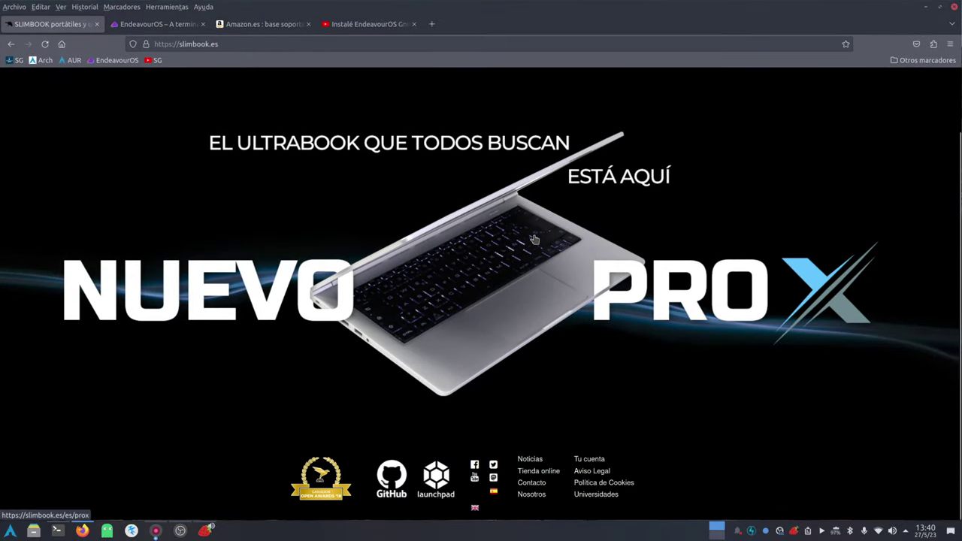
{"action": "scroll", "coordinate": [722, 248], "scroll_direction": "up", "scroll_amount": 2}
{"action": "scroll", "coordinate": [747, 203], "scroll_direction": "down", "scroll_amount": 2}
{"action": "scroll", "coordinate": [802, 270], "scroll_direction": "up", "scroll_amount": 2}
{"action": "scroll", "coordinate": [801, 282], "scroll_direction": "down", "scroll_amount": 2}
{"action": "scroll", "coordinate": [317, 205], "scroll_direction": "up", "scroll_amount": 1}
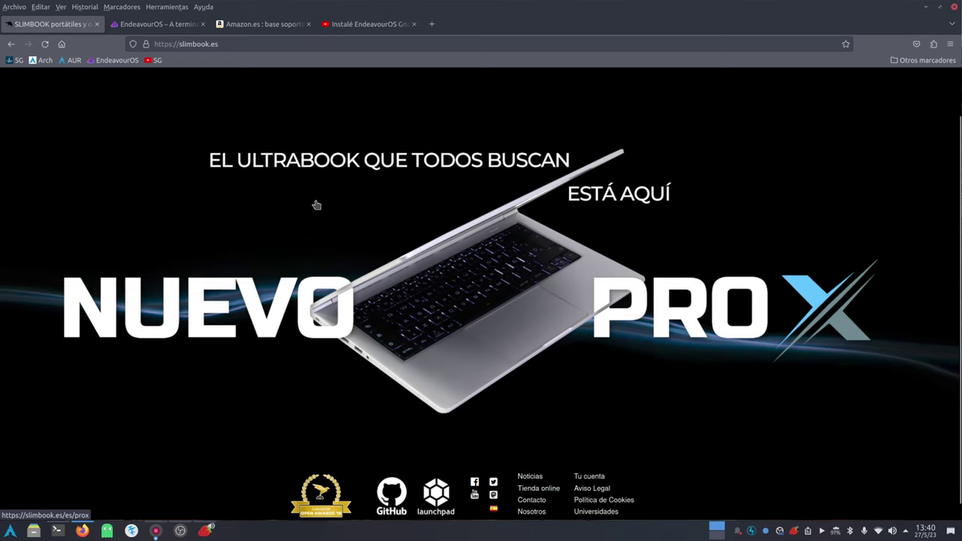
{"action": "scroll", "coordinate": [316, 205], "scroll_direction": "up", "scroll_amount": 1}
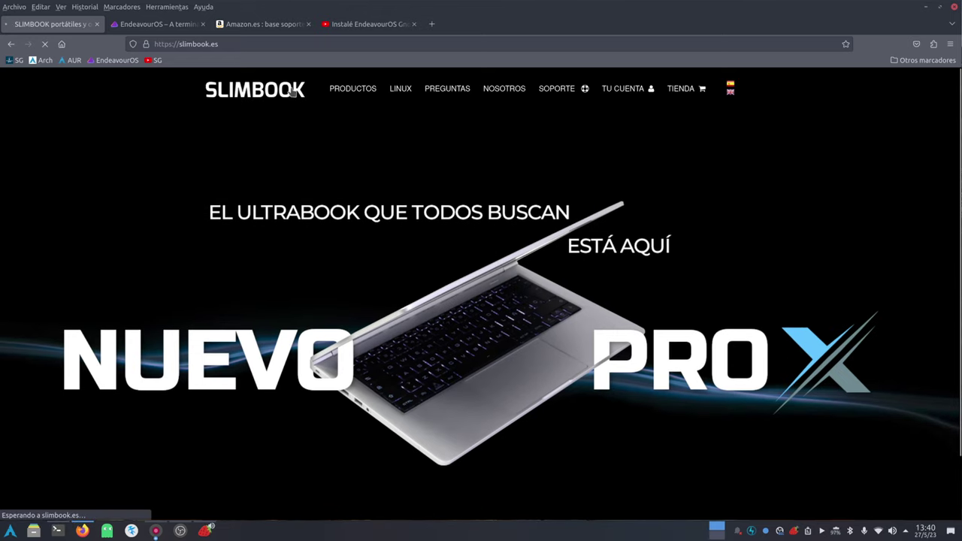
- Open the ProX laptop page from Slimbook's product list and examine the ProX 14 and ProX 15 overview
{"action": "mouse_move", "coordinate": [334, 90]}
{"action": "scroll", "coordinate": [508, 357], "scroll_direction": "down", "scroll_amount": 2}
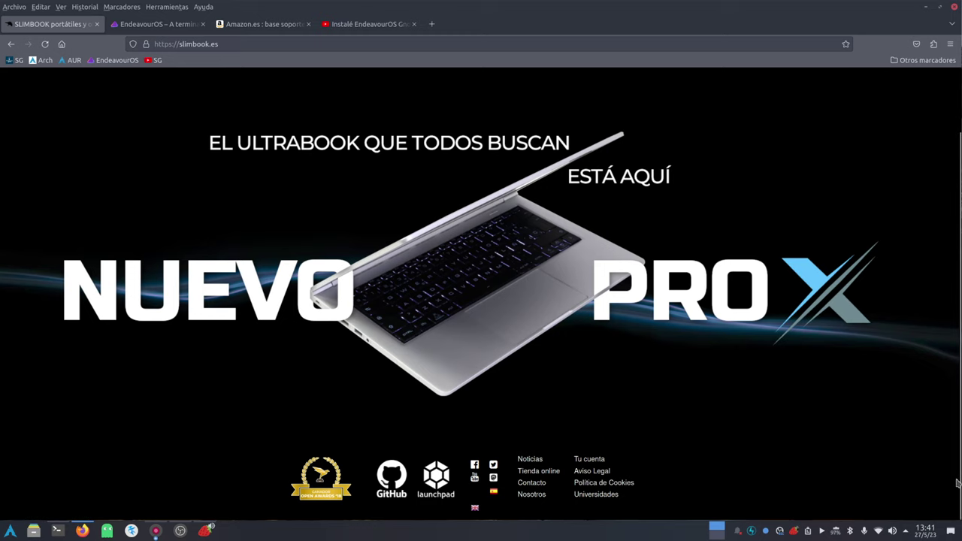
{"action": "scroll", "coordinate": [694, 312], "scroll_direction": "up", "scroll_amount": 2}
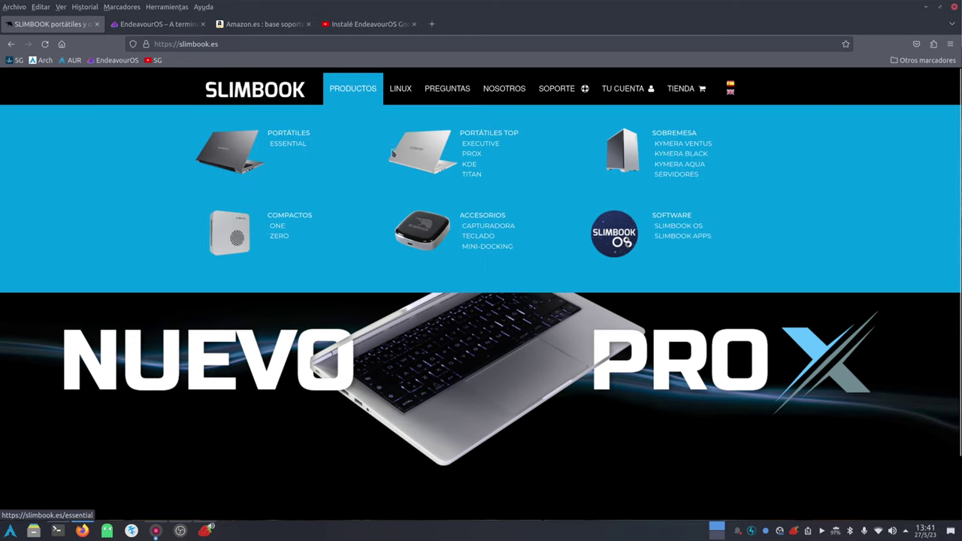
{"action": "left_click", "coordinate": [472, 158]}
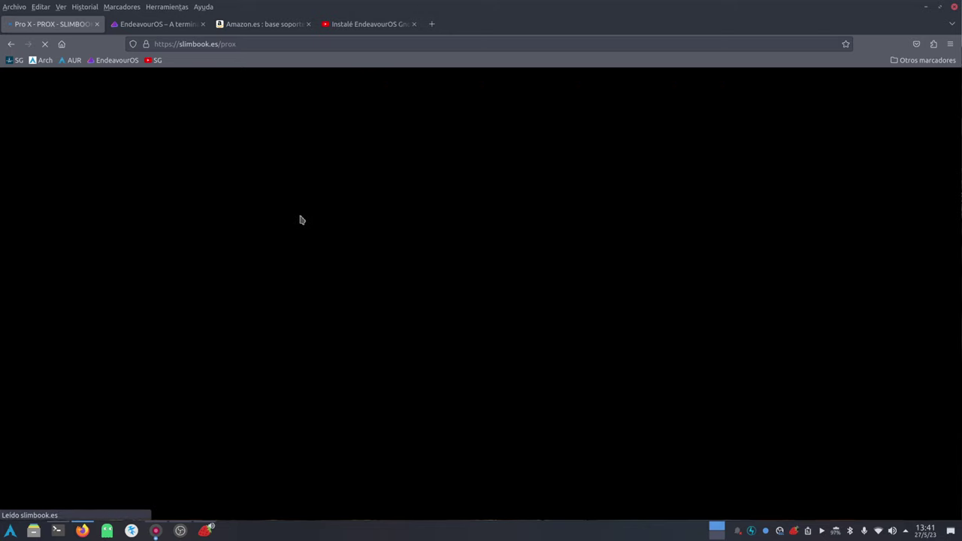
{"action": "scroll", "coordinate": [315, 214], "scroll_direction": "down", "scroll_amount": 8}
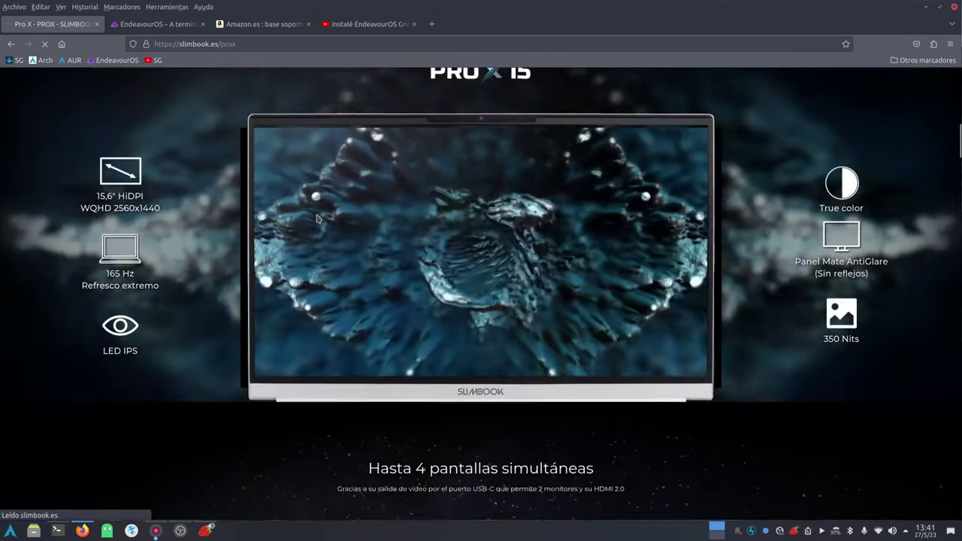
{"action": "scroll", "coordinate": [317, 218], "scroll_direction": "up", "scroll_amount": 10}
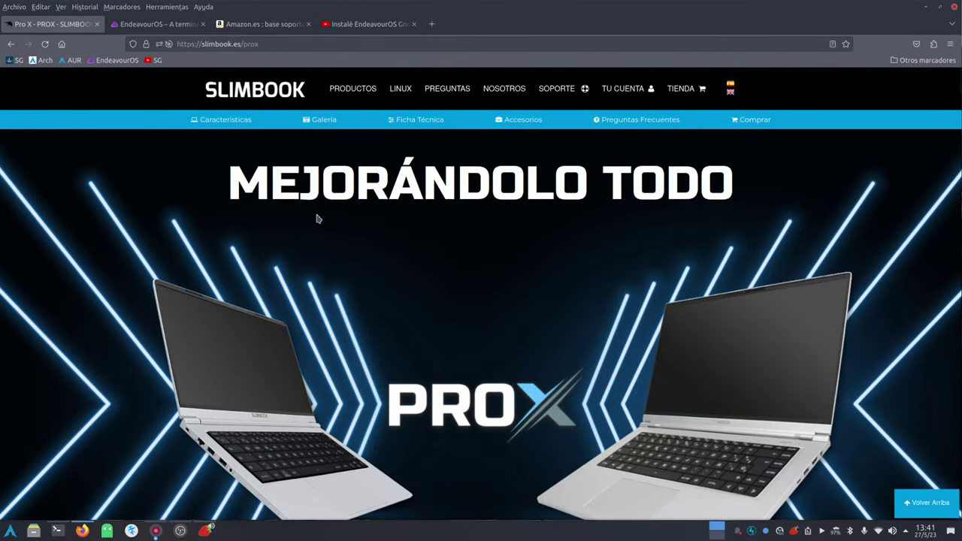
{"action": "scroll", "coordinate": [374, 253], "scroll_direction": "down", "scroll_amount": 5}
{"action": "scroll", "coordinate": [374, 255], "scroll_direction": "up", "scroll_amount": 3}
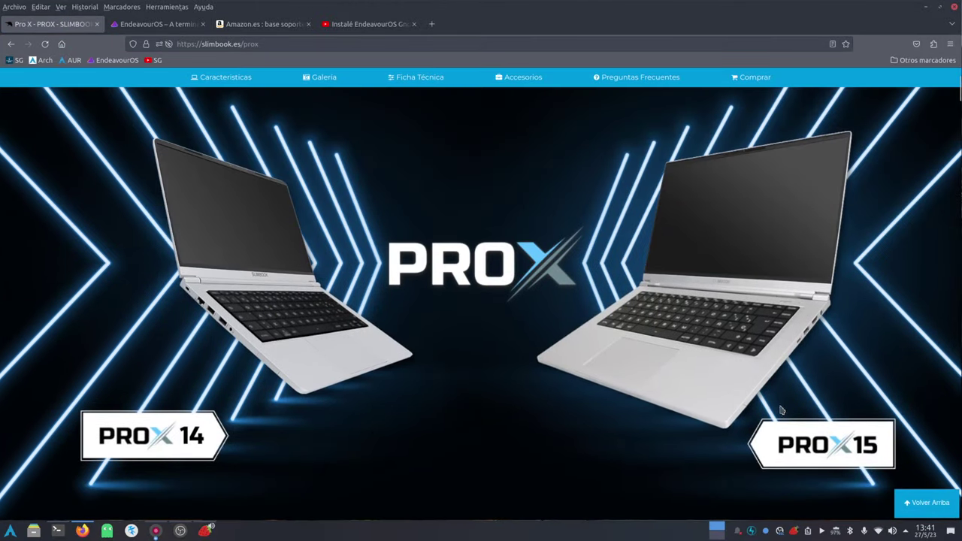
{"action": "scroll", "coordinate": [568, 349], "scroll_direction": "down", "scroll_amount": 4}
{"action": "scroll", "coordinate": [742, 282], "scroll_direction": "up", "scroll_amount": 4}
{"action": "scroll", "coordinate": [655, 275], "scroll_direction": "down", "scroll_amount": 6}
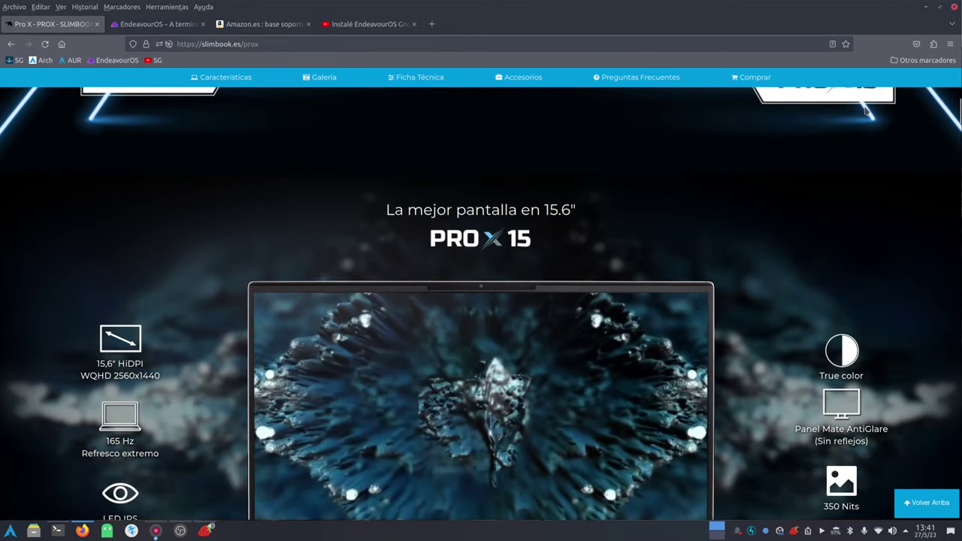
- Minimize Firefox and set the Guvcview webcam window to stay above other windows
{"action": "left_click", "coordinate": [923, 8]}
{"action": "right_click", "coordinate": [841, 32]}
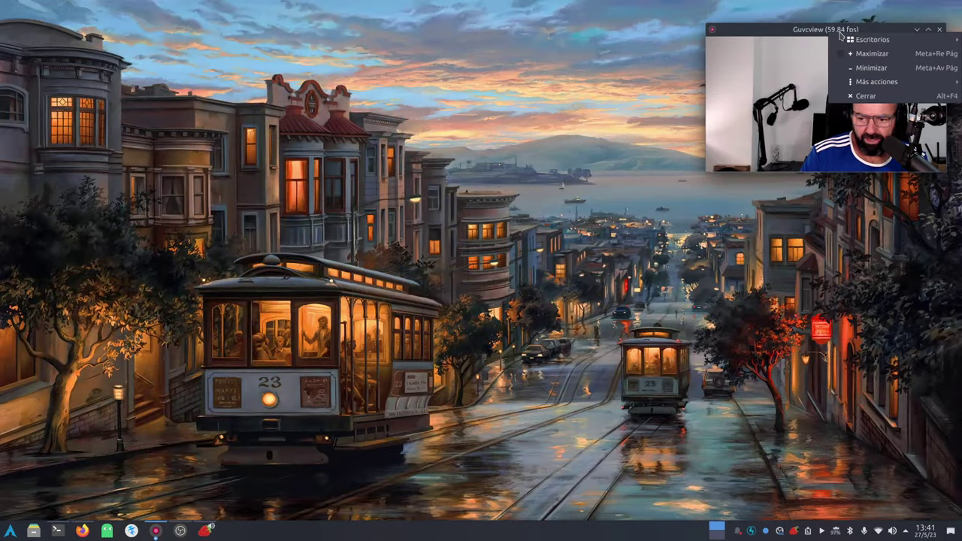
{"action": "mouse_move", "coordinate": [870, 89]}
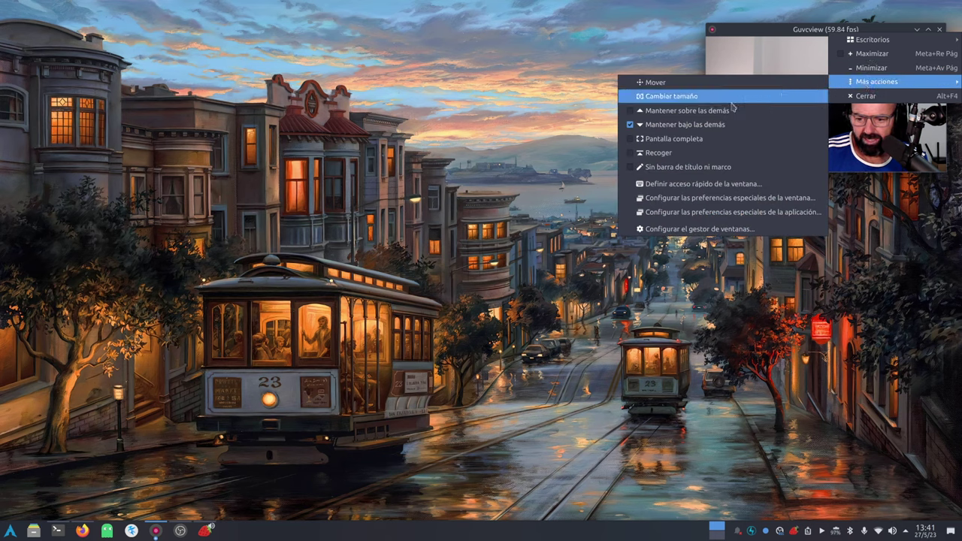
{"action": "left_click", "coordinate": [679, 118]}
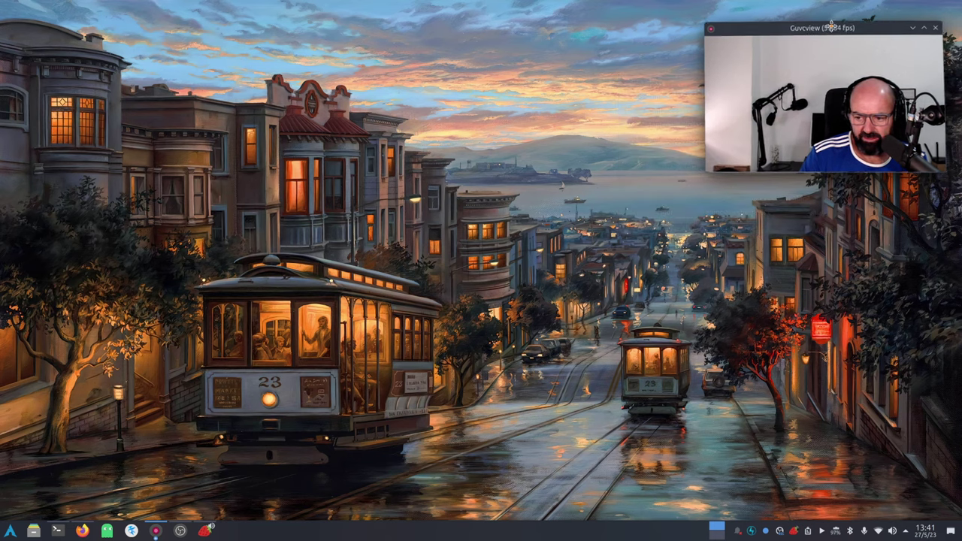
- Return to the ProX page in Firefox and move the Guvcview window down so it uncovers the browser's window controls
{"action": "left_click", "coordinate": [82, 531]}
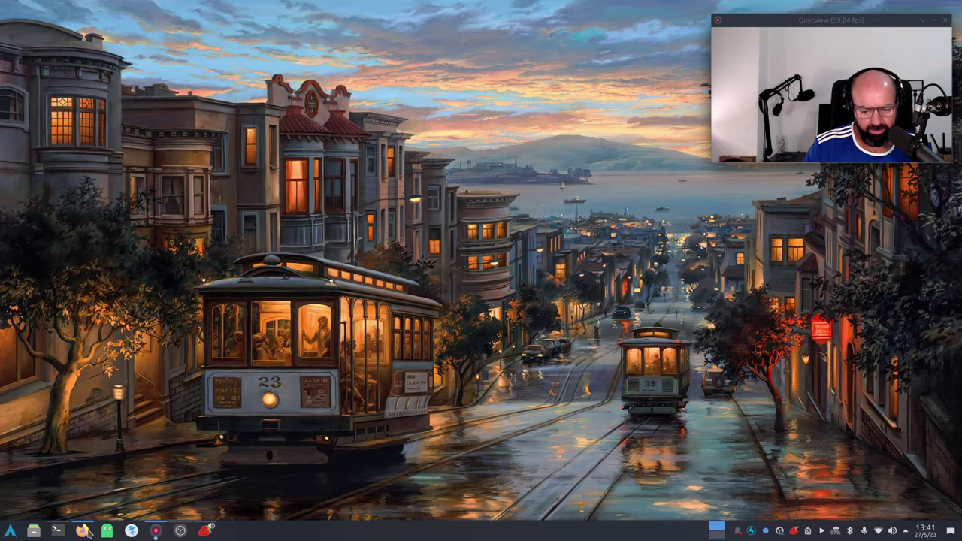
{"action": "scroll", "coordinate": [438, 209], "scroll_direction": "down", "scroll_amount": 5}
{"action": "scroll", "coordinate": [437, 209], "scroll_direction": "down", "scroll_amount": 4}
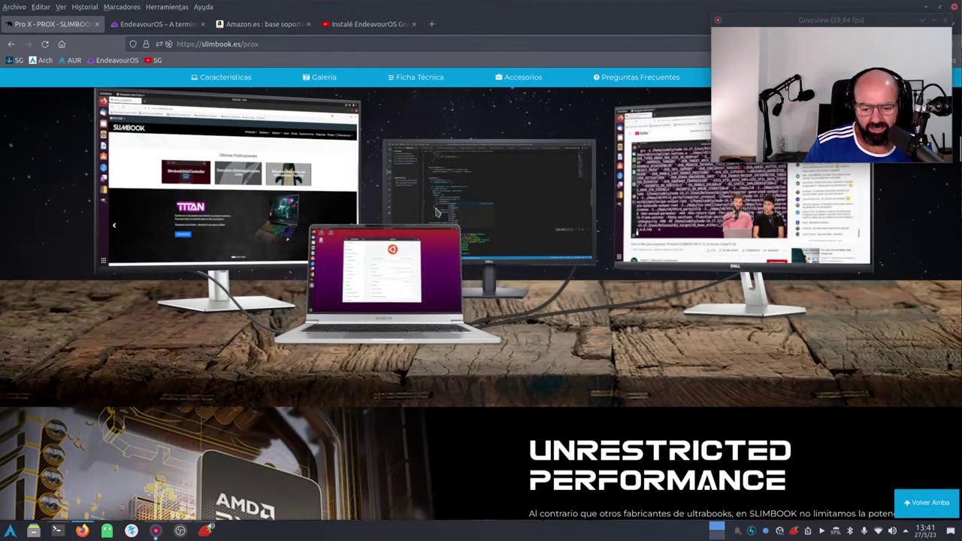
{"action": "scroll", "coordinate": [418, 204], "scroll_direction": "up", "scroll_amount": 9}
{"action": "scroll", "coordinate": [132, 371], "scroll_direction": "down", "scroll_amount": 2}
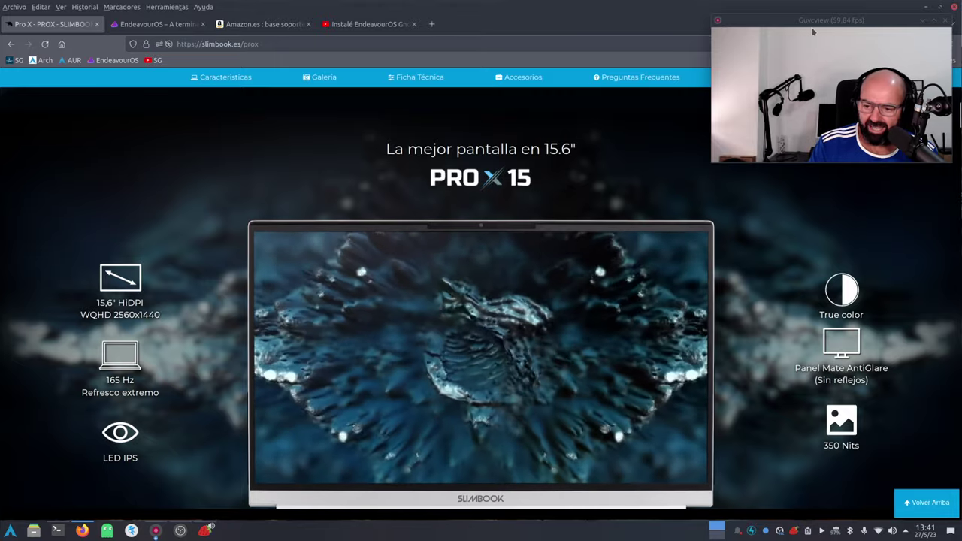
{"action": "left_click_drag", "start_coordinate": [815, 22], "coordinate": [811, 97]}
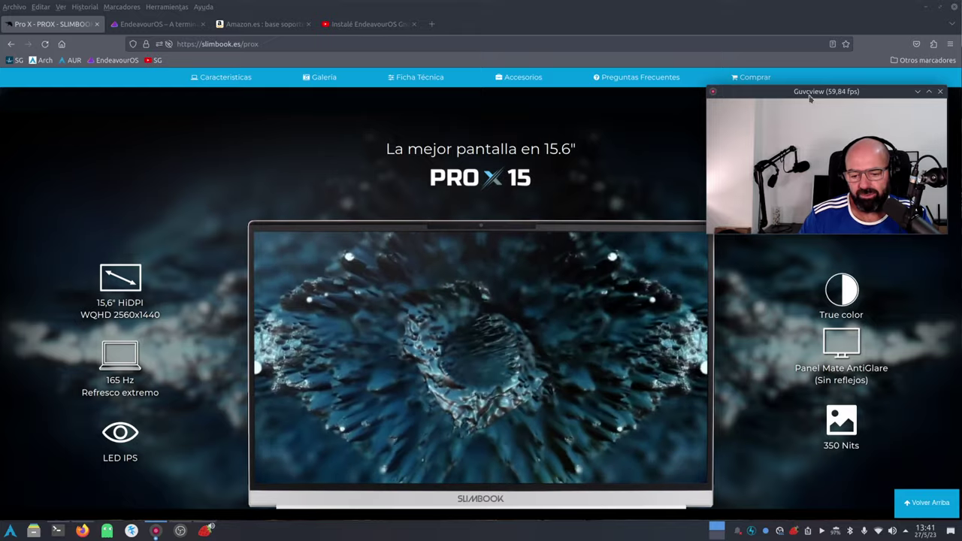
- Examine the ProX 15 features down to the 15.6" ultrabook section and minimize Firefox
{"action": "scroll", "coordinate": [357, 206], "scroll_direction": "down", "scroll_amount": 20}
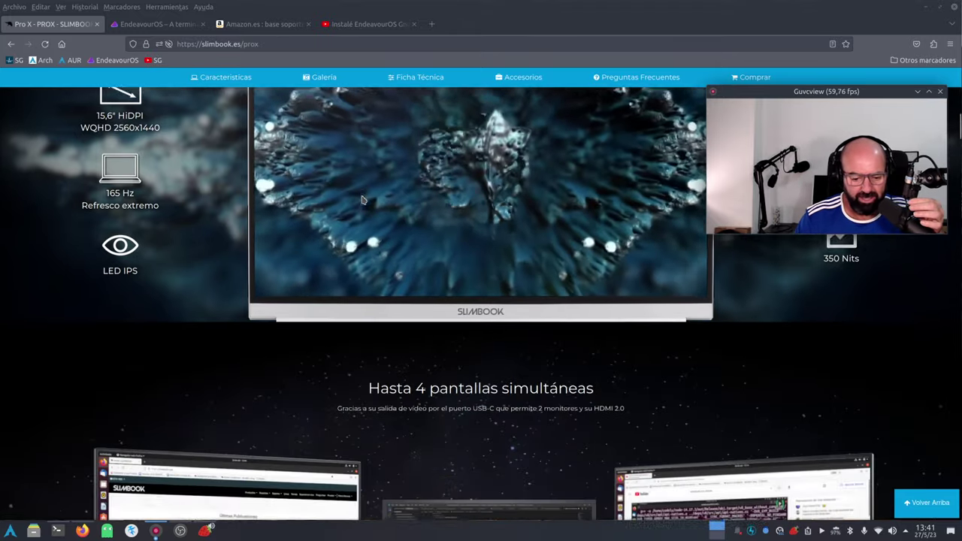
{"action": "scroll", "coordinate": [400, 178], "scroll_direction": "down", "scroll_amount": 20}
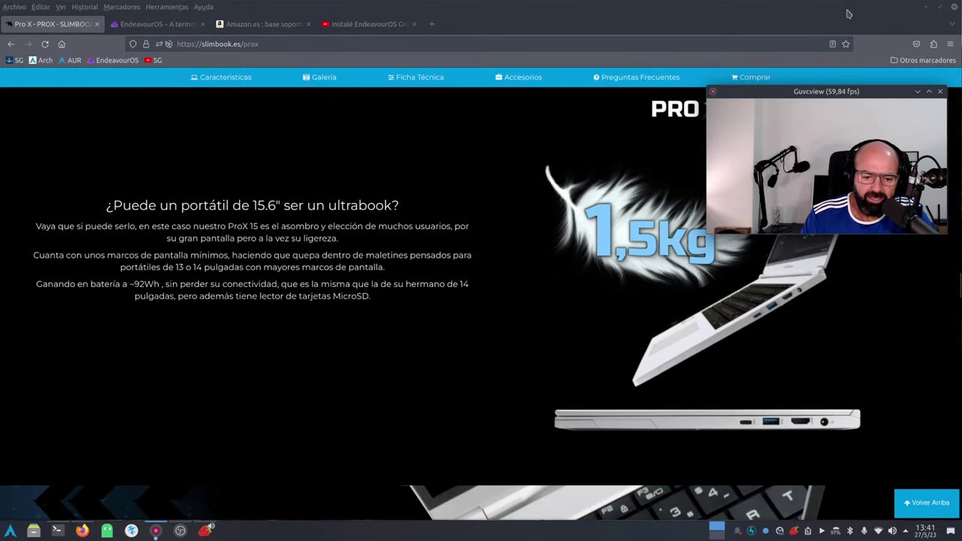
{"action": "left_click", "coordinate": [930, 7]}
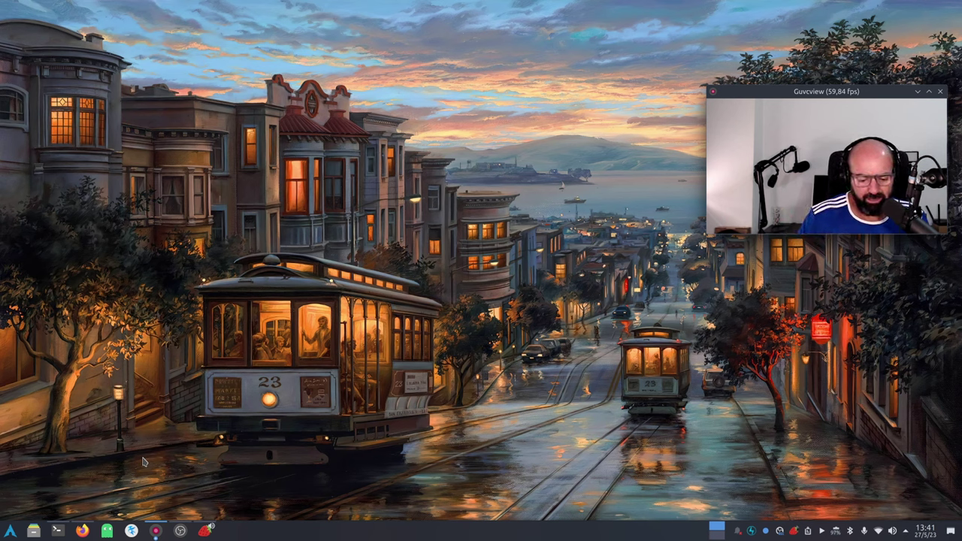
- Restore the Strawberry player, move it beside the webcam window and enlarge it until its whole sidebar fits
{"action": "left_click", "coordinate": [205, 532]}
{"action": "left_click_drag", "start_coordinate": [542, 271], "coordinate": [436, 114]}
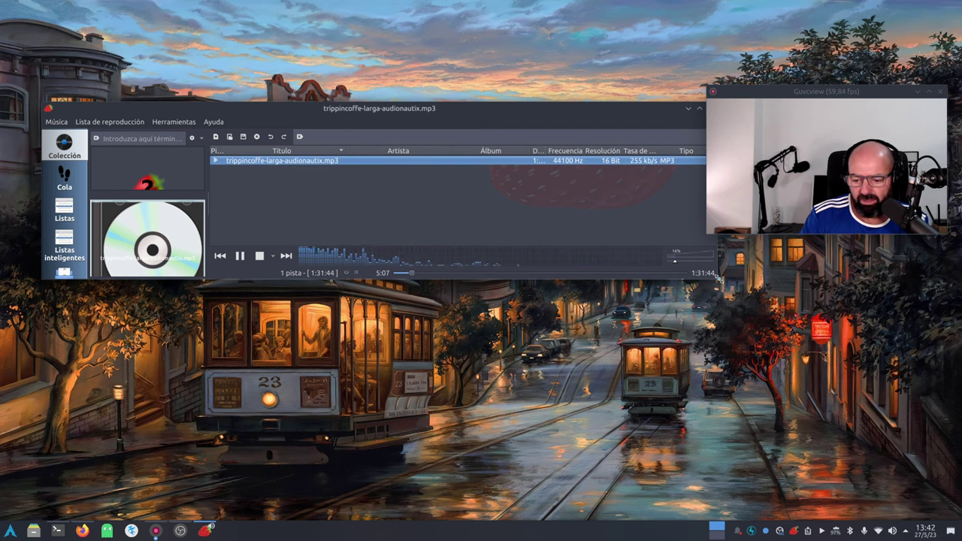
{"action": "left_click_drag", "start_coordinate": [705, 279], "coordinate": [722, 418]}
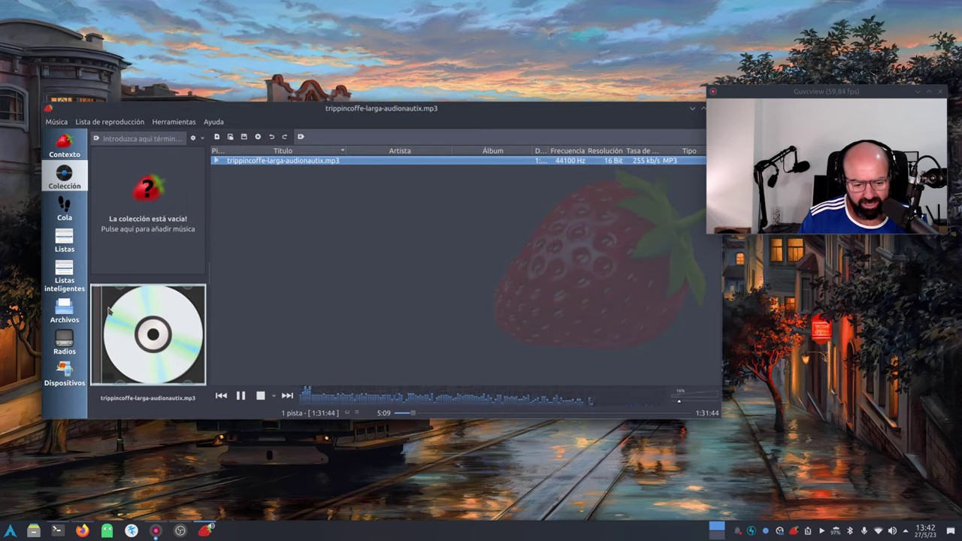
- View Strawberry's smart playlists and its file browser, and move the player window higher on the desktop
{"action": "left_click", "coordinate": [64, 275]}
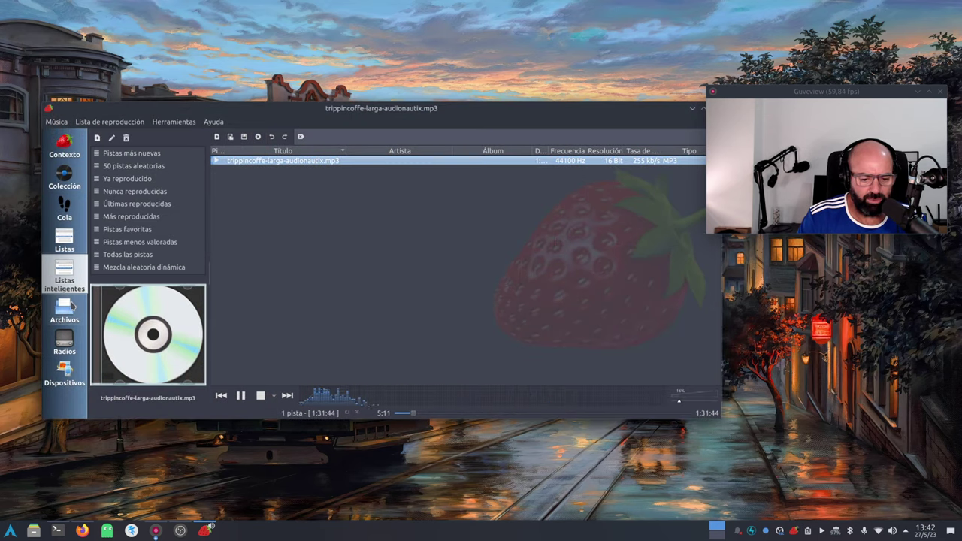
{"action": "left_click", "coordinate": [76, 303]}
{"action": "left_click_drag", "start_coordinate": [445, 109], "coordinate": [433, 50]}
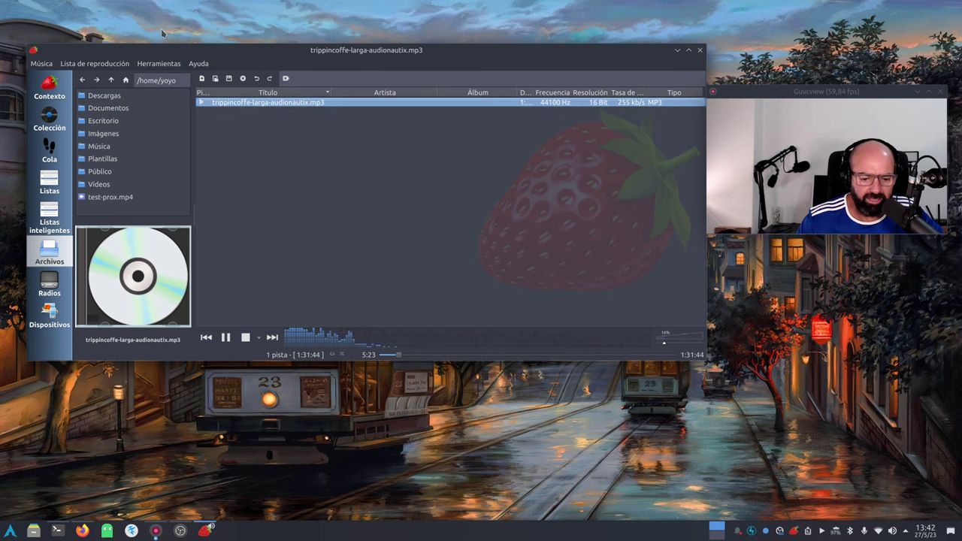
- Open Strawberry's settings and move the dialog clear of the webcam window
{"action": "left_click", "coordinate": [158, 63]}
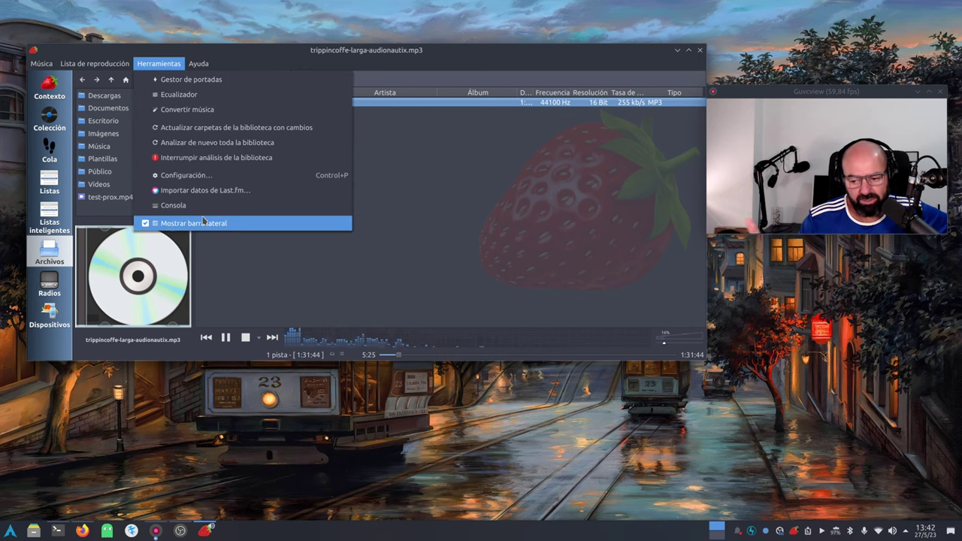
{"action": "left_click", "coordinate": [211, 181]}
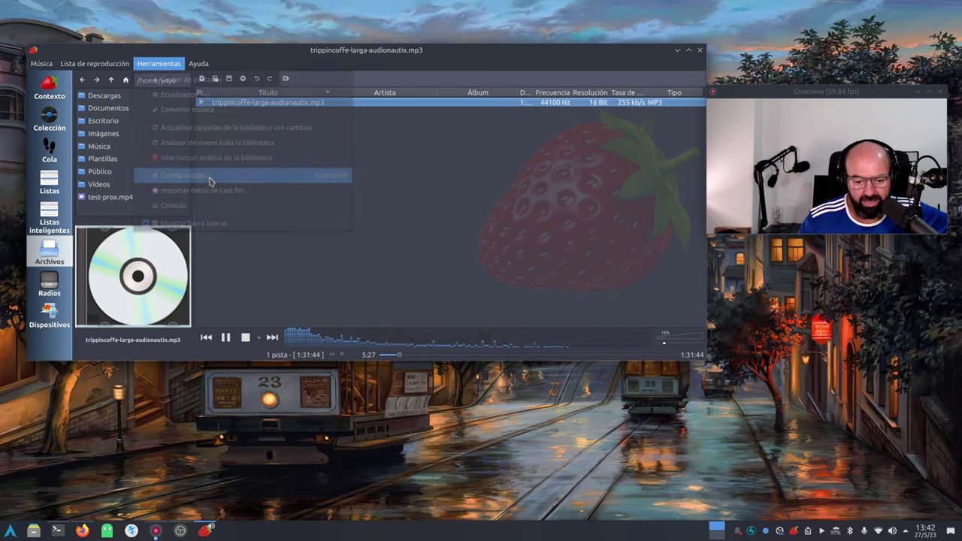
{"action": "left_click_drag", "start_coordinate": [503, 30], "coordinate": [373, 29]}
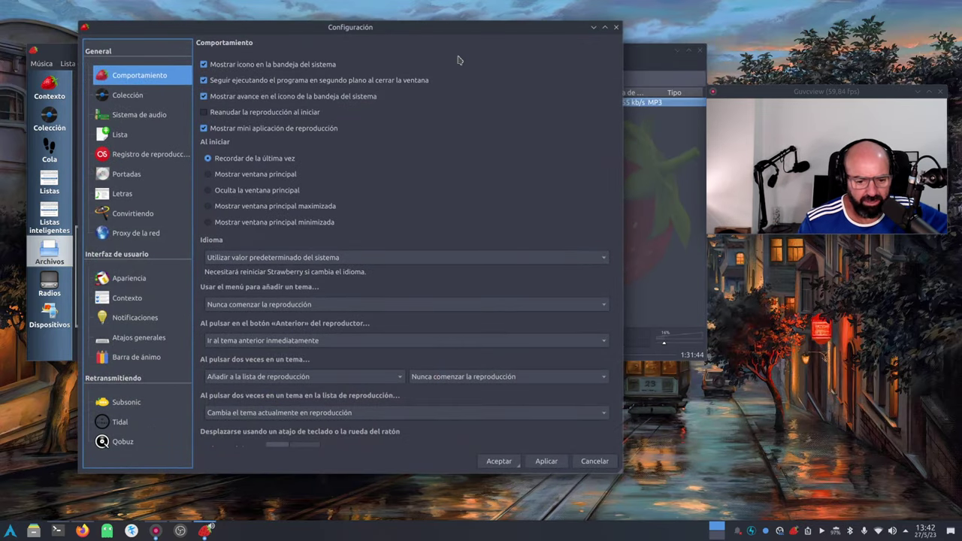
- View Strawberry's appearance settings and cancel the configuration dialog
{"action": "left_click", "coordinate": [129, 279]}
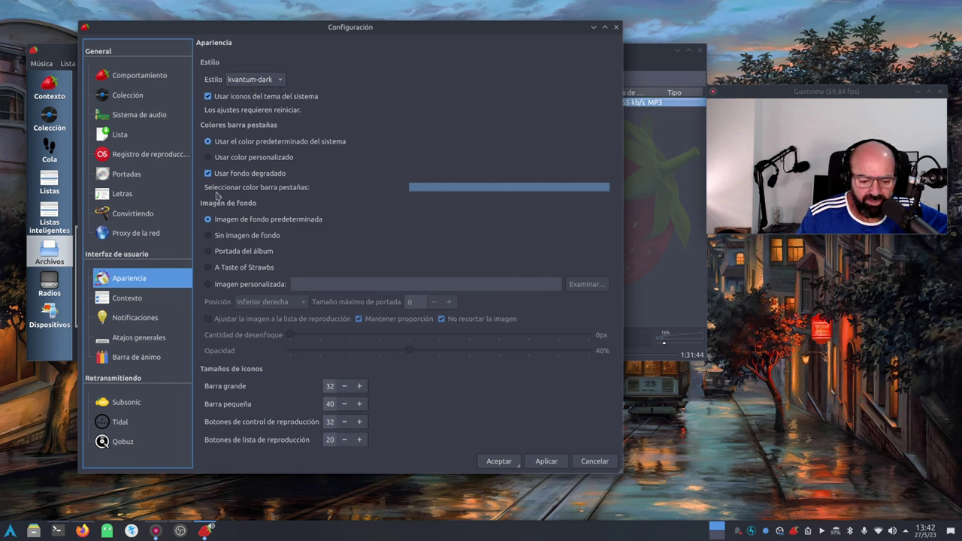
{"action": "left_click", "coordinate": [599, 460]}
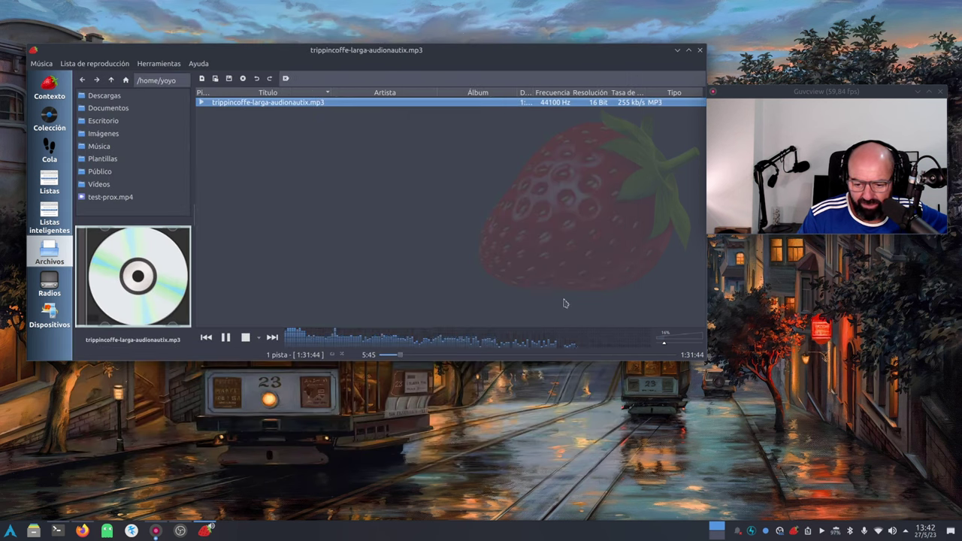
- Reduce the Strawberry window's height, move it lower on the desktop and close it
{"action": "left_click_drag", "start_coordinate": [472, 52], "coordinate": [464, 74]}
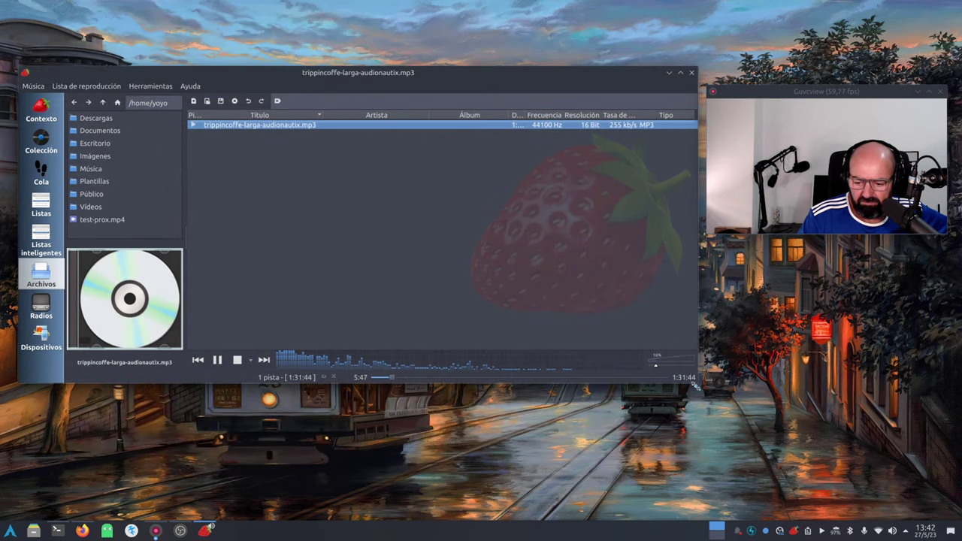
{"action": "left_click_drag", "start_coordinate": [696, 384], "coordinate": [696, 277]}
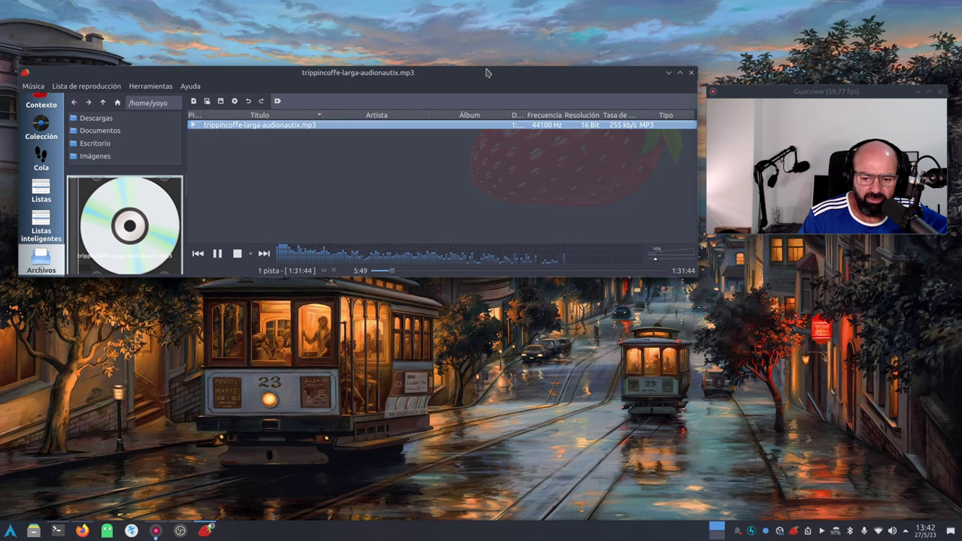
{"action": "left_click_drag", "start_coordinate": [490, 75], "coordinate": [507, 194]}
{"action": "left_click_drag", "start_coordinate": [651, 194], "coordinate": [522, 219]}
{"action": "key", "text": "alt+F4"}
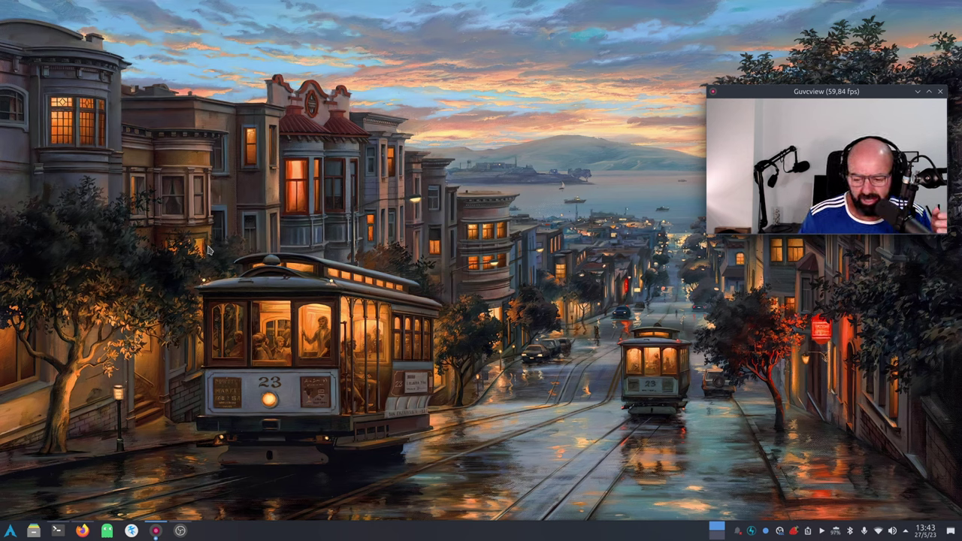
- Open the Slimbook Battery preferences from the system tray and move the window clear of the webcam view
{"action": "right_click", "coordinate": [750, 532]}
{"action": "left_click", "coordinate": [782, 498]}
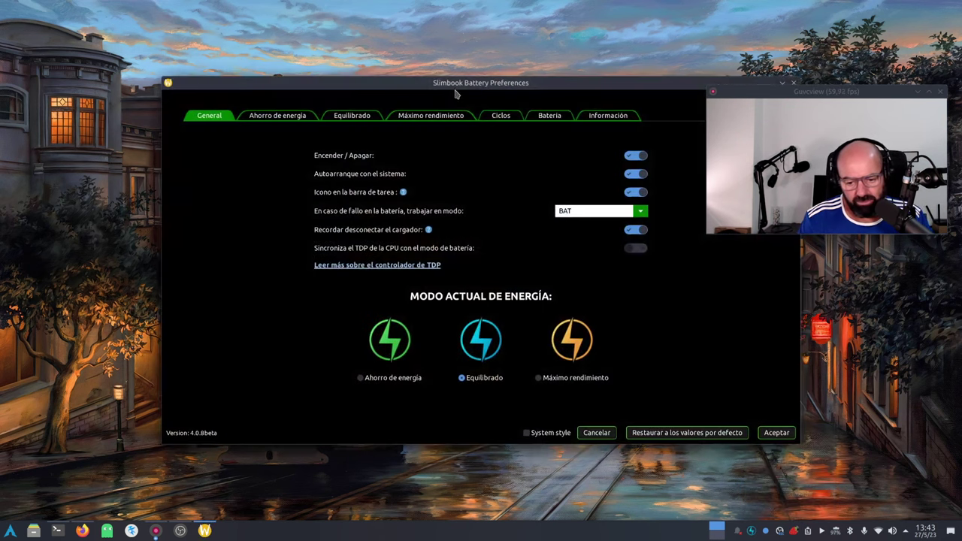
{"action": "left_click_drag", "start_coordinate": [471, 71], "coordinate": [375, 43]}
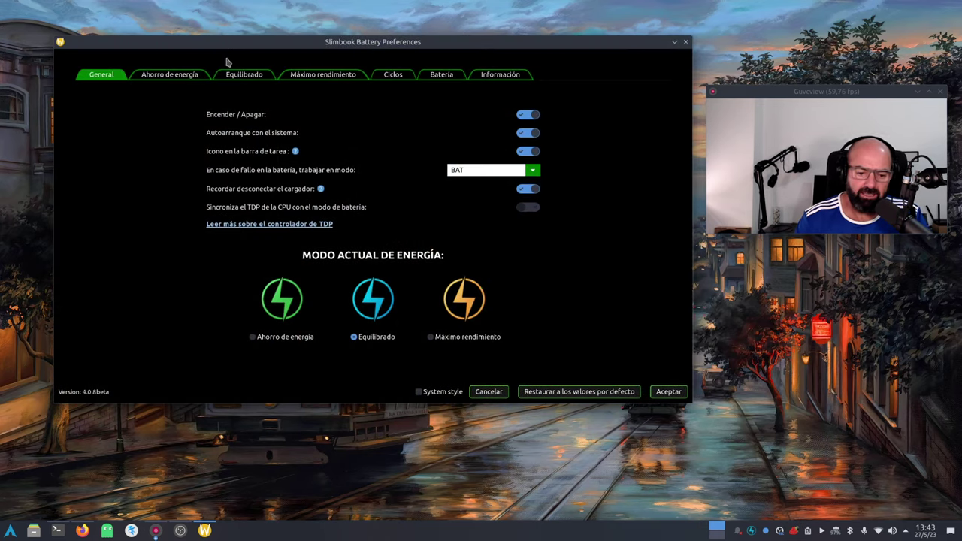
- Look through Slimbook Battery's power saving, balanced, maximum performance, cycles, battery and information pages
{"action": "left_click", "coordinate": [197, 75]}
{"action": "left_click", "coordinate": [241, 78]}
{"action": "left_click", "coordinate": [316, 78]}
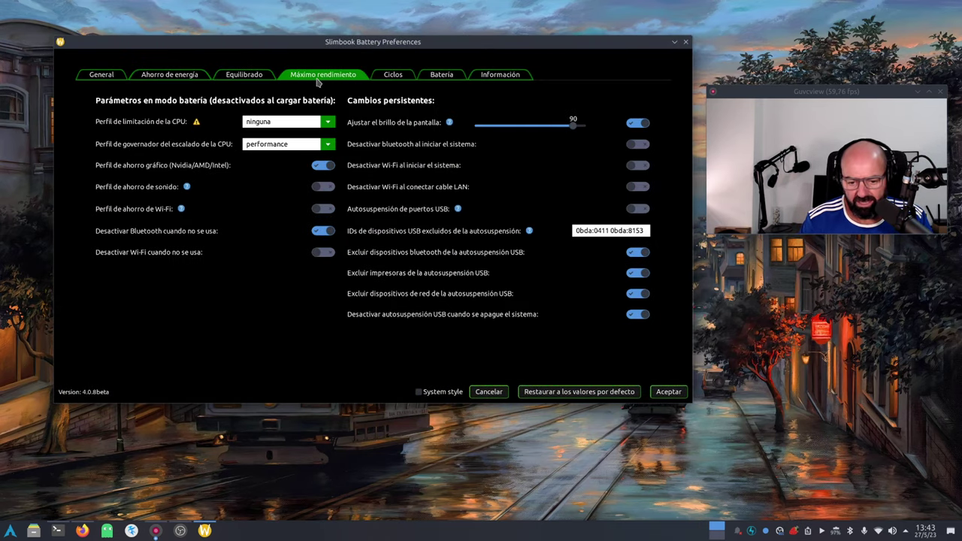
{"action": "left_click", "coordinate": [397, 81]}
{"action": "left_click", "coordinate": [430, 77]}
{"action": "left_click", "coordinate": [499, 76]}
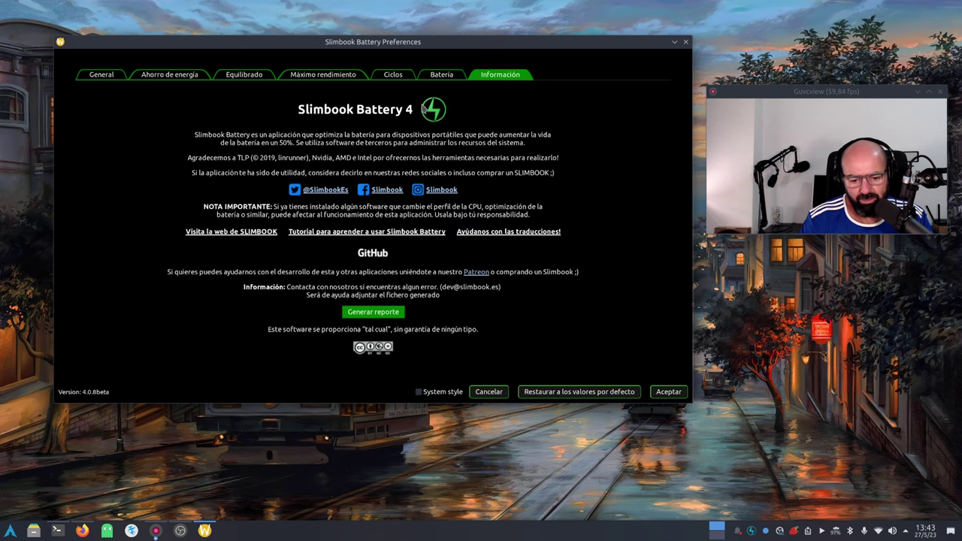
- Return to Slimbook Battery's general settings, nudge the window and close the preferences
{"action": "left_click", "coordinate": [112, 77]}
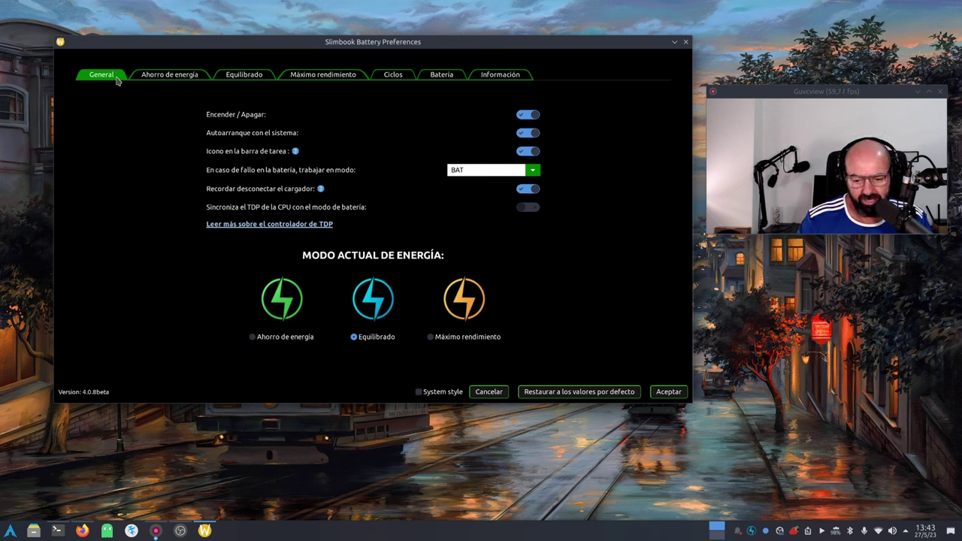
{"action": "left_click_drag", "start_coordinate": [412, 48], "coordinate": [420, 49]}
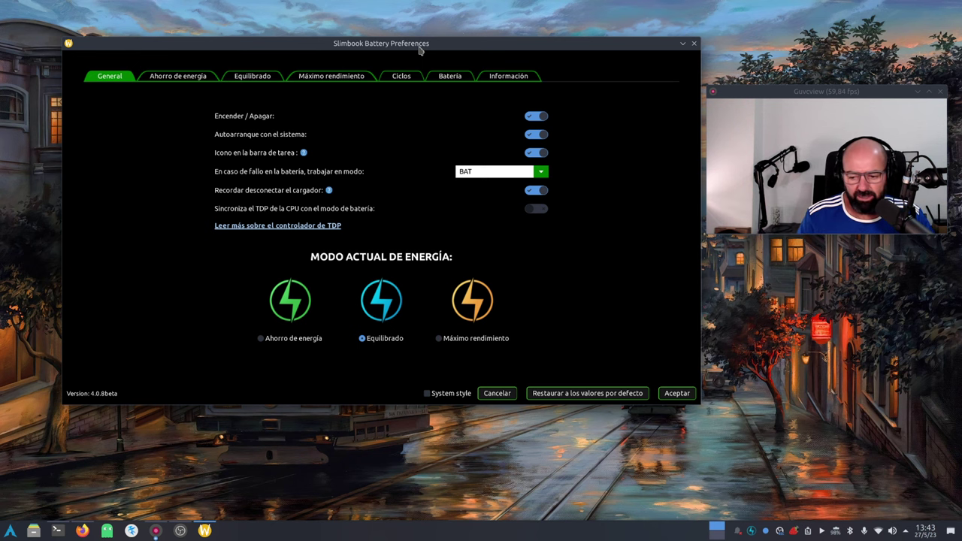
{"action": "left_click", "coordinate": [695, 44]}
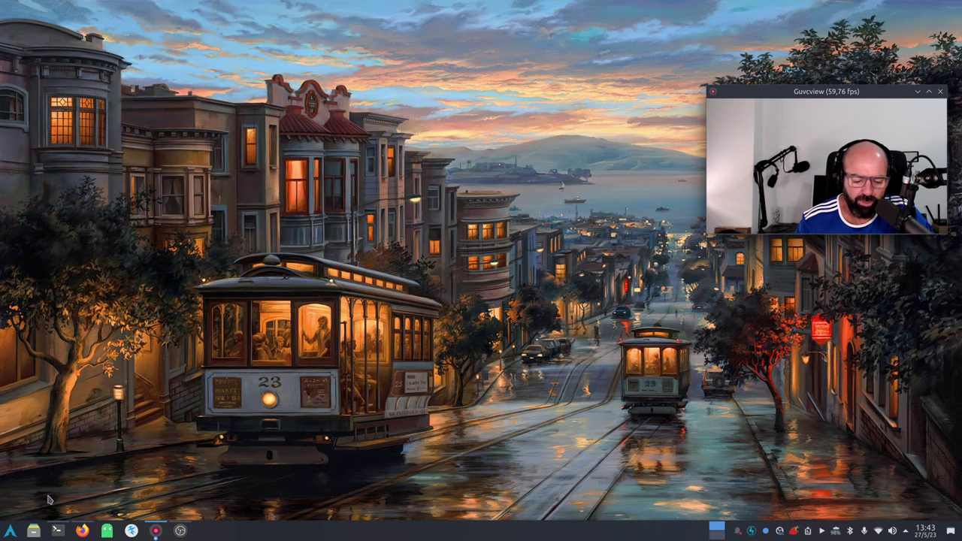
- Switch to Firefox and view the YouTube video about installing EndeavourOS Gnome, down to its description
{"action": "left_click", "coordinate": [82, 530]}
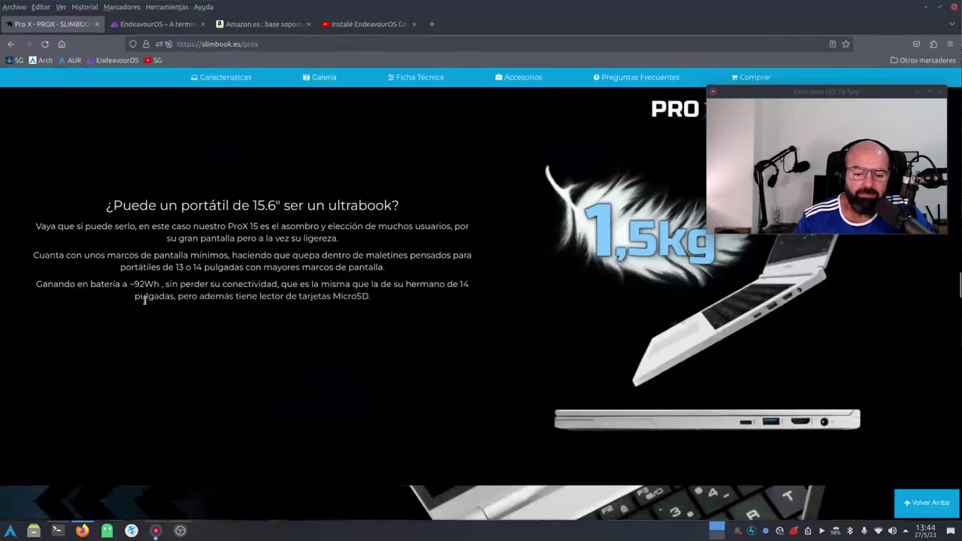
{"action": "left_click", "coordinate": [367, 26]}
{"action": "scroll", "coordinate": [255, 354], "scroll_direction": "down", "scroll_amount": 3}
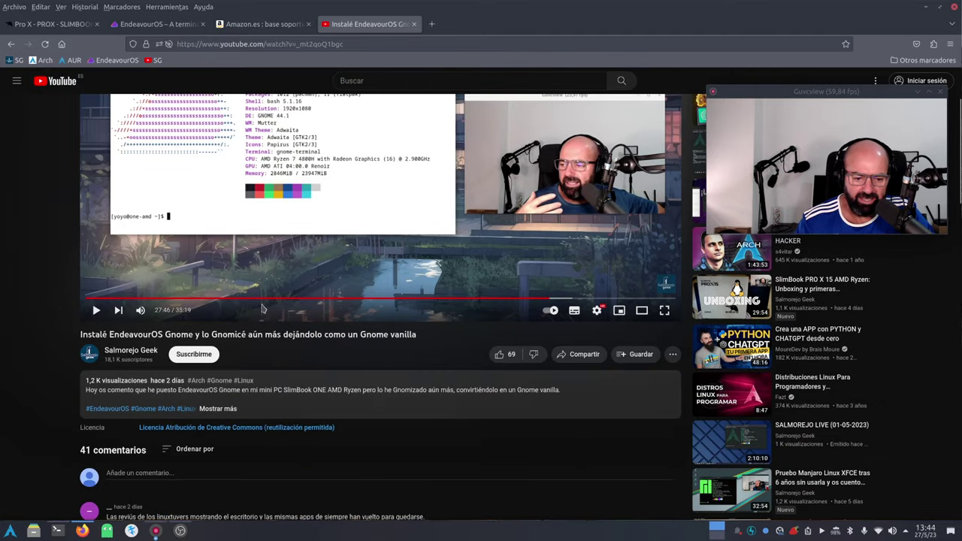
- Go back to the ProX page and open the Slimbook ONE mini PC page from the site's products
{"action": "left_click", "coordinate": [70, 26]}
{"action": "scroll", "coordinate": [157, 215], "scroll_direction": "down", "scroll_amount": 10}
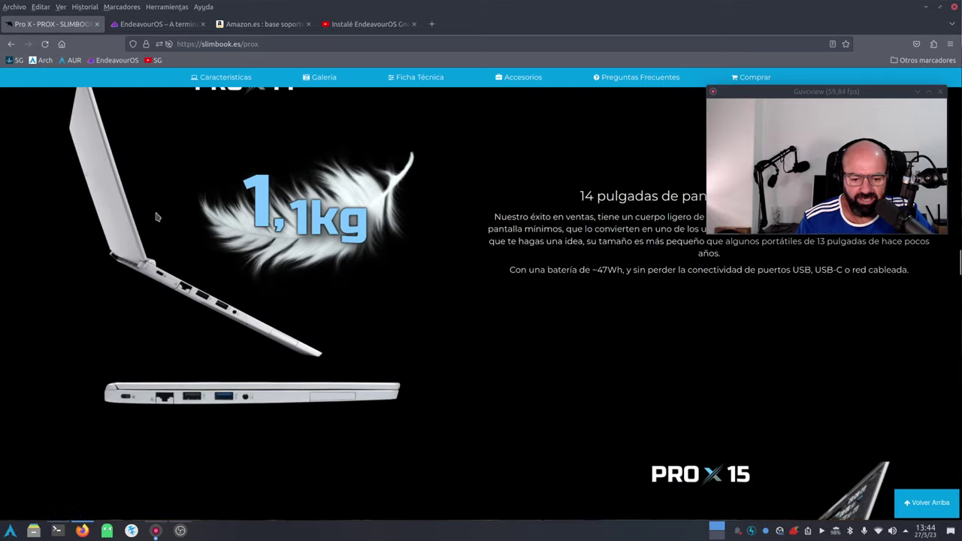
{"action": "scroll", "coordinate": [229, 143], "scroll_direction": "up", "scroll_amount": 10}
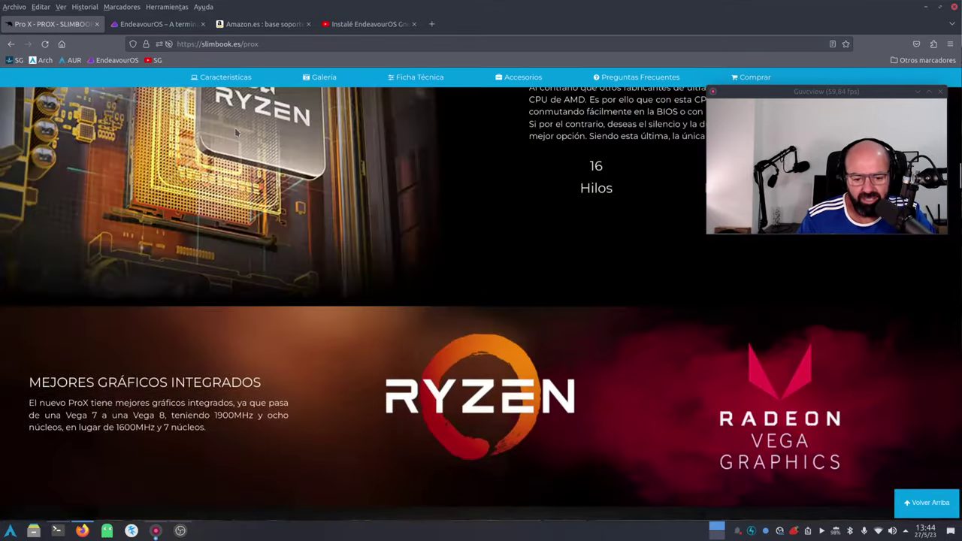
{"action": "left_click", "coordinate": [223, 77]}
{"action": "scroll", "coordinate": [229, 198], "scroll_direction": "up", "scroll_amount": 5}
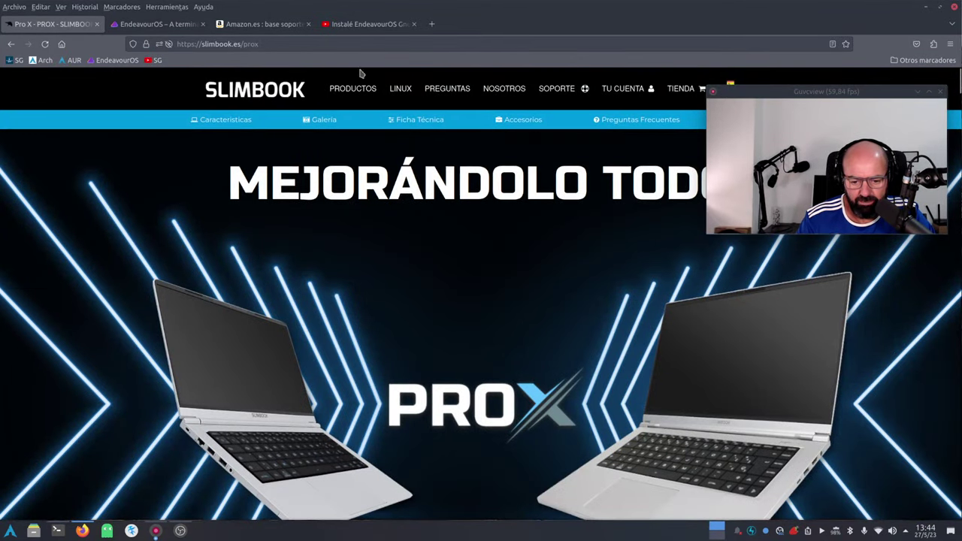
{"action": "mouse_move", "coordinate": [353, 88]}
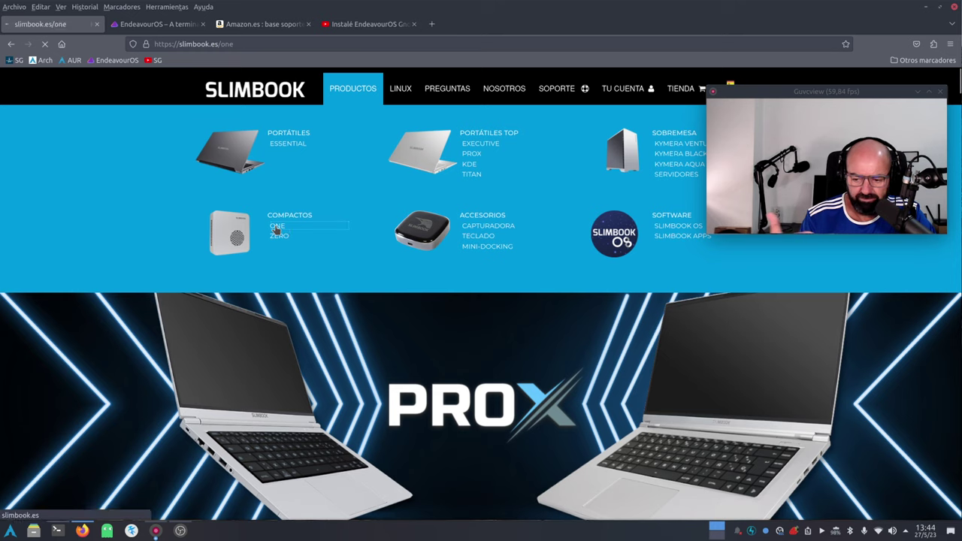
- Highlight the AMD RYZEN 7 4800H heading on the Slimbook ONE page
{"action": "scroll", "coordinate": [301, 247], "scroll_direction": "down", "scroll_amount": 10}
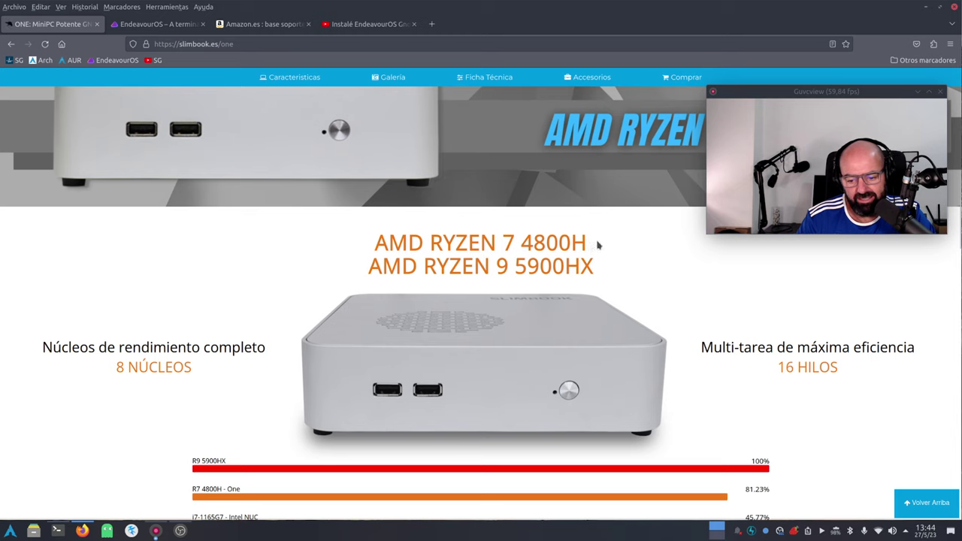
{"action": "left_click_drag", "start_coordinate": [599, 244], "coordinate": [350, 246]}
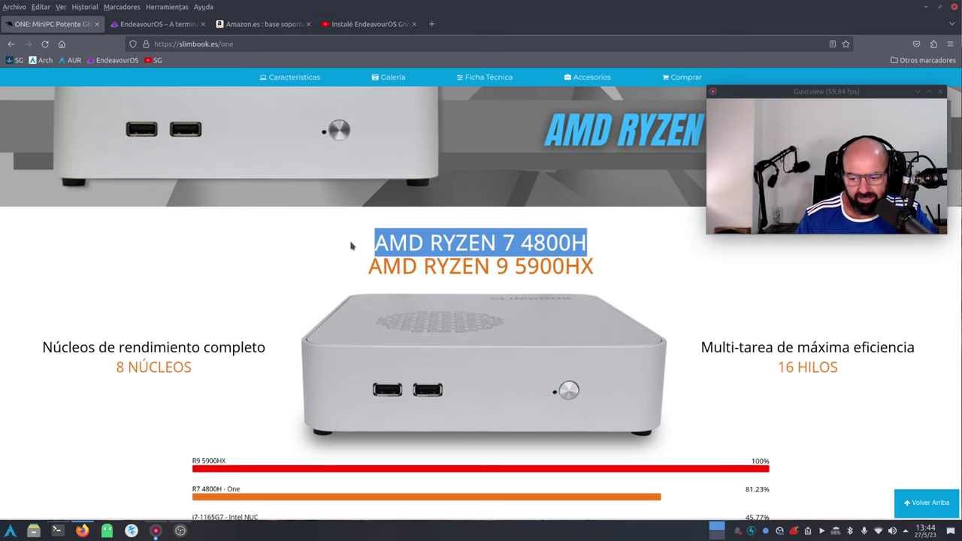
{"action": "scroll", "coordinate": [351, 252], "scroll_direction": "up", "scroll_amount": 1}
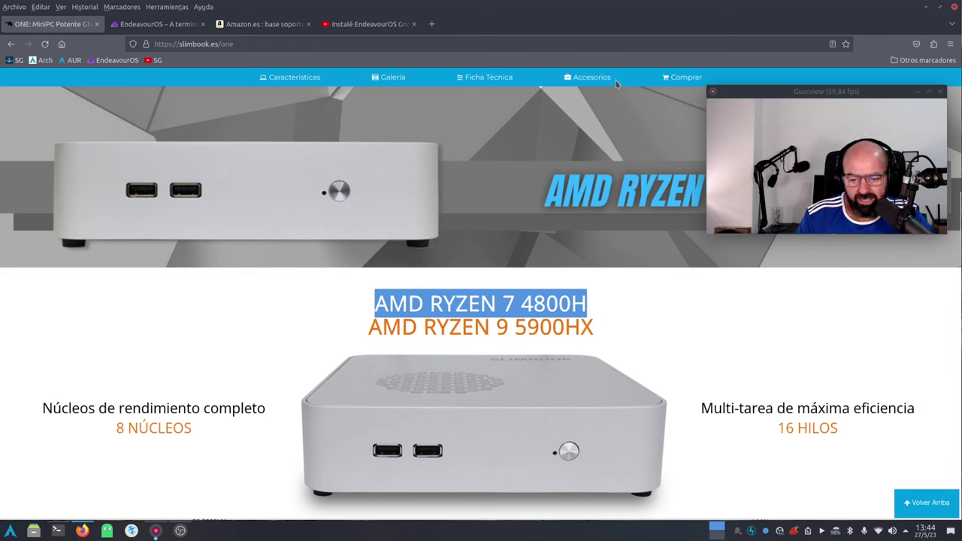
- View the neofetch output in the EndeavourOS Gnome video, go back to the ONE page and minimize Firefox
{"action": "left_click", "coordinate": [353, 25]}
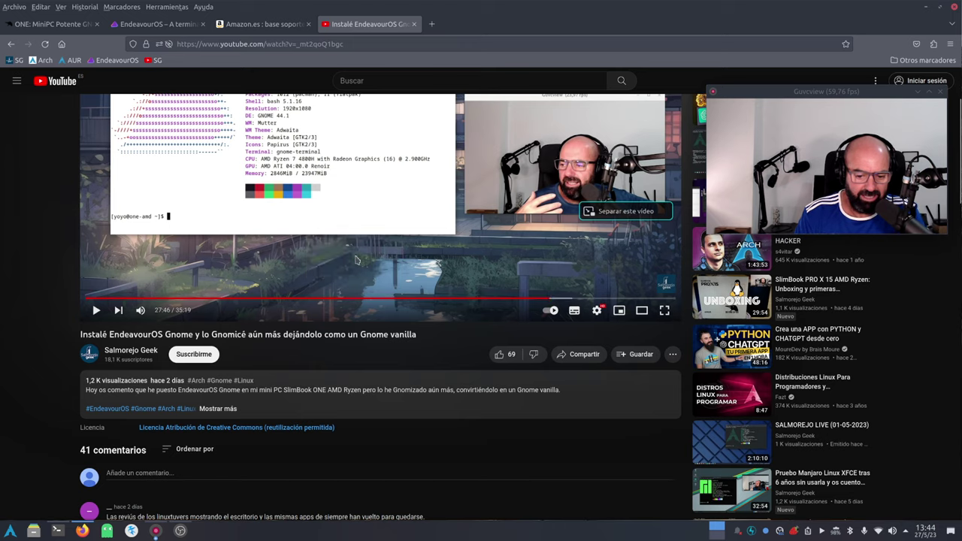
{"action": "scroll", "coordinate": [307, 216], "scroll_direction": "up", "scroll_amount": 1}
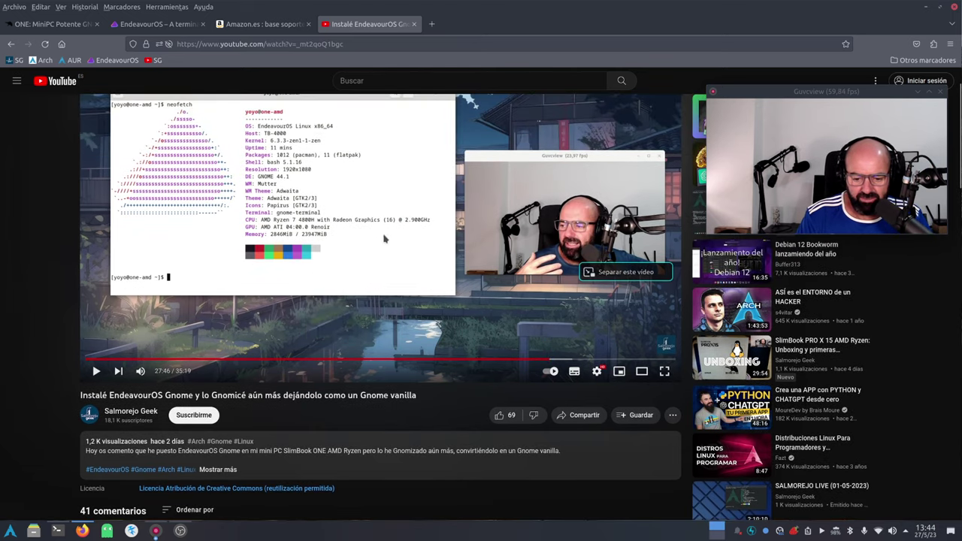
{"action": "left_click", "coordinate": [56, 24]}
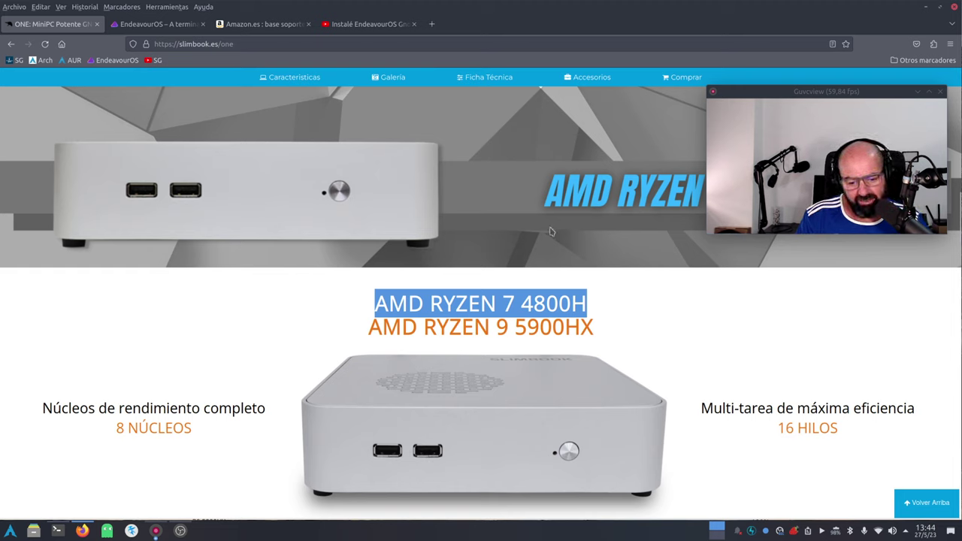
{"action": "left_click", "coordinate": [926, 8]}
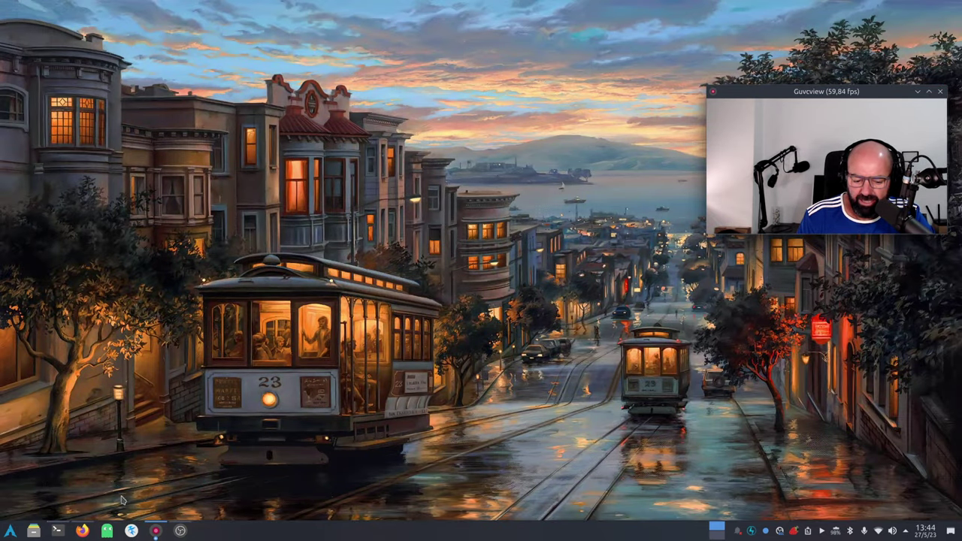
- Restore Firefox and open the ProX laptop page from the Slimbook site's products
{"action": "left_click", "coordinate": [83, 531]}
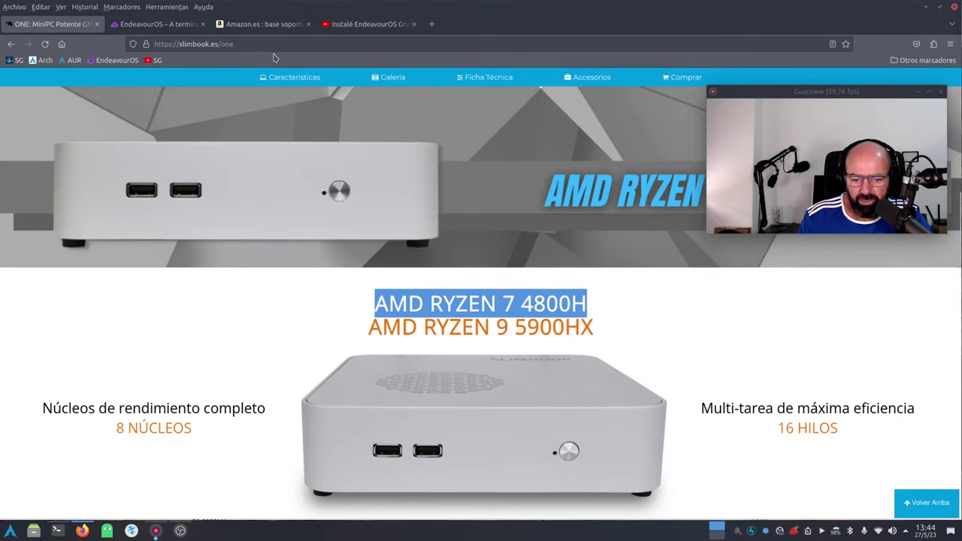
{"action": "scroll", "coordinate": [176, 83], "scroll_direction": "up", "scroll_amount": 10}
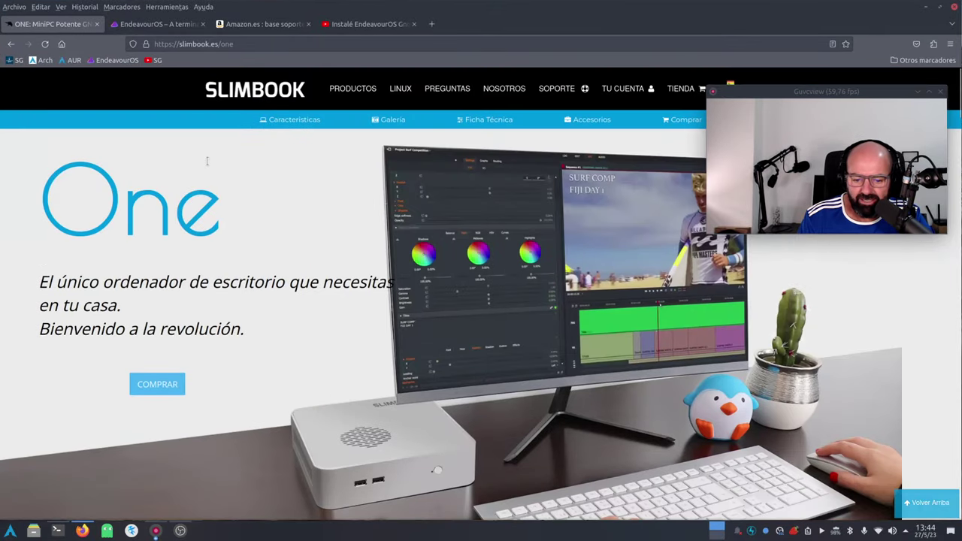
{"action": "mouse_move", "coordinate": [352, 88]}
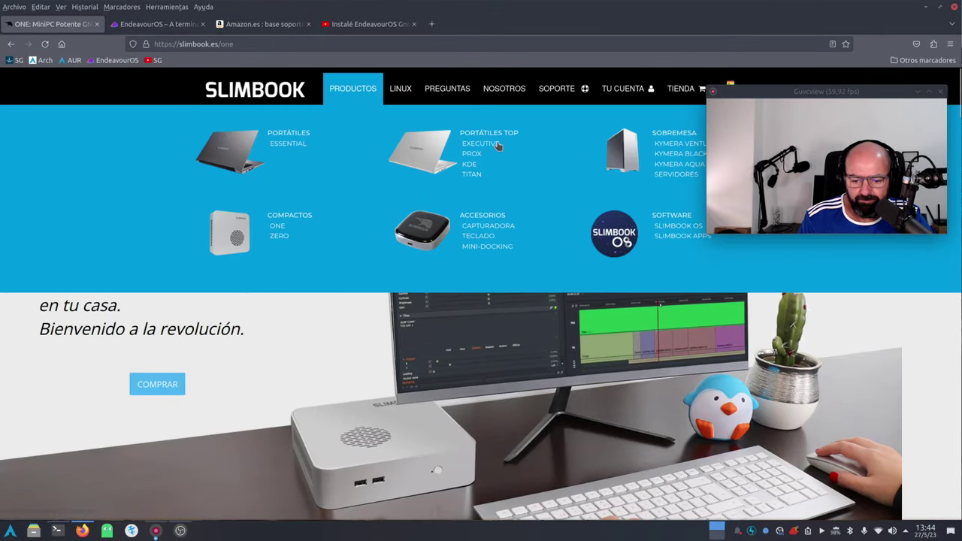
{"action": "left_click", "coordinate": [474, 160]}
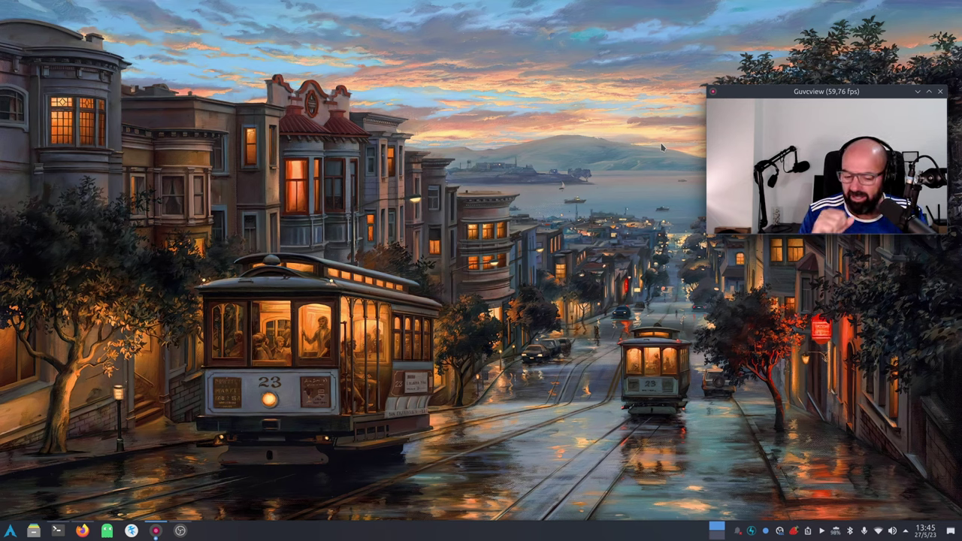
- Restore the Konsole terminal with the neofetch output, move it toward the desktop's corner and enlarge it to nearly full screen
{"action": "left_click", "coordinate": [57, 530]}
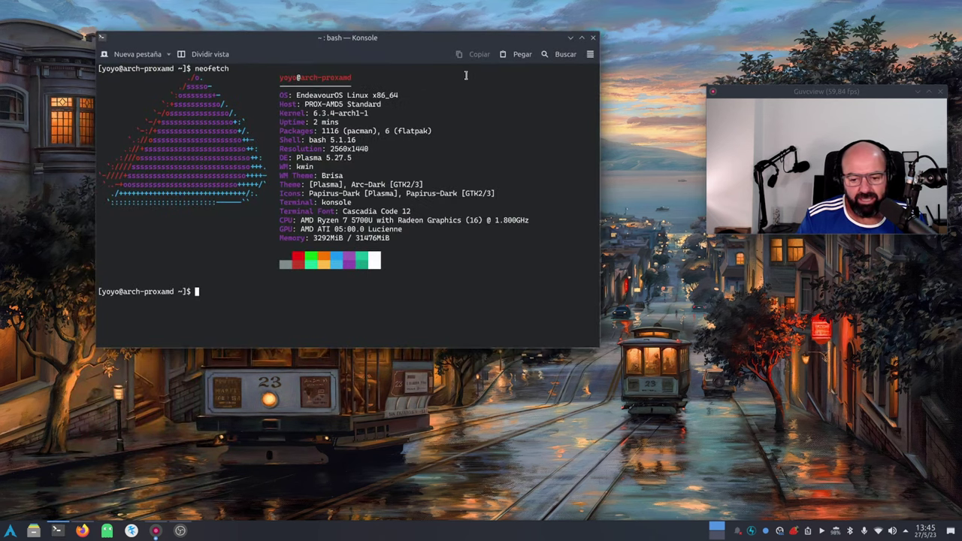
{"action": "left_click_drag", "start_coordinate": [394, 39], "coordinate": [332, 25]}
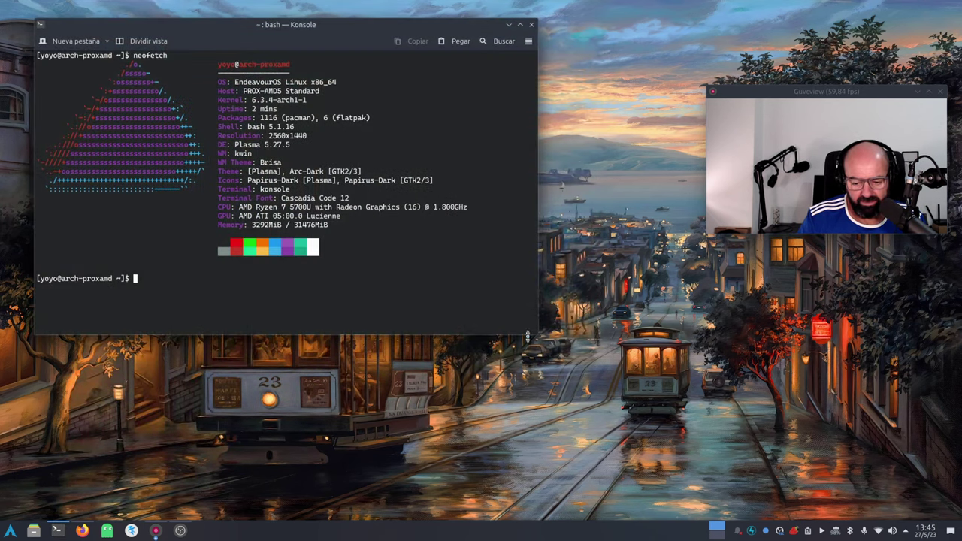
{"action": "left_click_drag", "start_coordinate": [528, 336], "coordinate": [943, 480]}
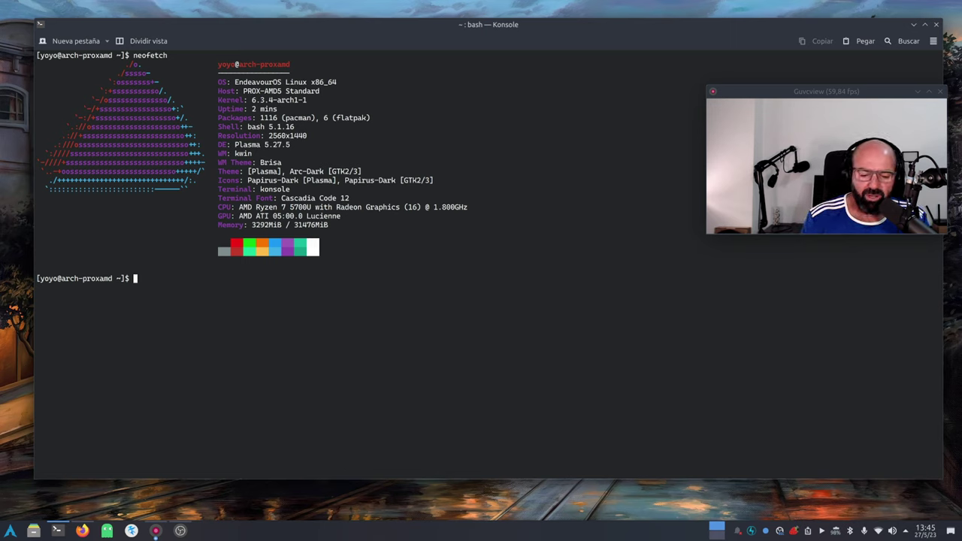
- Run amdgpu_top --gui from the terminal history and move its window clear of the webcam view
{"action": "key", "text": "Up"}
{"action": "key", "text": "Up"}
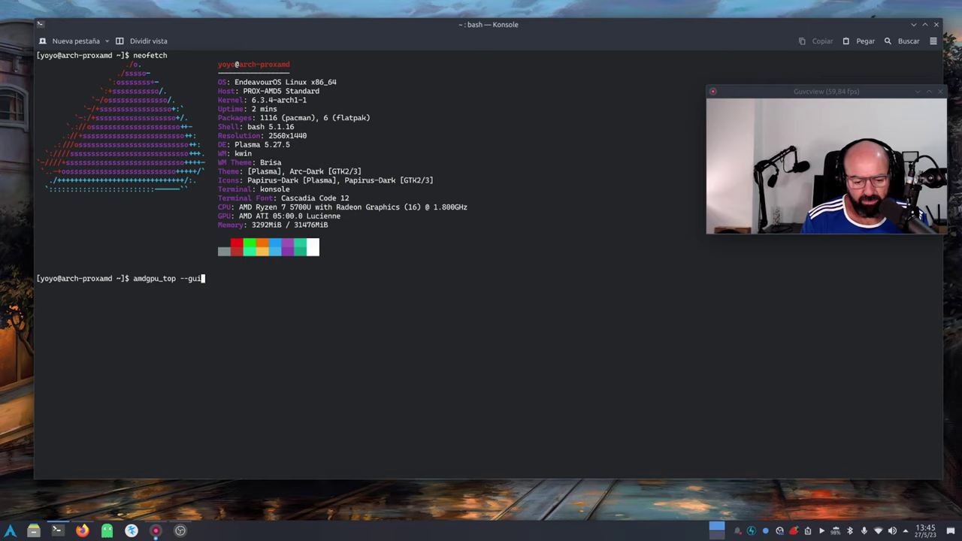
{"action": "key", "text": "Return"}
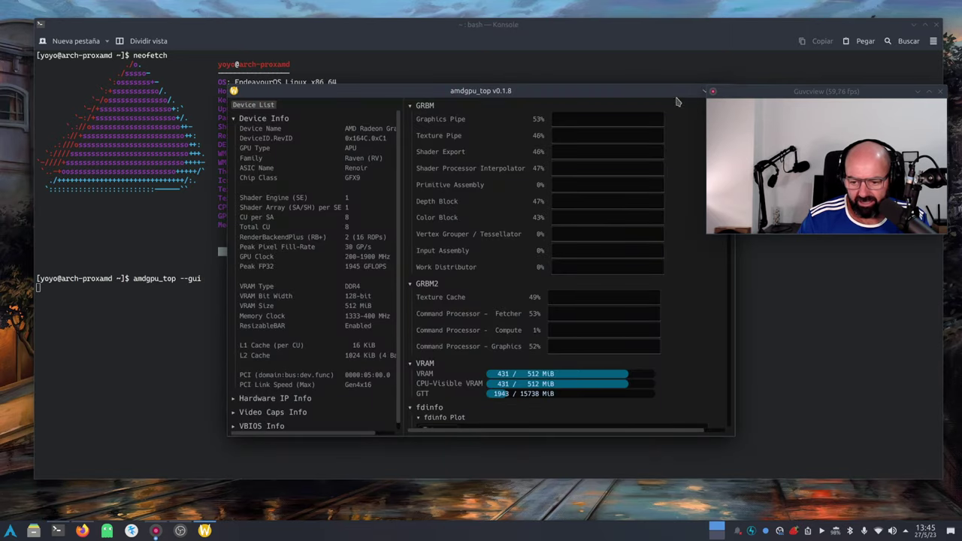
{"action": "left_click_drag", "start_coordinate": [663, 96], "coordinate": [507, 94]}
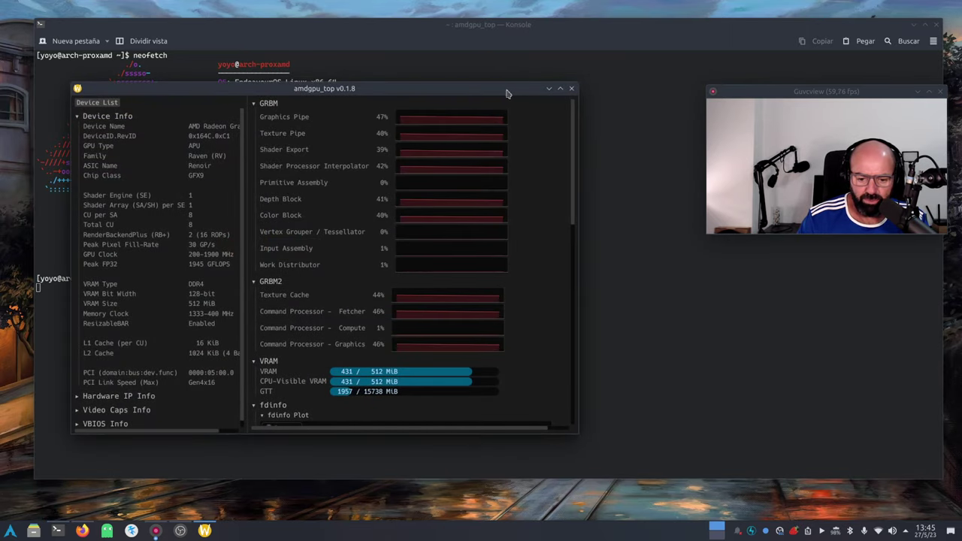
- Maximize the amdgpu_top window, switch to OBS and open its recording output settings
{"action": "left_click", "coordinate": [560, 89]}
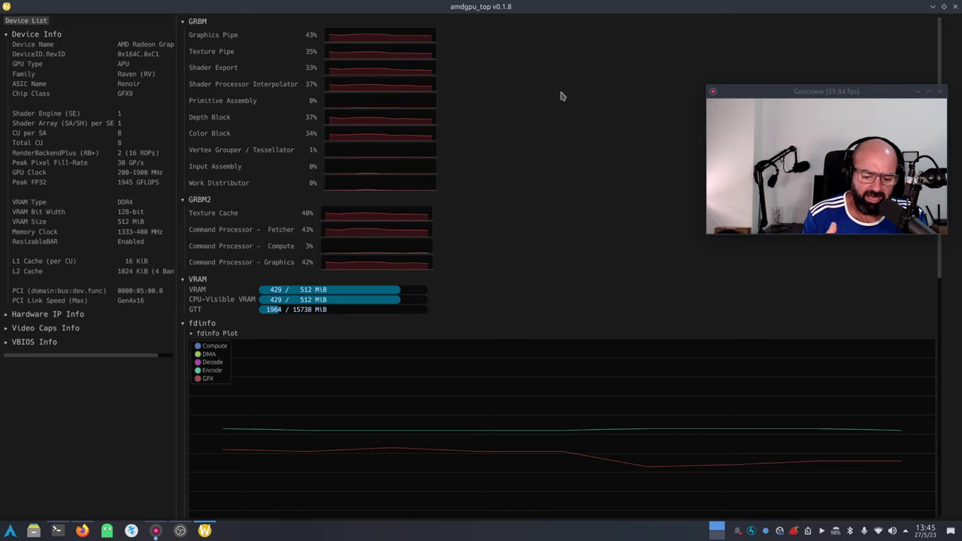
{"action": "left_click", "coordinate": [181, 530]}
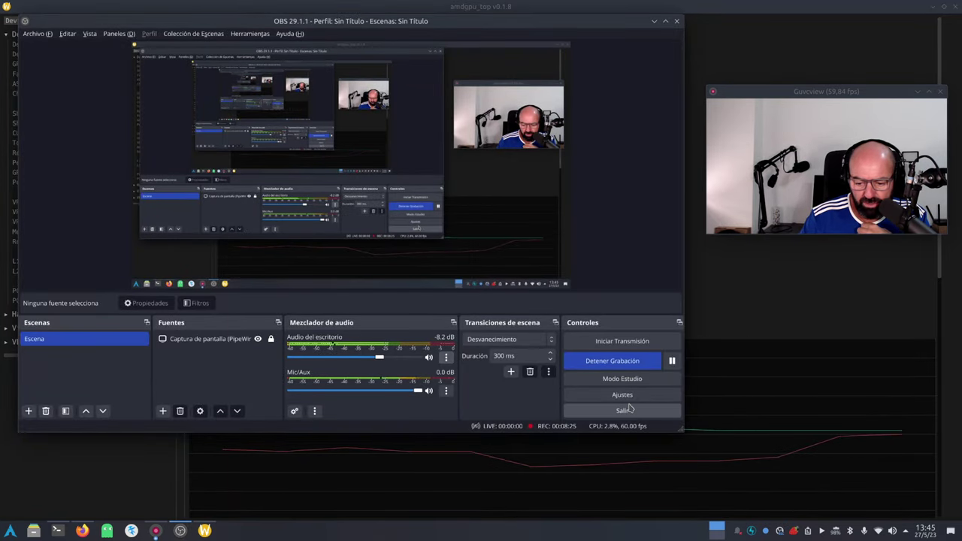
{"action": "left_click", "coordinate": [624, 397]}
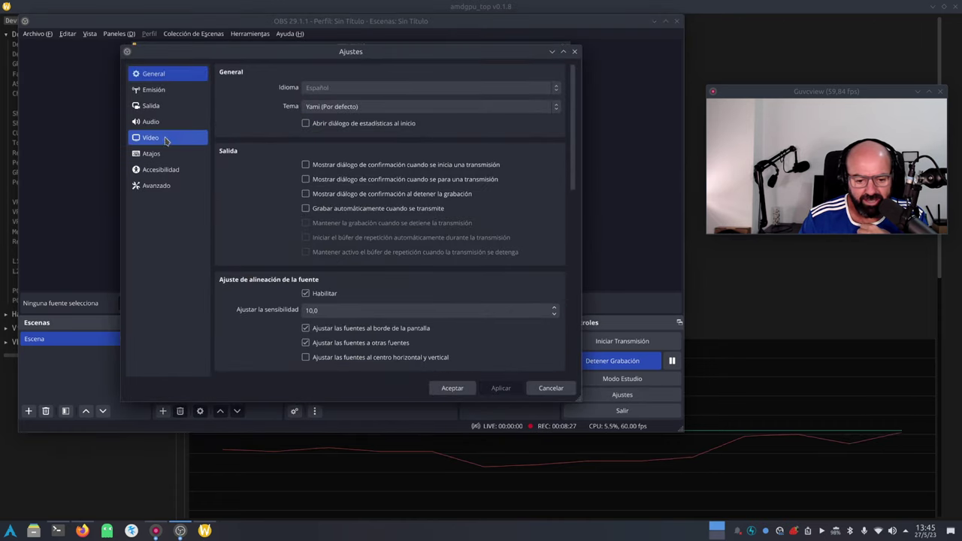
{"action": "left_click", "coordinate": [159, 107]}
{"action": "left_click", "coordinate": [270, 91]}
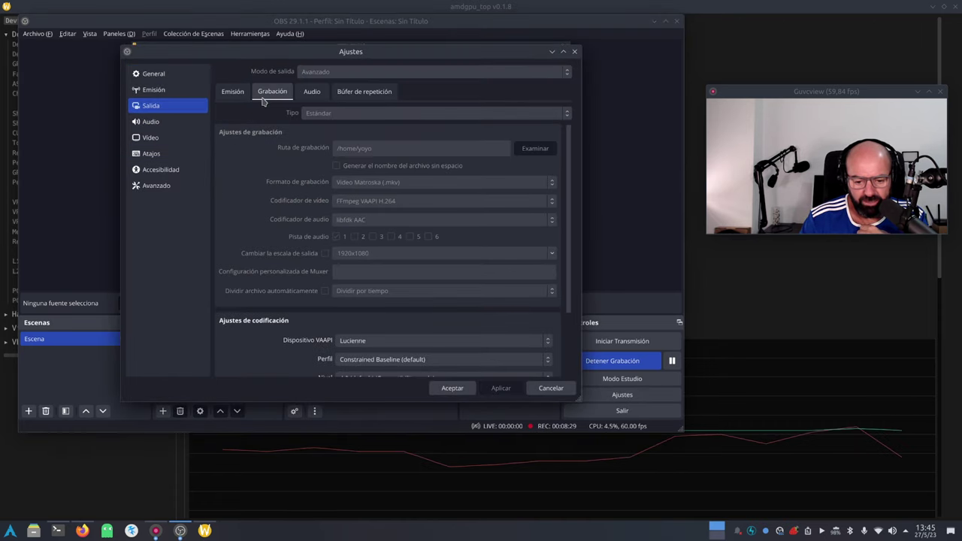
- Review the VAAPI encoding settings for recording, leave the settings without changes and minimize OBS
{"action": "scroll", "coordinate": [489, 270], "scroll_direction": "down", "scroll_amount": 3}
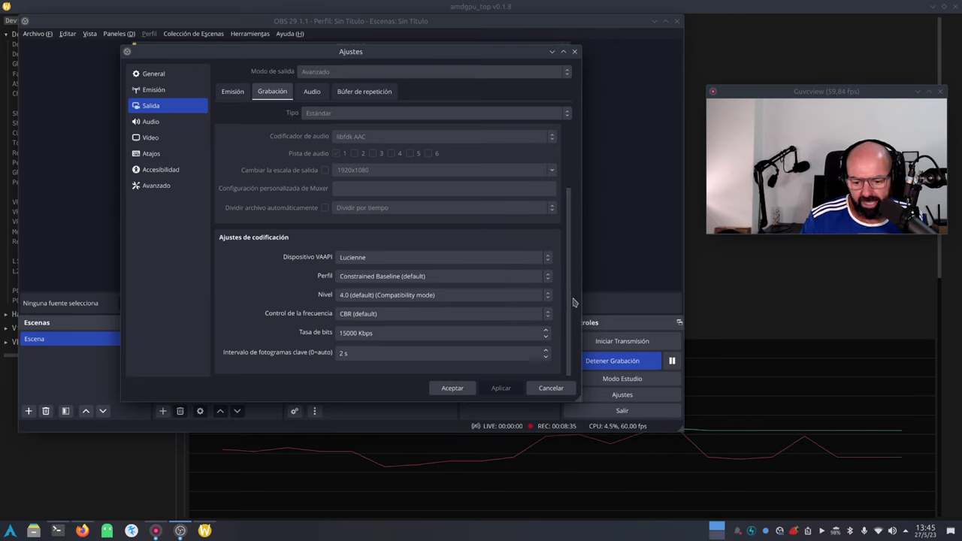
{"action": "mouse_move", "coordinate": [566, 298]}
{"action": "left_mouse_down"}
{"action": "mouse_move", "coordinate": [565, 286]}
{"action": "mouse_move", "coordinate": [565, 297]}
{"action": "left_mouse_up"}
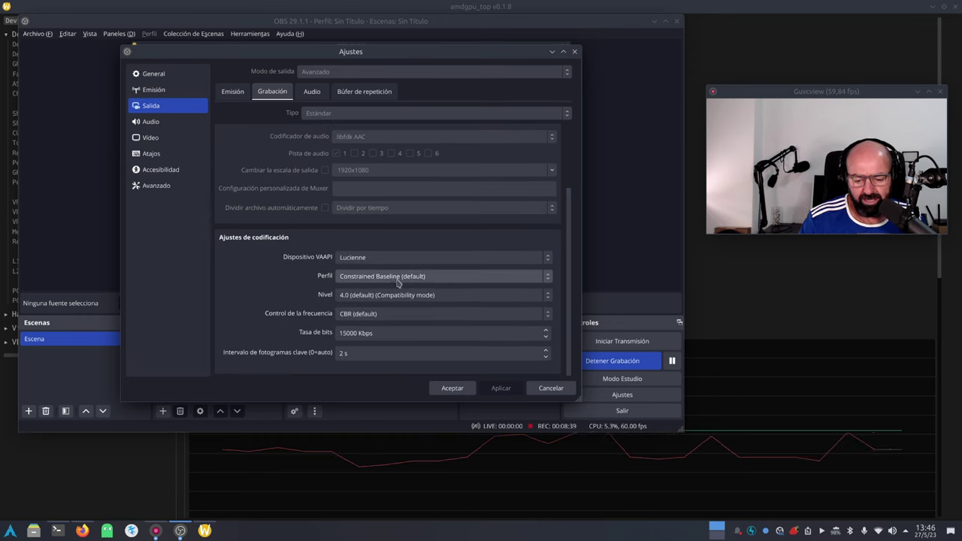
{"action": "left_click", "coordinate": [551, 389]}
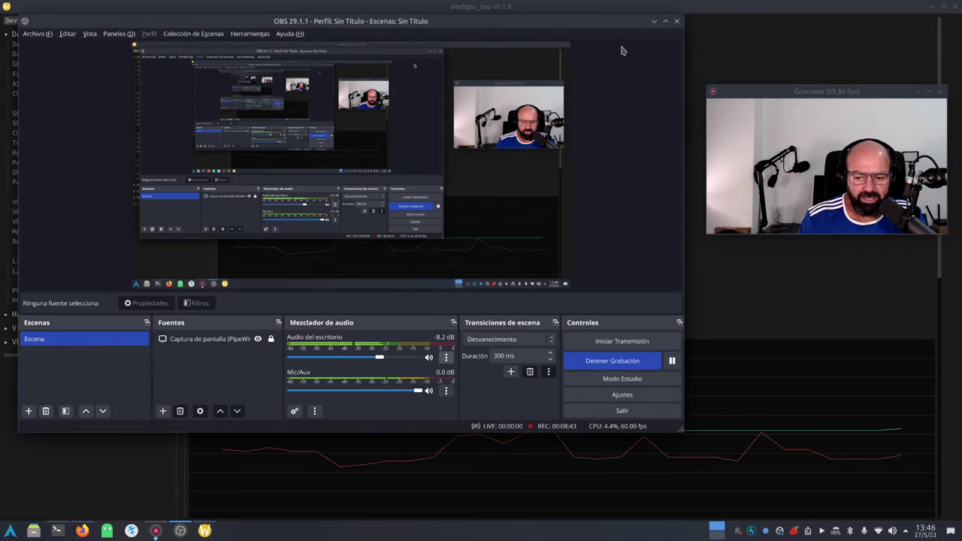
{"action": "left_click", "coordinate": [653, 22]}
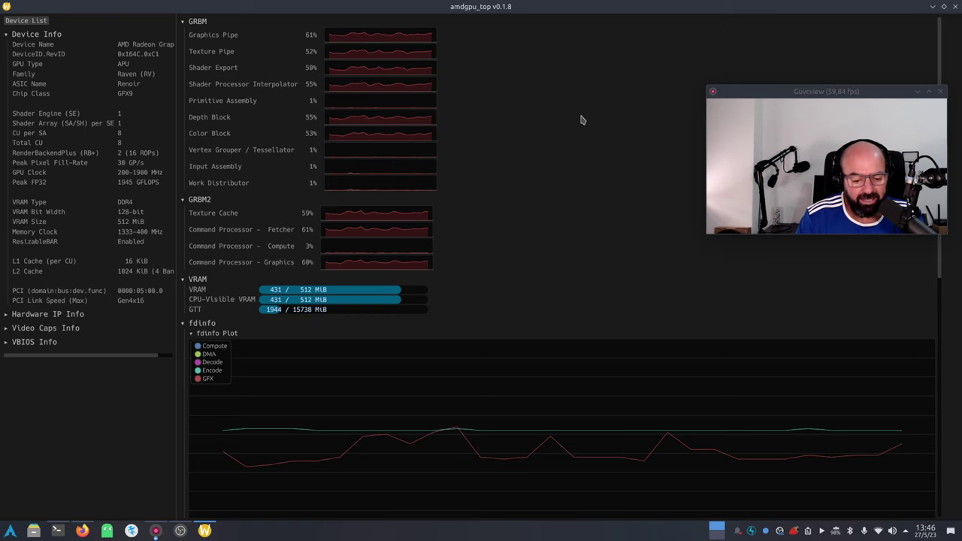
- Expand the VBIOS, Video Caps and Hardware IP sections in amdgpu_top and widen the device information pane
{"action": "left_click", "coordinate": [5, 343]}
{"action": "left_click", "coordinate": [6, 329]}
{"action": "left_click", "coordinate": [7, 316]}
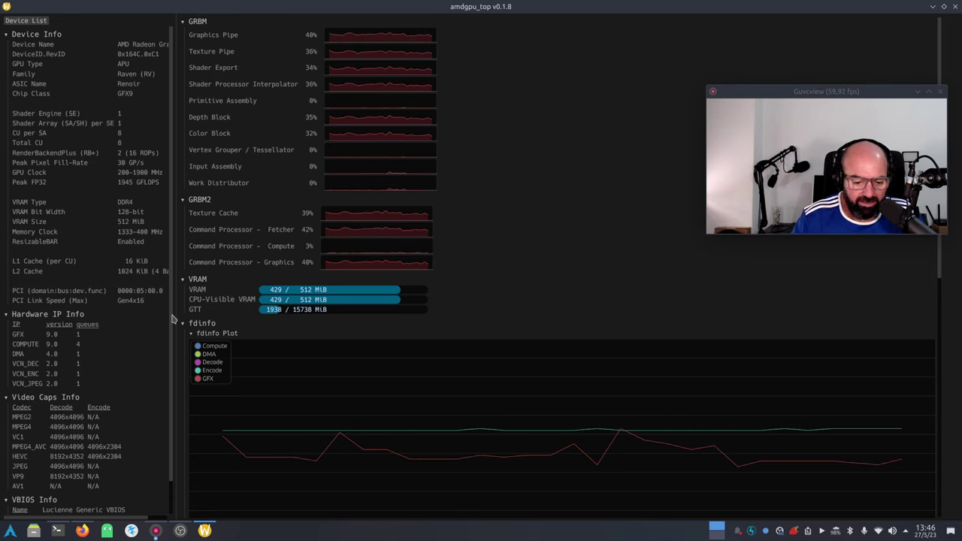
{"action": "left_click_drag", "start_coordinate": [173, 297], "coordinate": [256, 307]}
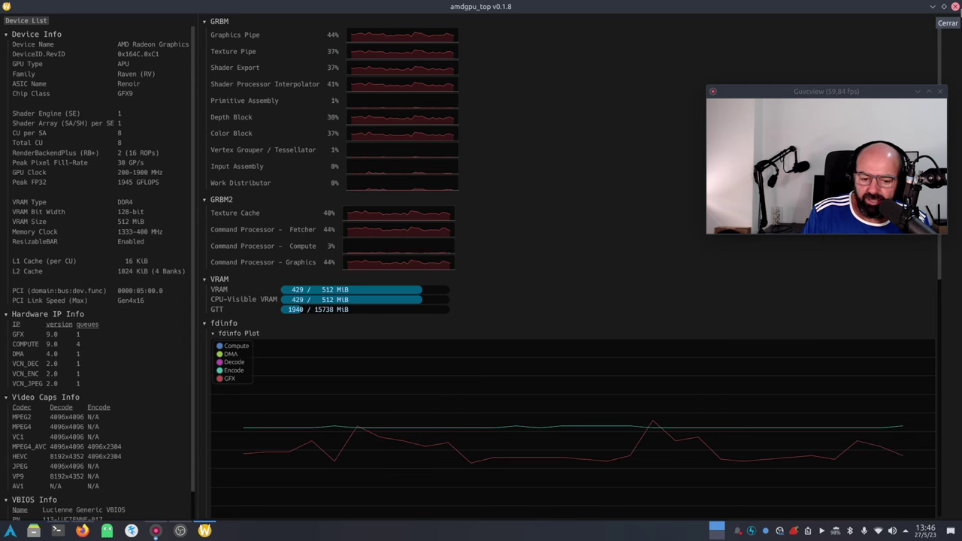
- Close amdgpu_top and minimize the Konsole terminal
{"action": "left_click", "coordinate": [955, 6]}
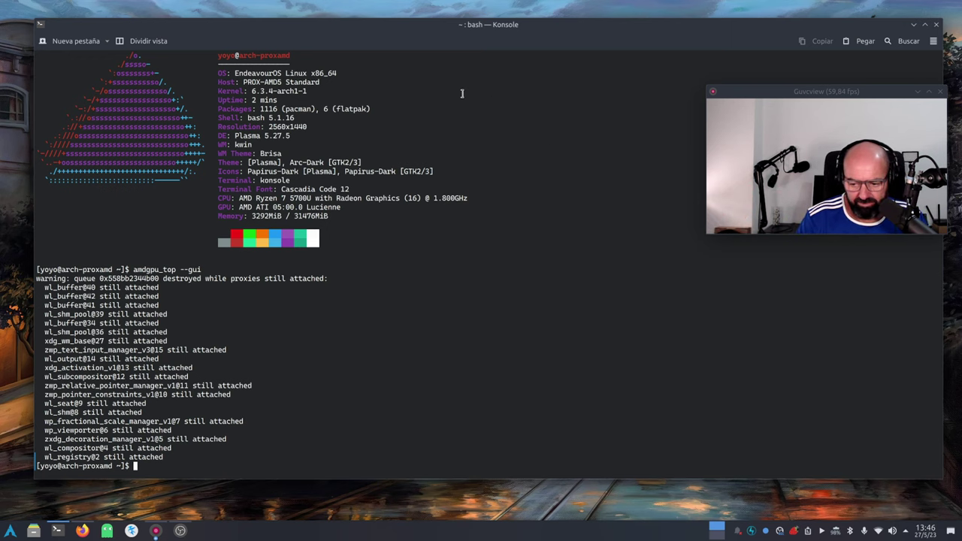
{"action": "left_click", "coordinate": [914, 25]}
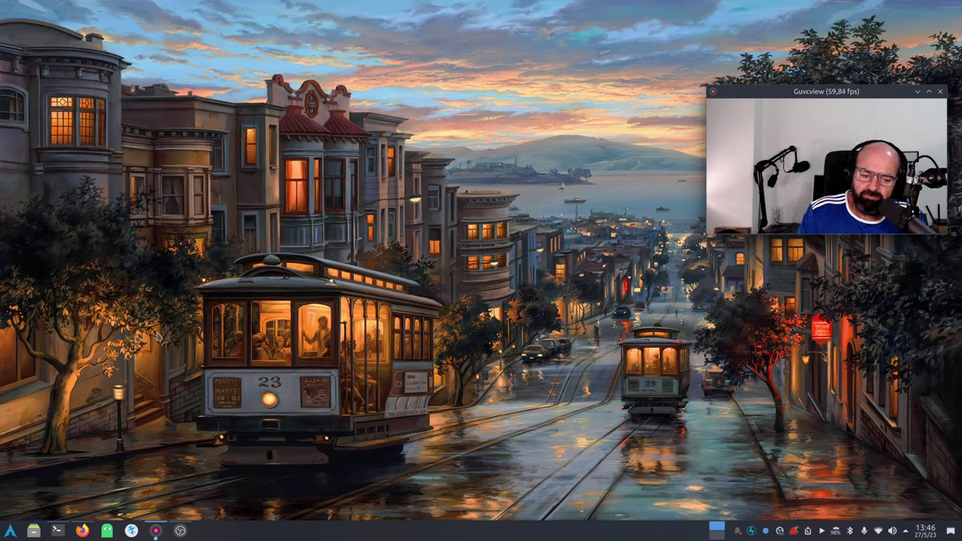
- Switch to Firefox and show the neofetch output in the EndeavourOS Gnome video
{"action": "left_click", "coordinate": [82, 531]}
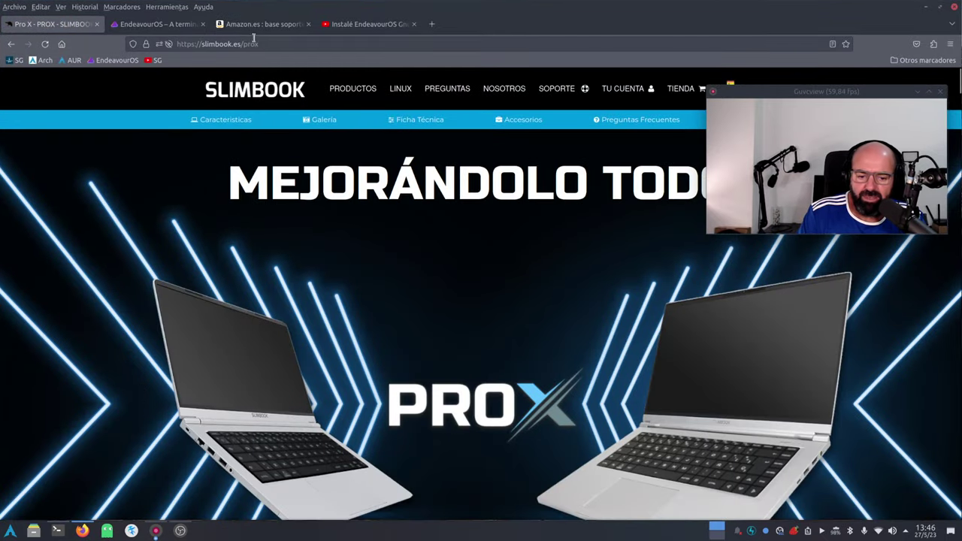
{"action": "left_click", "coordinate": [373, 25]}
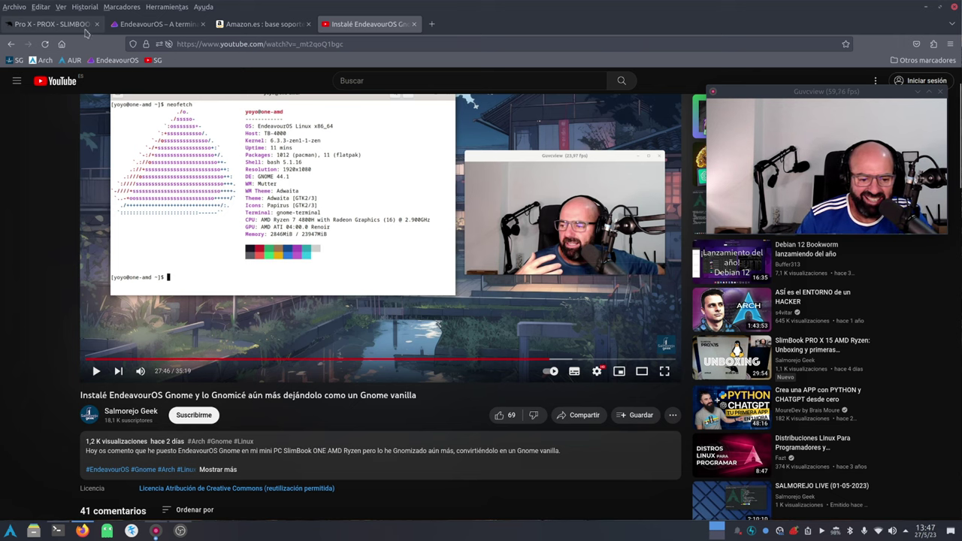
{"action": "scroll", "coordinate": [381, 301], "scroll_direction": "up", "scroll_amount": 2}
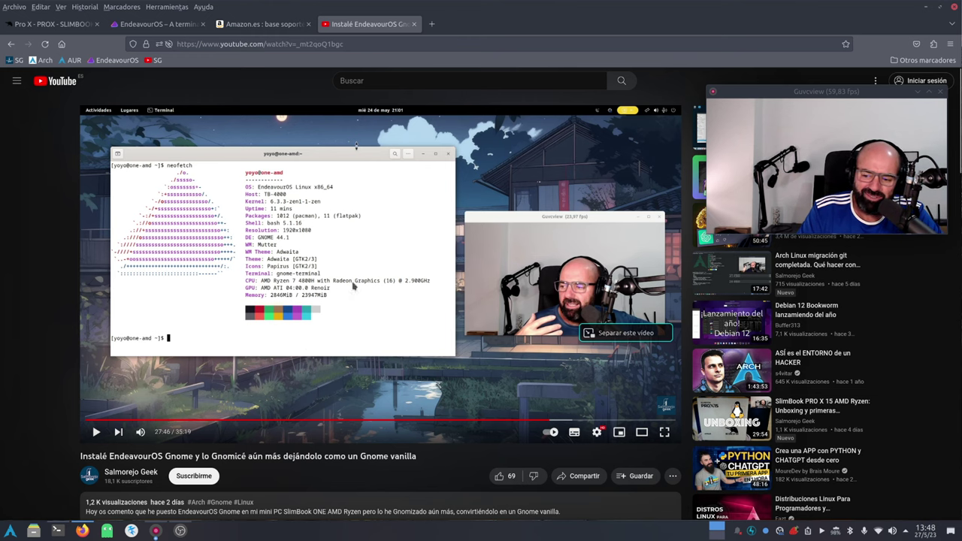
- Look over the EndeavourOS home page and open the site's News page
{"action": "left_click", "coordinate": [158, 25]}
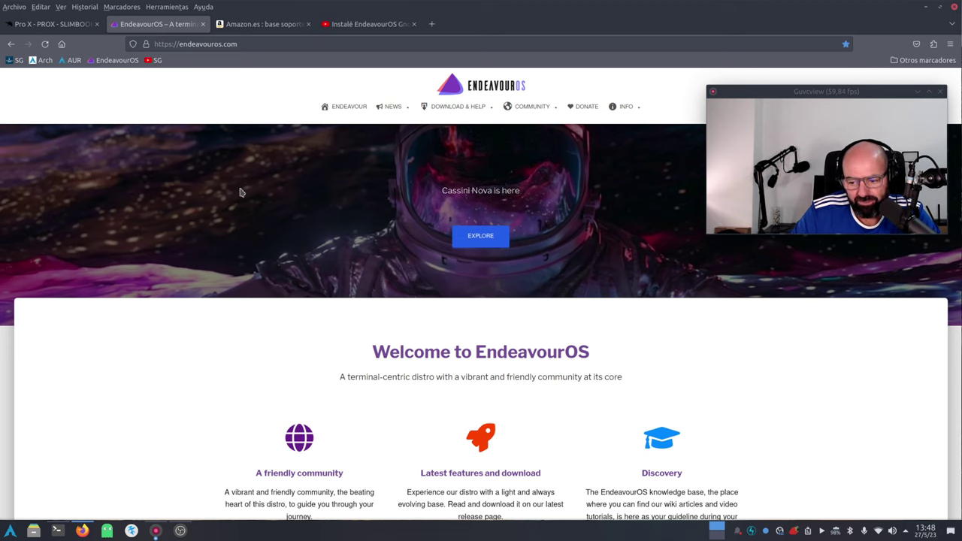
{"action": "scroll", "coordinate": [271, 218], "scroll_direction": "down", "scroll_amount": 4}
{"action": "scroll", "coordinate": [301, 271], "scroll_direction": "up", "scroll_amount": 4}
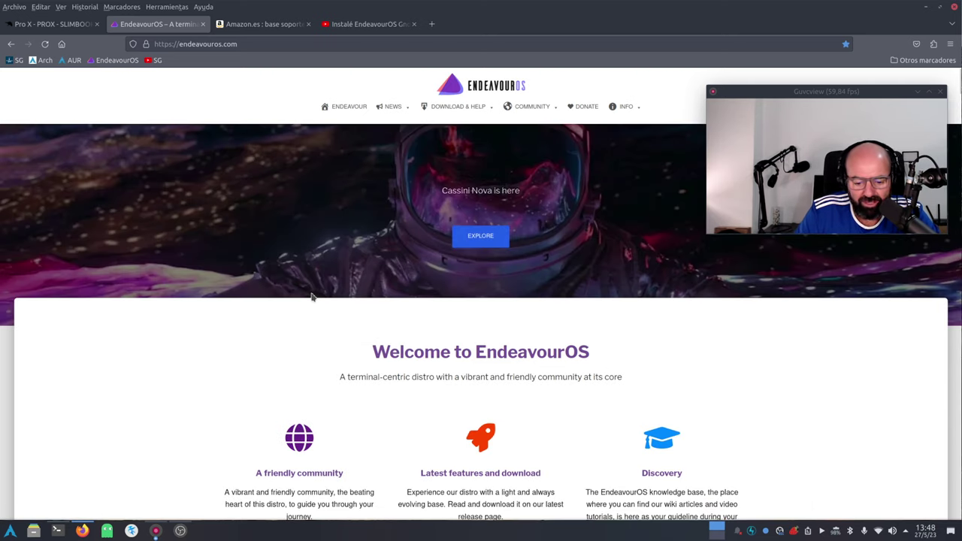
{"action": "scroll", "coordinate": [312, 297], "scroll_direction": "down", "scroll_amount": 4}
{"action": "scroll", "coordinate": [312, 297], "scroll_direction": "up", "scroll_amount": 4}
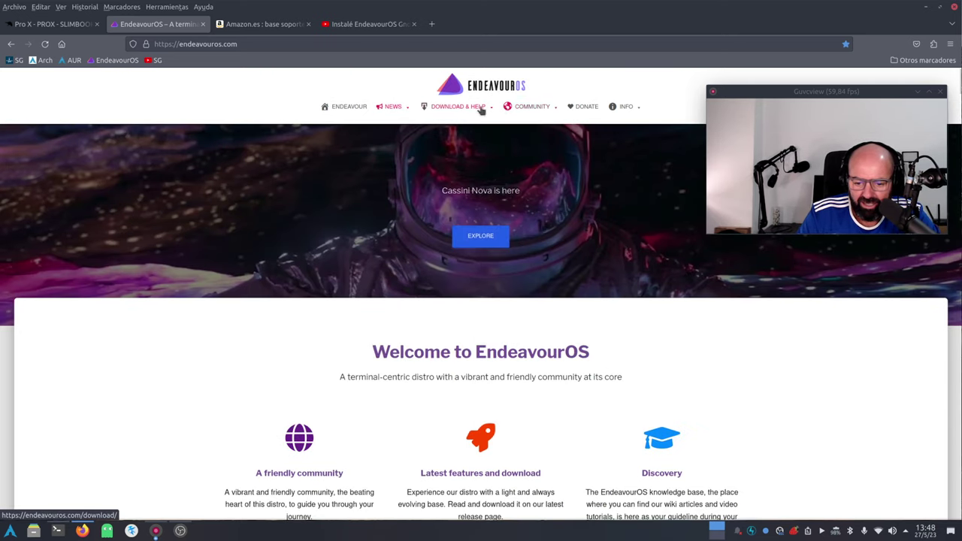
{"action": "left_click", "coordinate": [392, 107]}
- Open the EndeavourOS Wiki, look through the Discovery article categories and minimize Firefox
{"action": "mouse_move", "coordinate": [454, 112]}
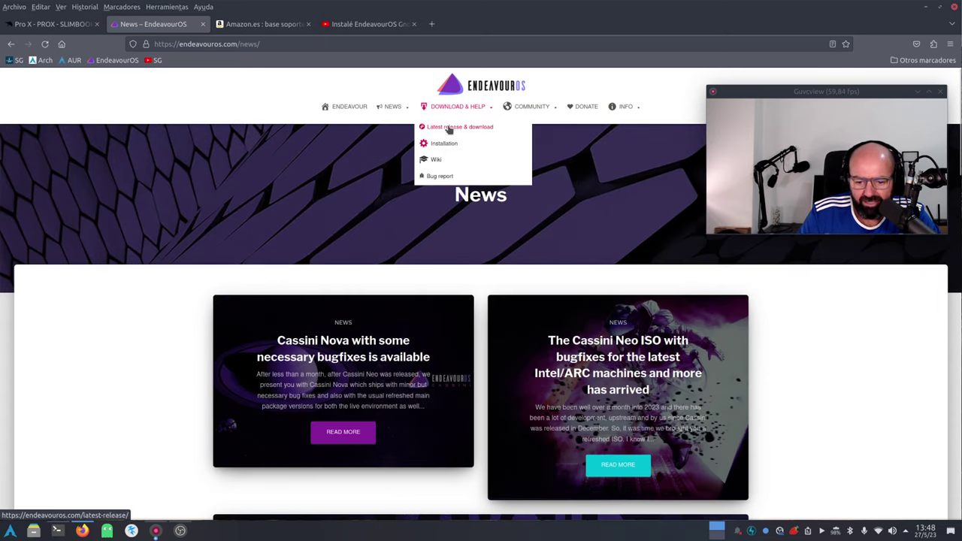
{"action": "left_click", "coordinate": [434, 159]}
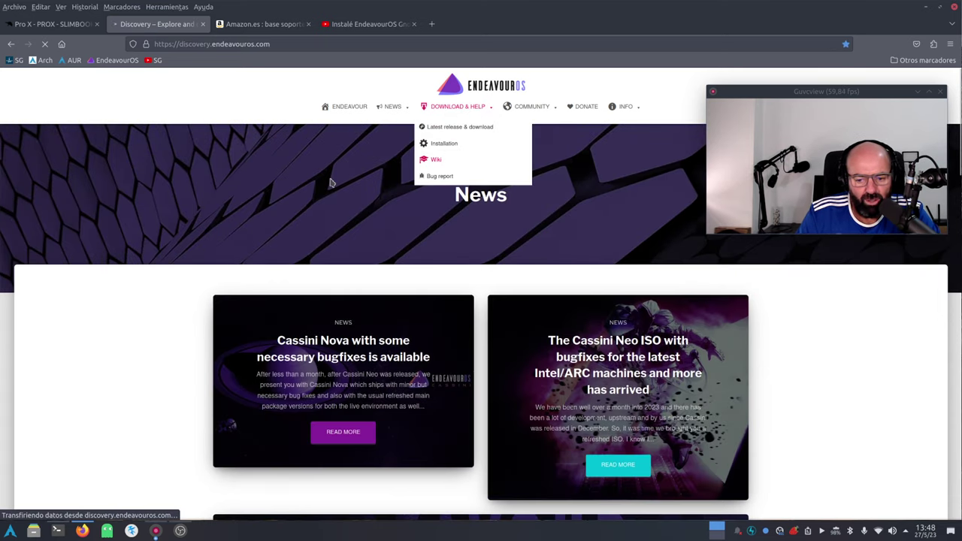
{"action": "scroll", "coordinate": [167, 294], "scroll_direction": "down", "scroll_amount": 10}
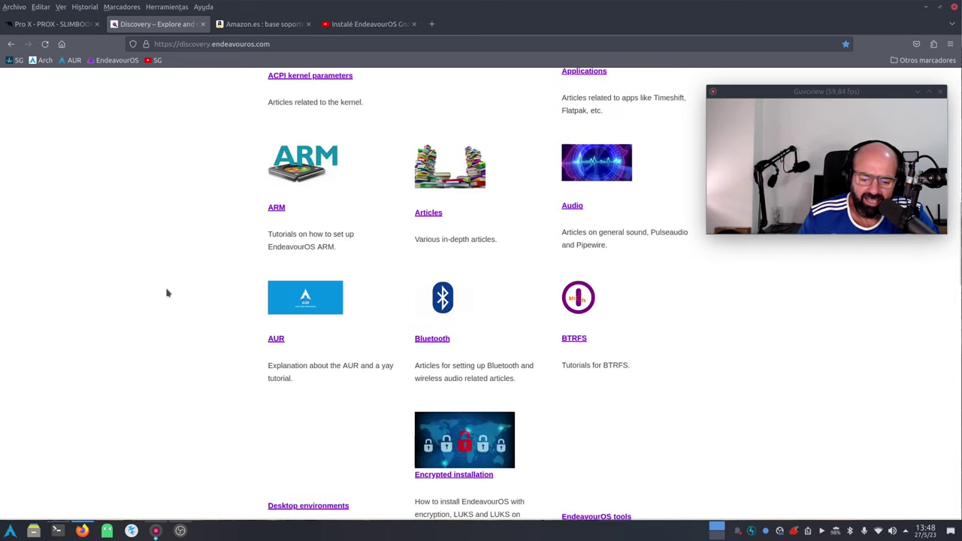
{"action": "scroll", "coordinate": [166, 294], "scroll_direction": "down", "scroll_amount": 10}
{"action": "scroll", "coordinate": [168, 289], "scroll_direction": "up", "scroll_amount": 5}
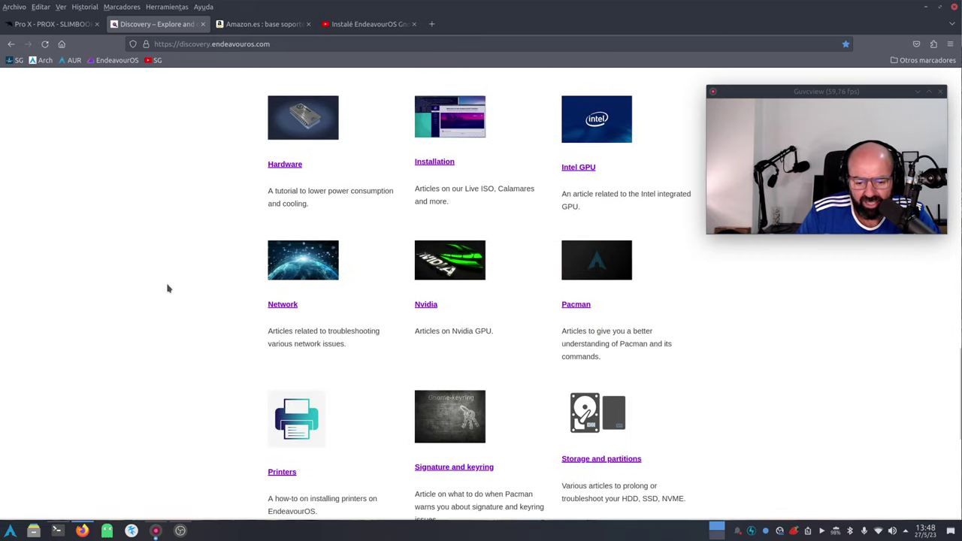
{"action": "left_click", "coordinate": [927, 7]}
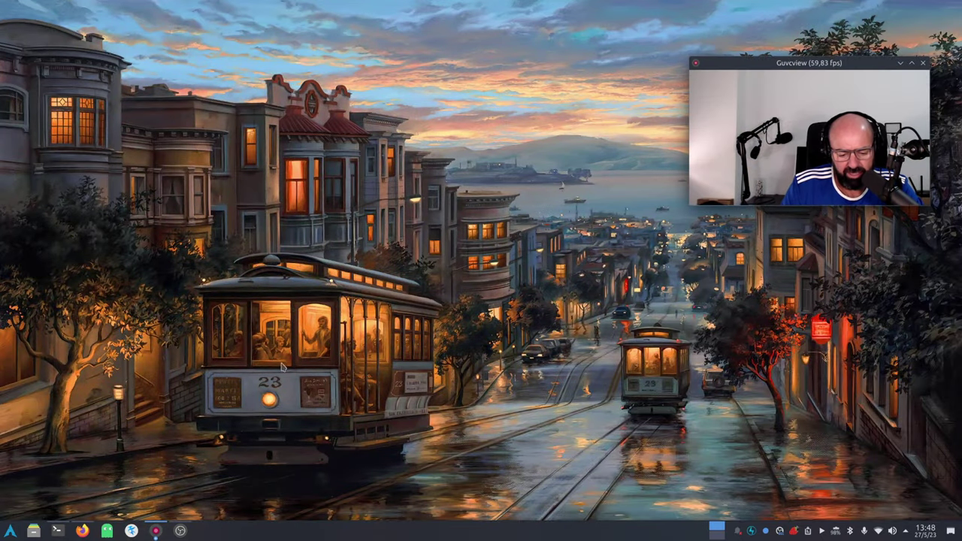
- Restore Firefox, look back through the Discovery categories up to the introduction and minimize the browser
{"action": "left_click", "coordinate": [82, 530]}
{"action": "scroll", "coordinate": [255, 304], "scroll_direction": "down", "scroll_amount": 5}
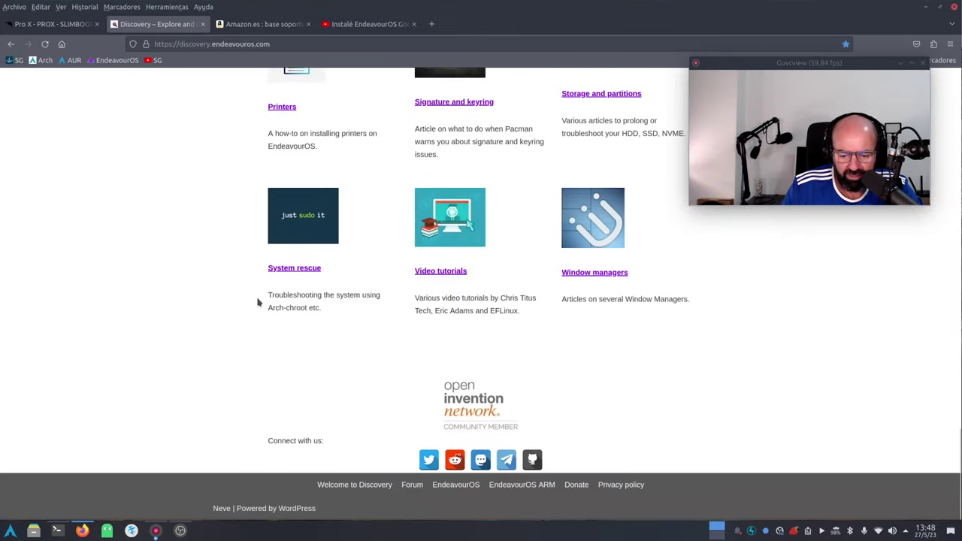
{"action": "scroll", "coordinate": [269, 301], "scroll_direction": "up", "scroll_amount": 4}
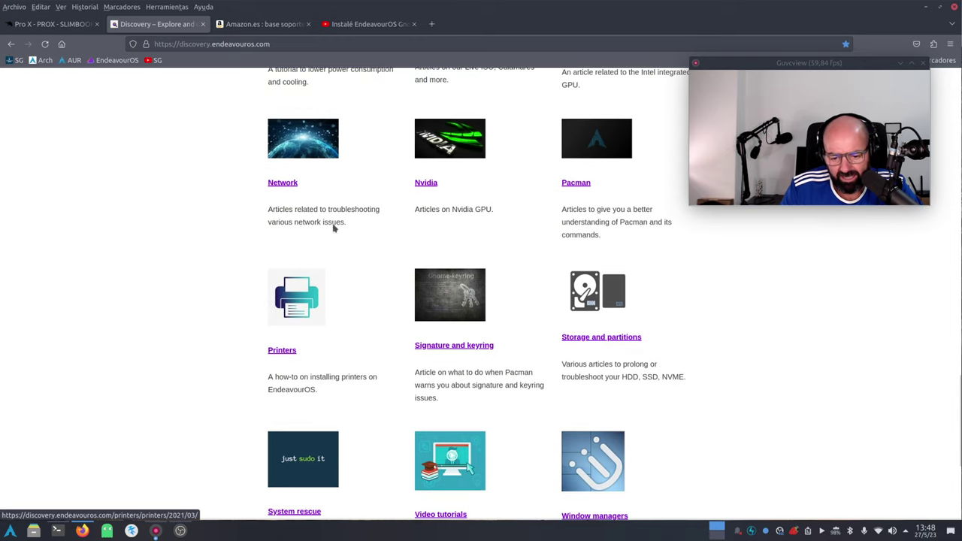
{"action": "scroll", "coordinate": [562, 192], "scroll_direction": "up", "scroll_amount": 4}
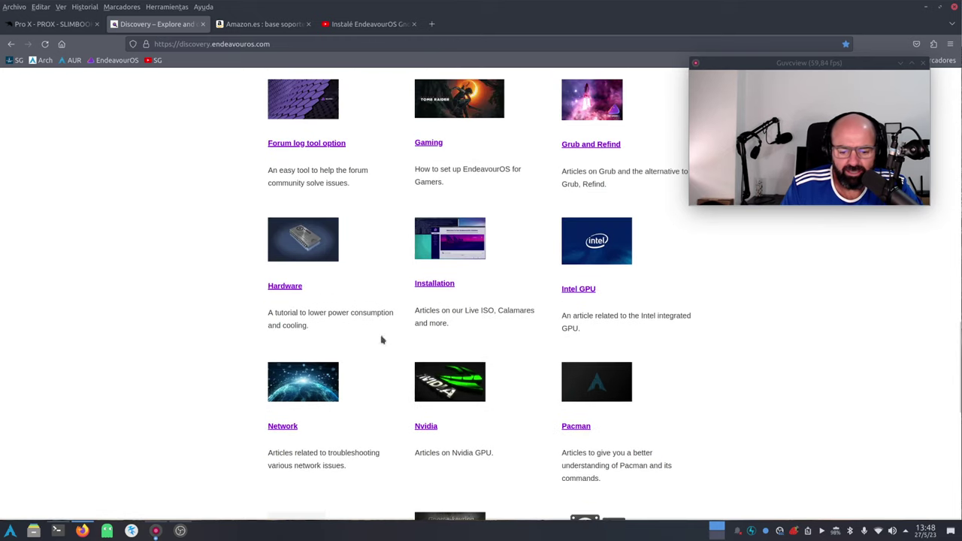
{"action": "scroll", "coordinate": [494, 279], "scroll_direction": "up", "scroll_amount": 12}
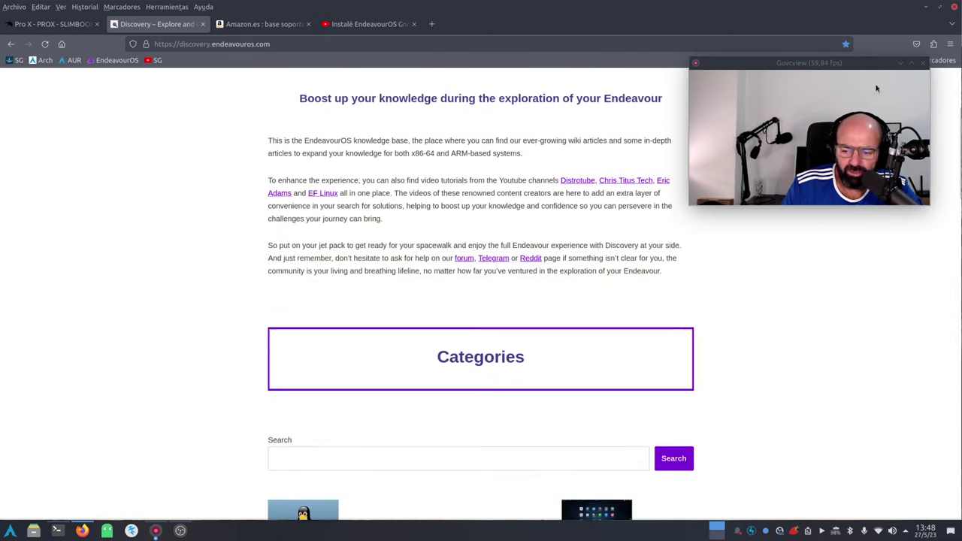
{"action": "left_click", "coordinate": [926, 7]}
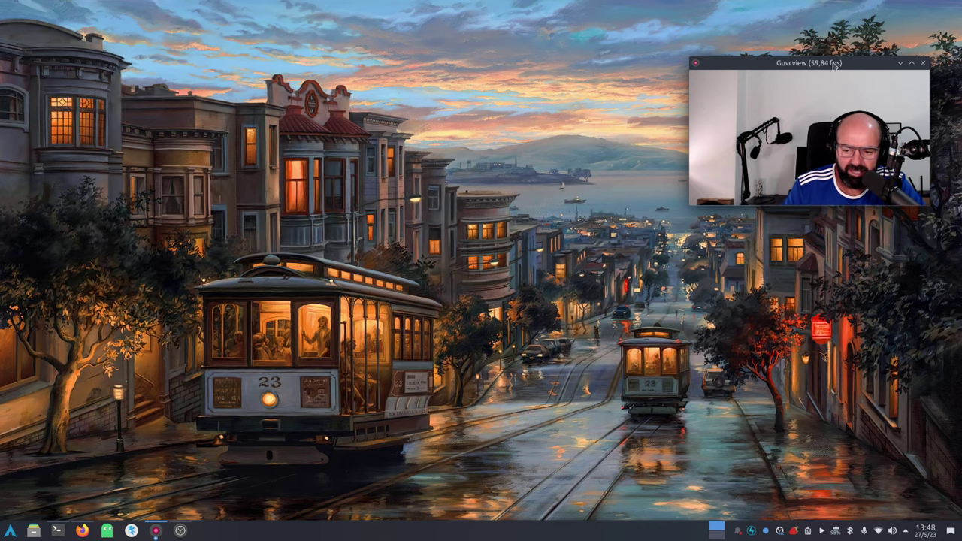
- Move the Guvcview webcam window slightly higher, then bring up the Strawberry player and minimize it
{"action": "left_click_drag", "start_coordinate": [817, 65], "coordinate": [813, 41]}
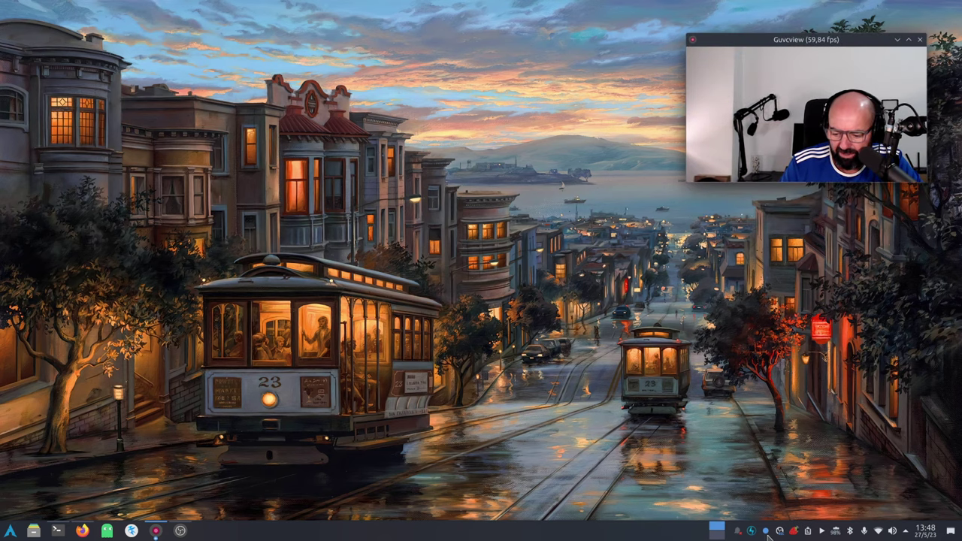
{"action": "left_click", "coordinate": [794, 531]}
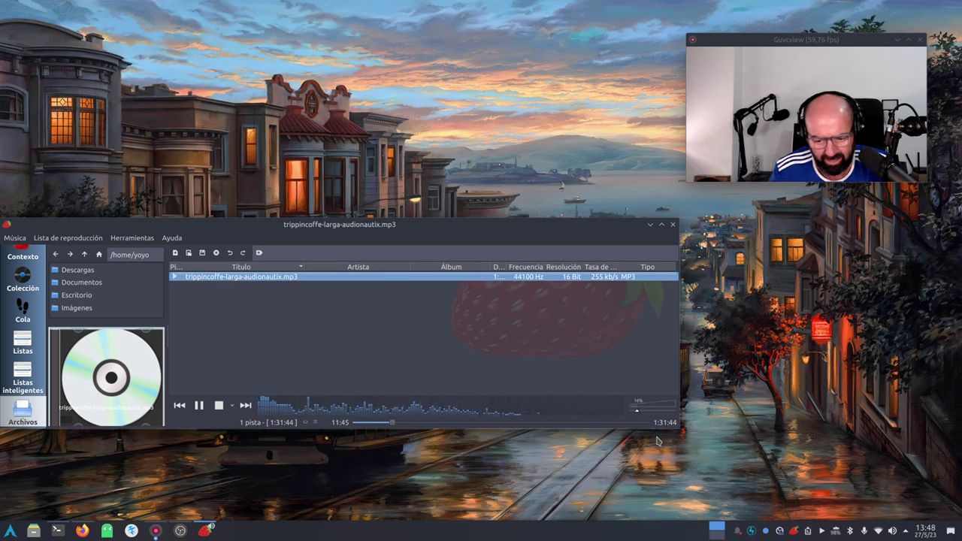
{"action": "left_click", "coordinate": [650, 225]}
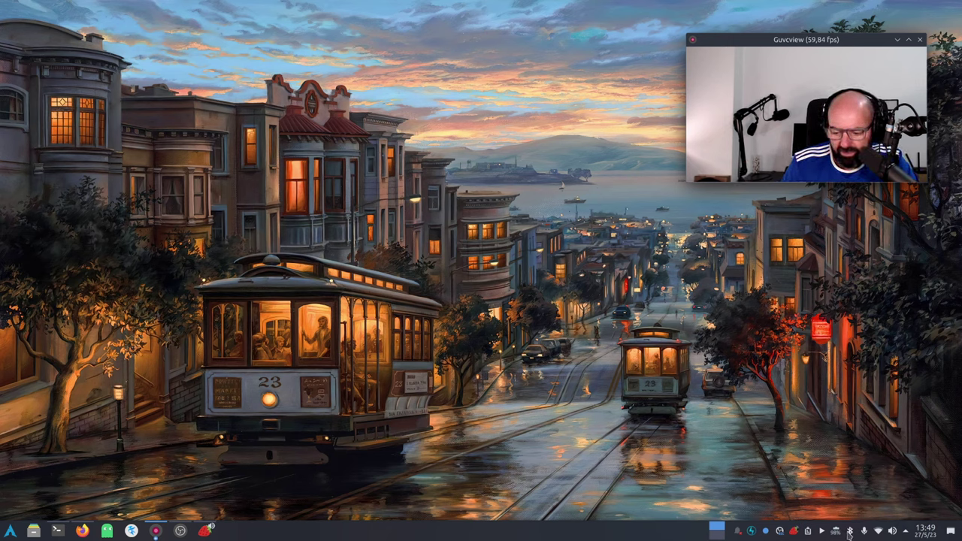
- Open the Bluetooth page in Plasma's system preferences and view its configuration options
{"action": "left_click", "coordinate": [9, 531]}
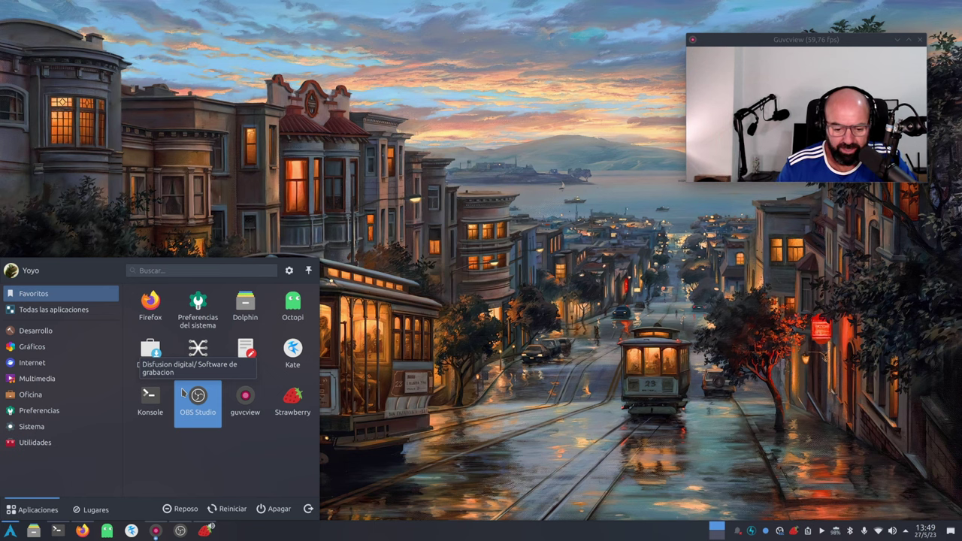
{"action": "left_click", "coordinate": [197, 309]}
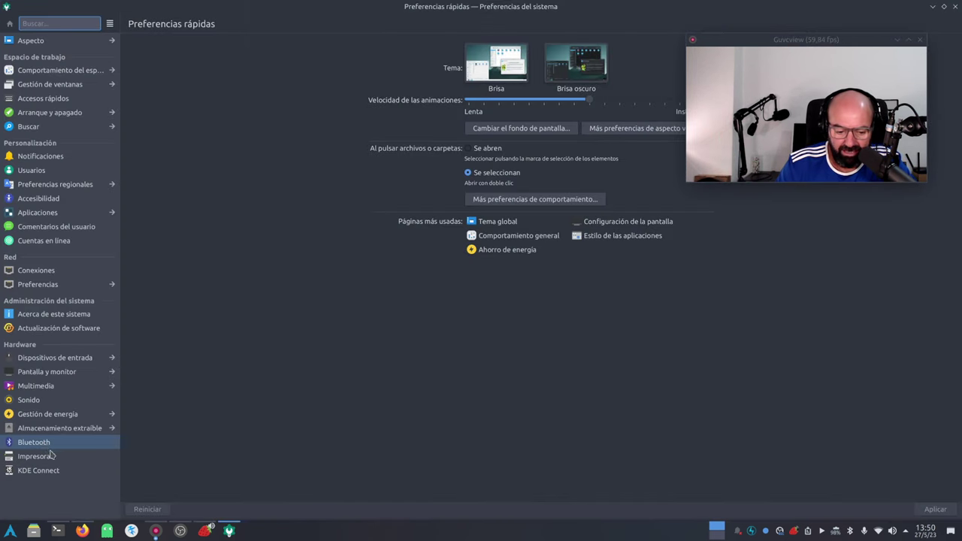
{"action": "left_click", "coordinate": [56, 444]}
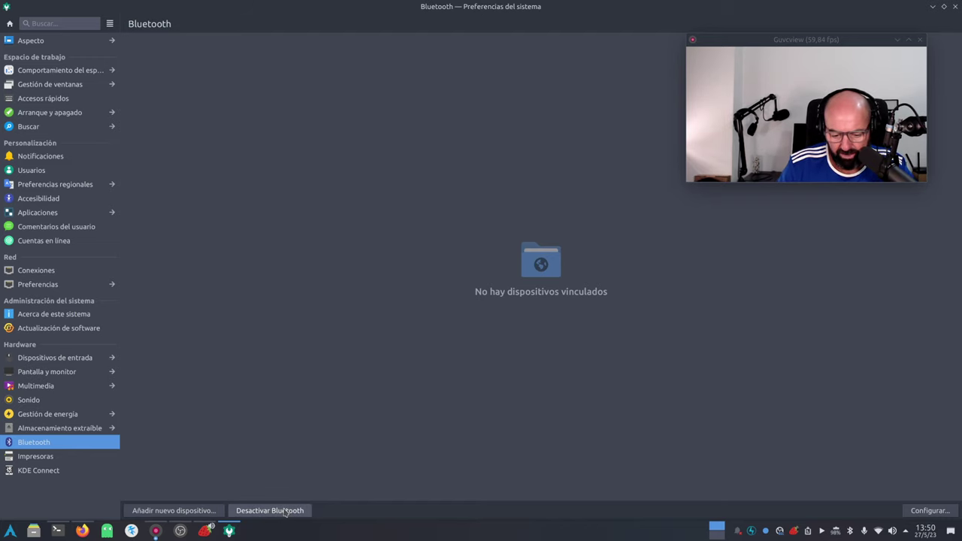
{"action": "left_click", "coordinate": [914, 515]}
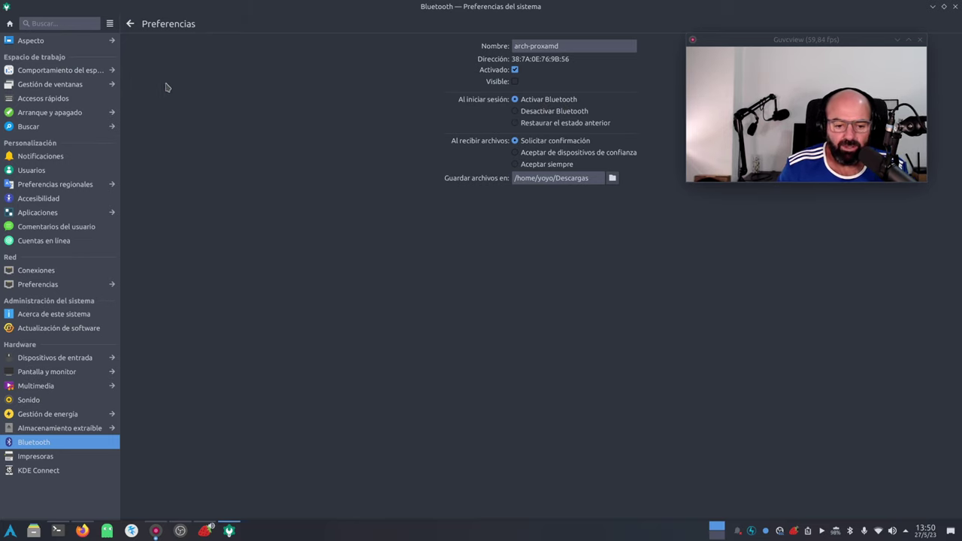
- Return from the Bluetooth configuration options to the device list and close Plasma's system preferences
{"action": "left_click", "coordinate": [131, 23]}
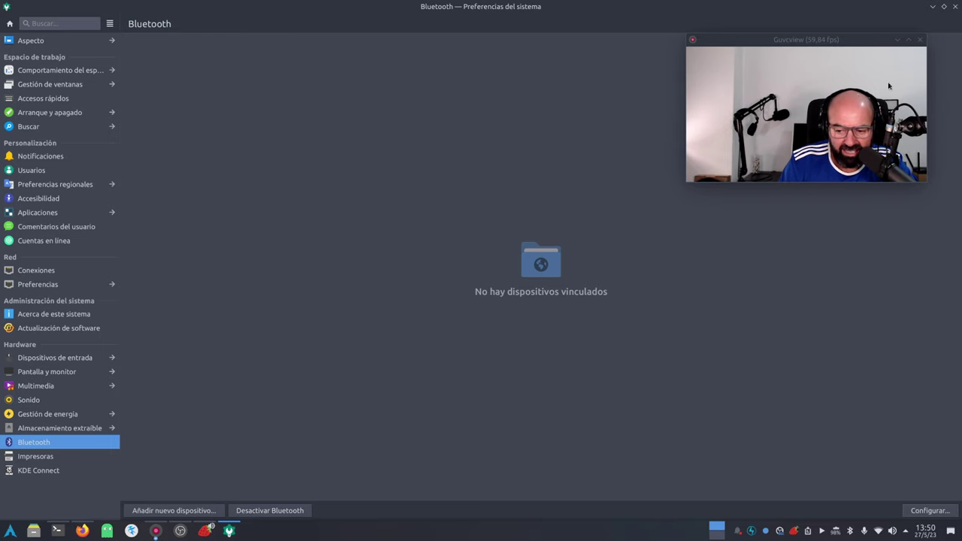
{"action": "left_click", "coordinate": [957, 6]}
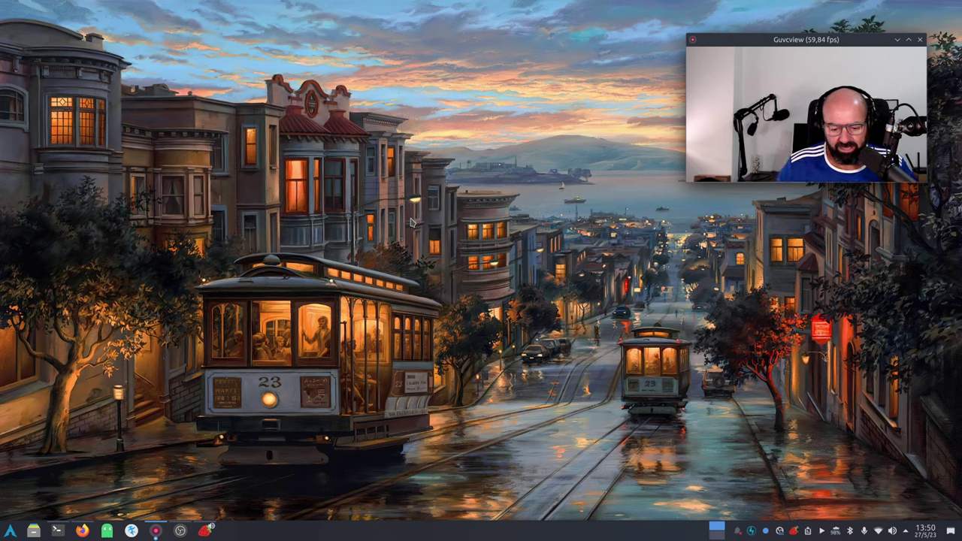
- Bring up the Konsole window and move the Guvcview webcam window lower, clear of the terminal's toolbar
{"action": "left_click", "coordinate": [60, 531]}
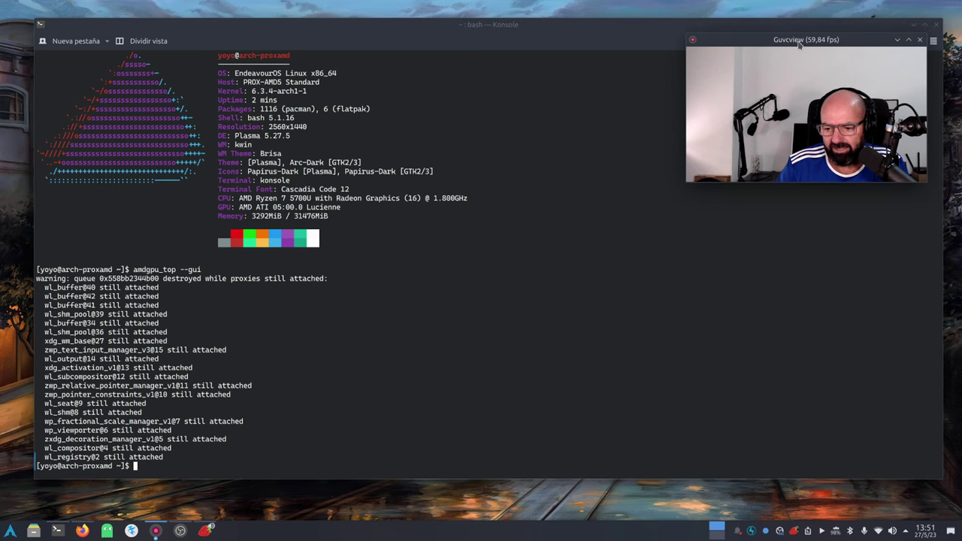
{"action": "left_click_drag", "start_coordinate": [794, 33], "coordinate": [797, 165]}
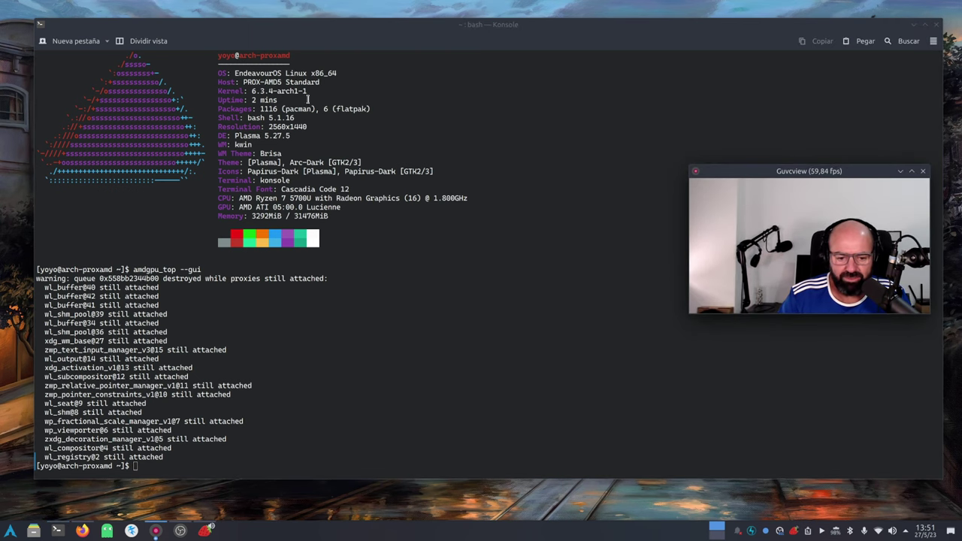
{"action": "right_click", "coordinate": [482, 96]}
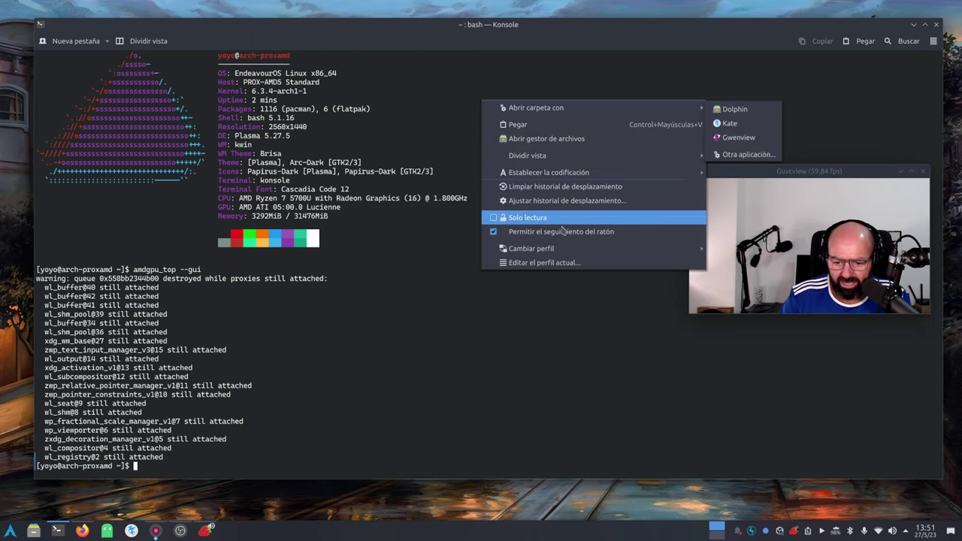
{"action": "left_click", "coordinate": [593, 344]}
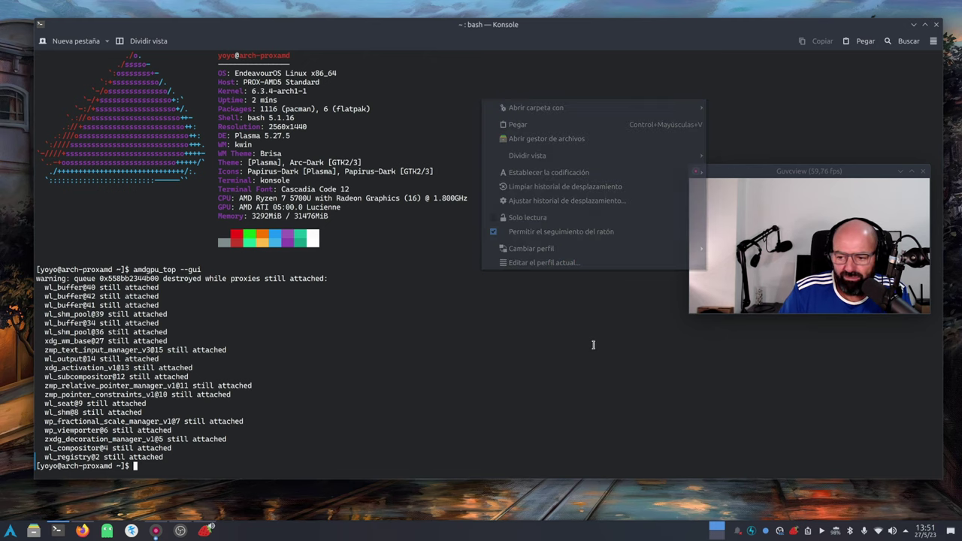
- Open a new Konsole window, maximize it and run btop in it
{"action": "left_click", "coordinate": [933, 41]}
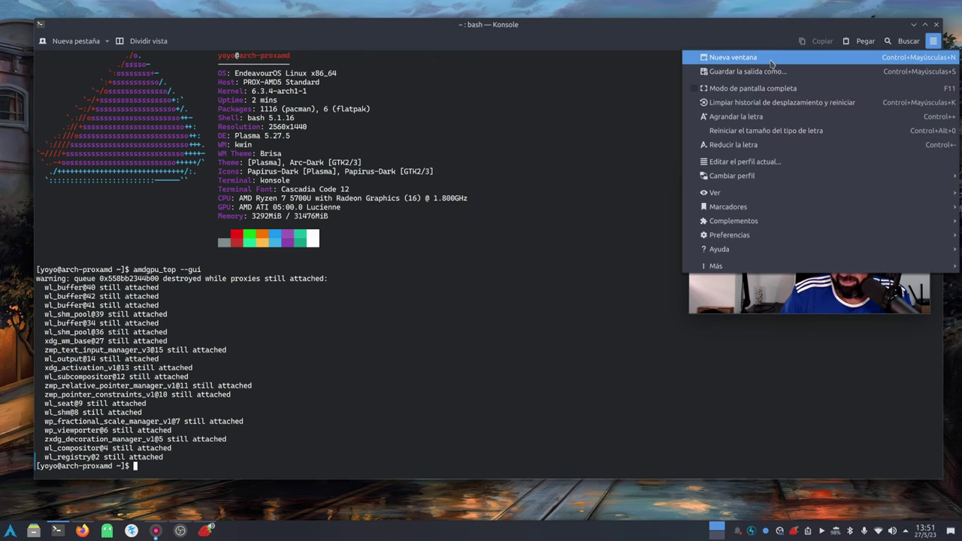
{"action": "left_click", "coordinate": [782, 58]}
{"action": "left_click", "coordinate": [917, 37]}
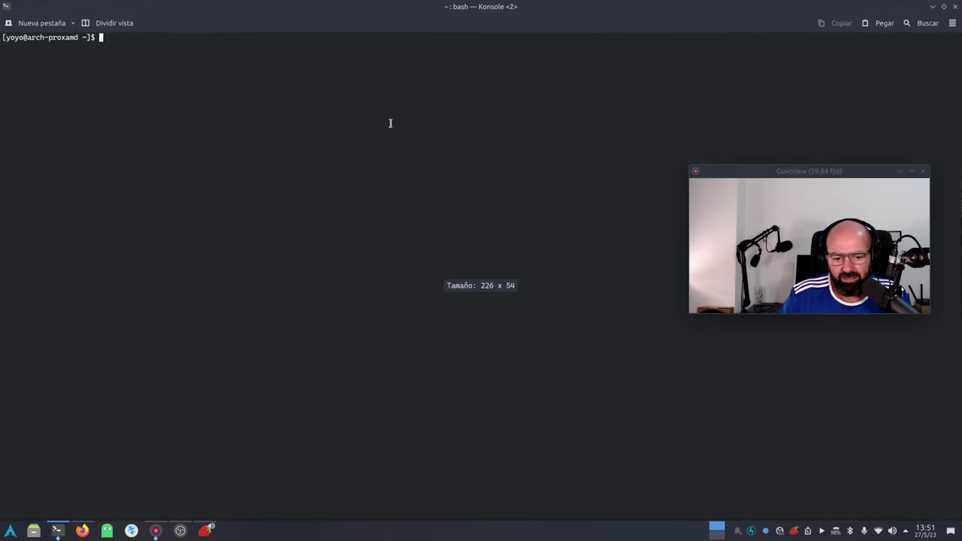
{"action": "type", "text": "btop"}
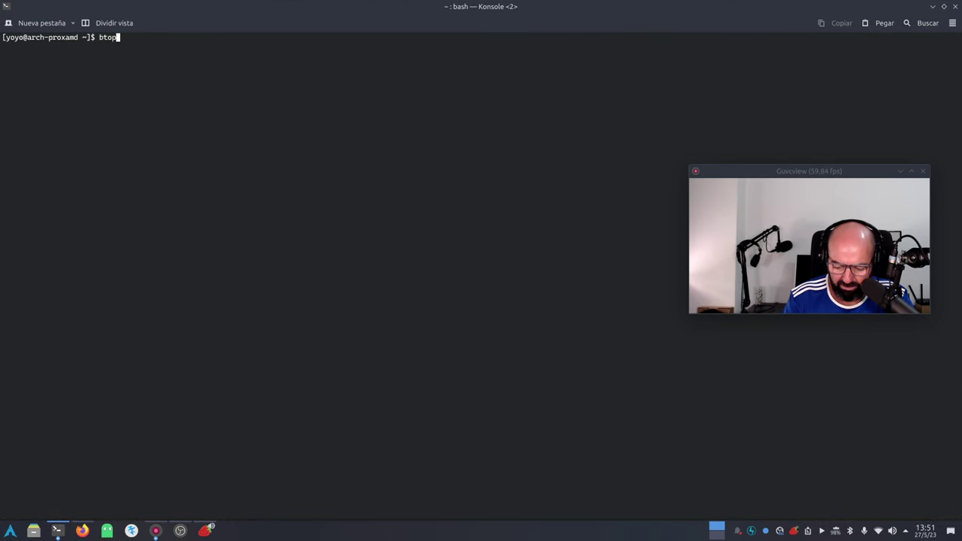
{"action": "key", "text": "Return"}
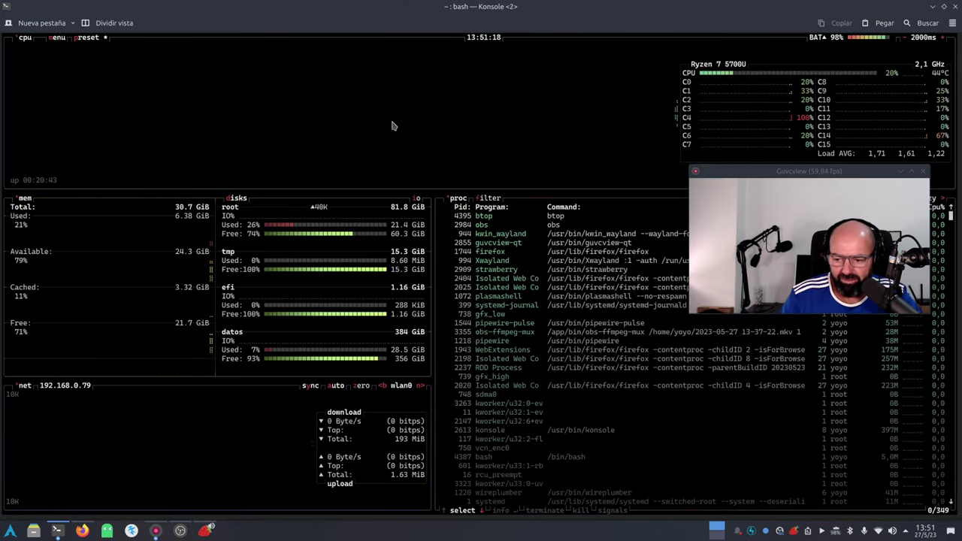
- Move the Guvcview window lower, clear of btop's CPU readings, and minimize both Konsole windows
{"action": "left_click_drag", "start_coordinate": [793, 171], "coordinate": [788, 240]}
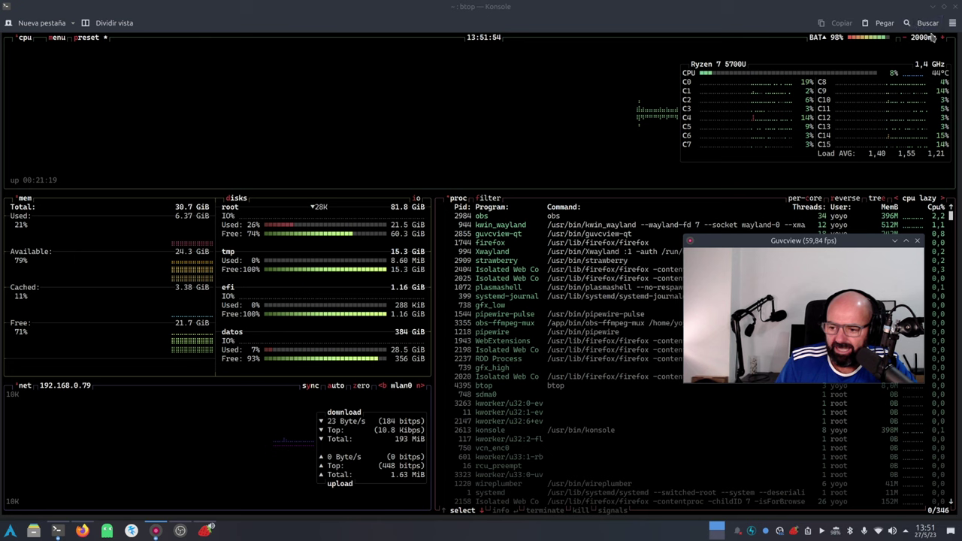
{"action": "key", "text": "q"}
{"action": "left_click", "coordinate": [933, 7]}
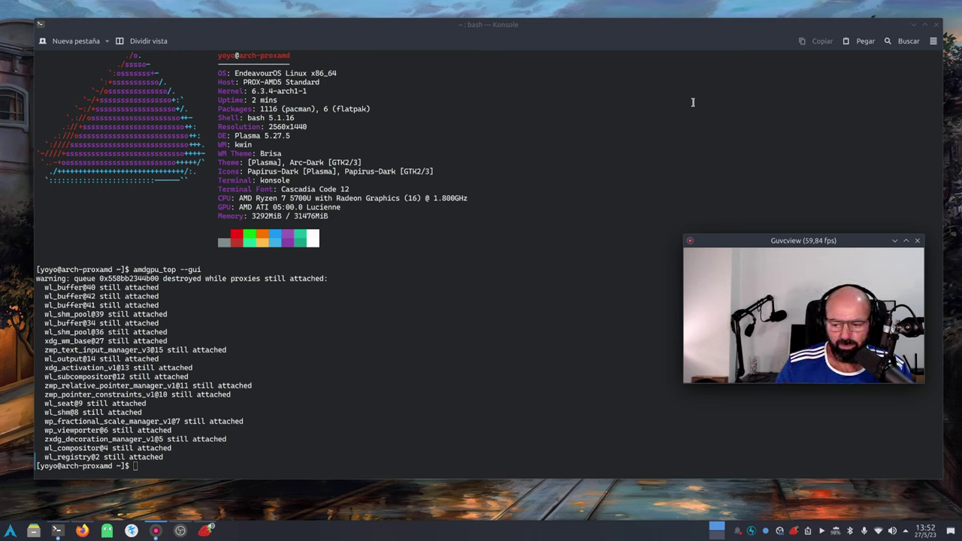
{"action": "left_click", "coordinate": [913, 24]}
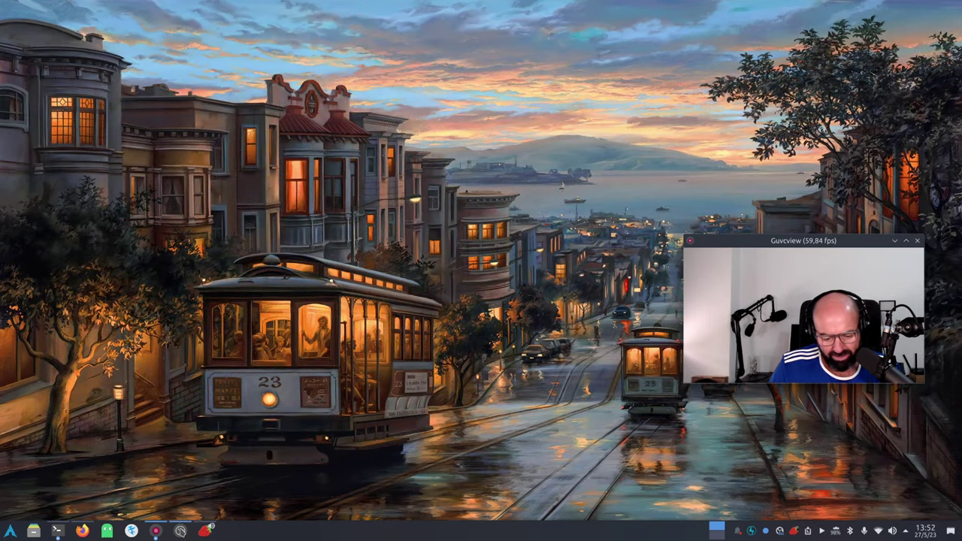
- Bring up the OBS window, then restore the Konsole window running btop and close it
{"action": "left_click", "coordinate": [180, 531]}
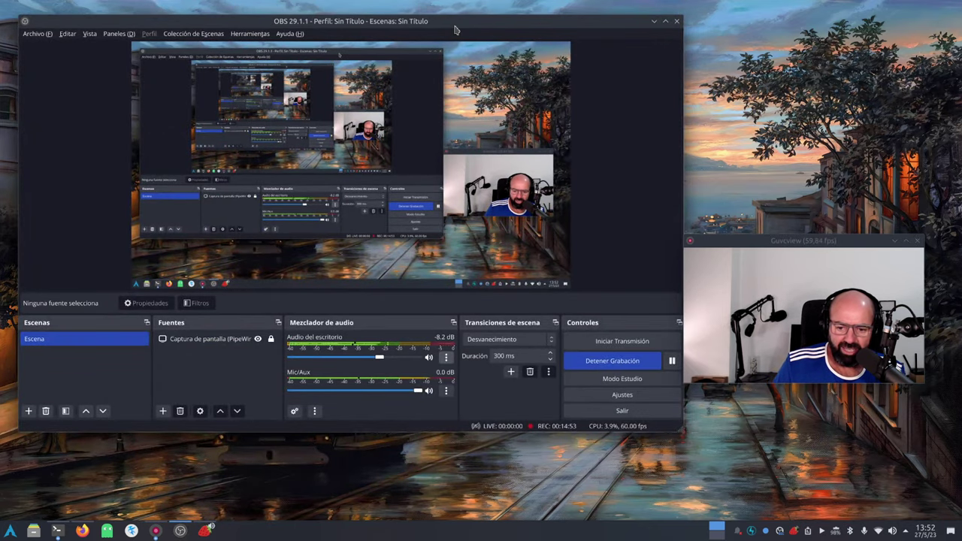
{"action": "left_click_drag", "start_coordinate": [456, 23], "coordinate": [465, 18]}
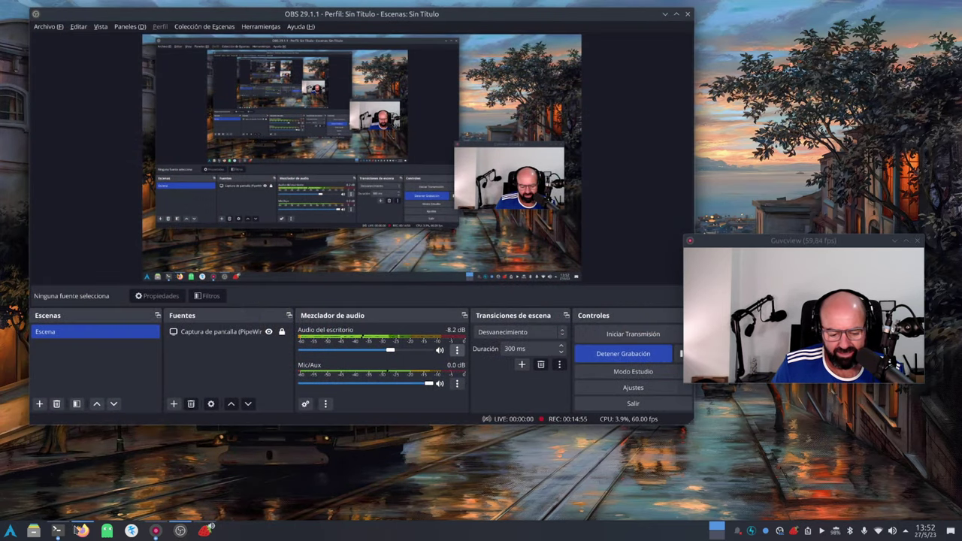
{"action": "left_click", "coordinate": [59, 531]}
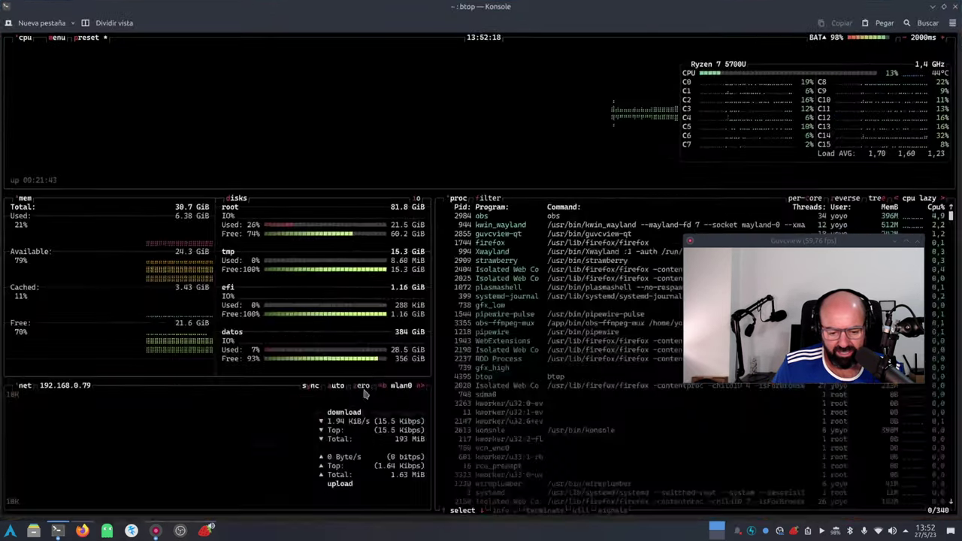
{"action": "left_click", "coordinate": [955, 6]}
{"action": "left_click", "coordinate": [458, 341]}
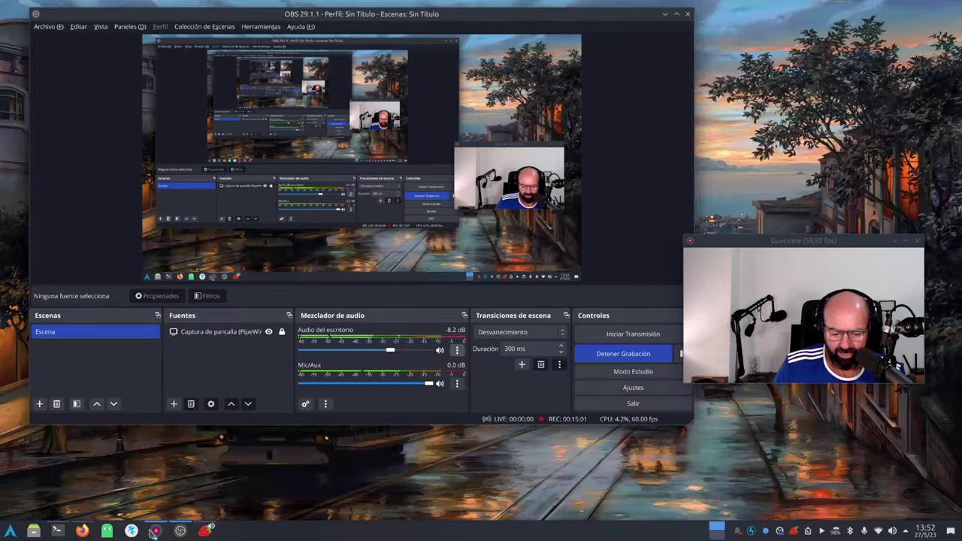
- Restore the remaining Konsole window, clear its output and run neofetch
{"action": "left_click", "coordinate": [248, 436]}
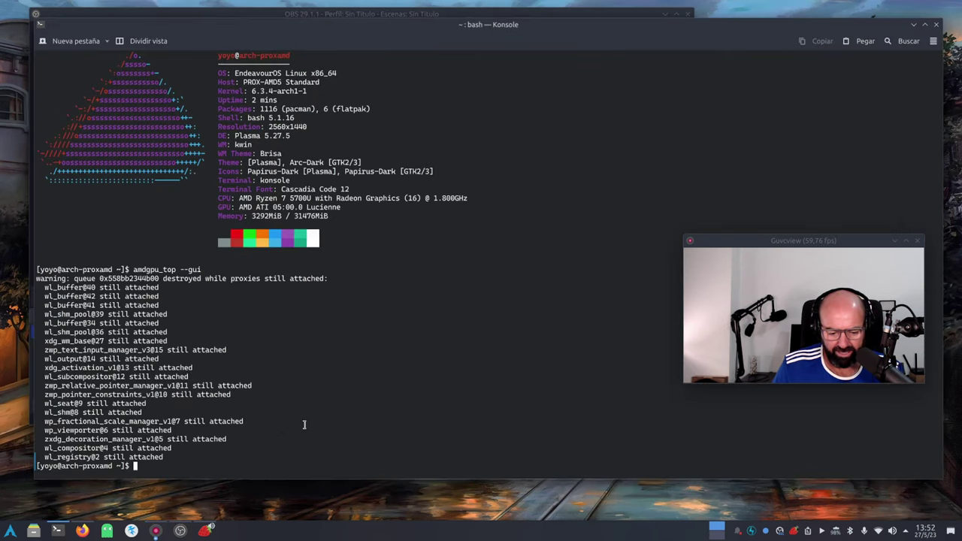
{"action": "type", "text": "clear"}
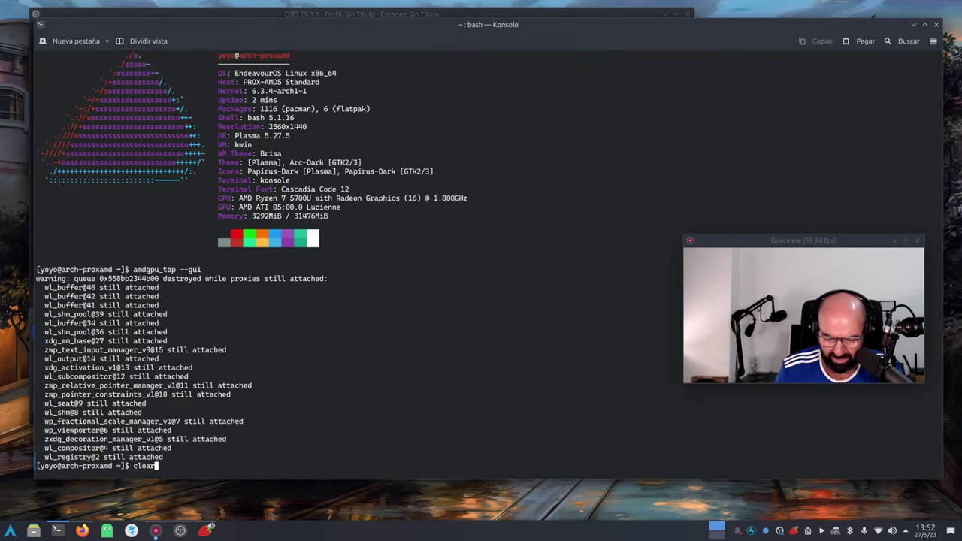
{"action": "key", "text": "Return"}
{"action": "type", "text": "n"}
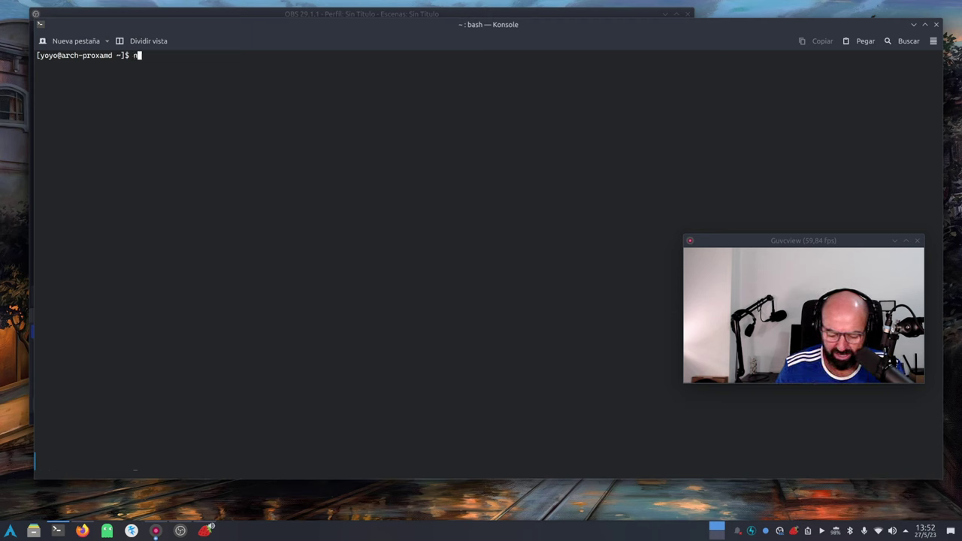
{"action": "type", "text": "eofetch"}
{"action": "key", "text": "Return"}
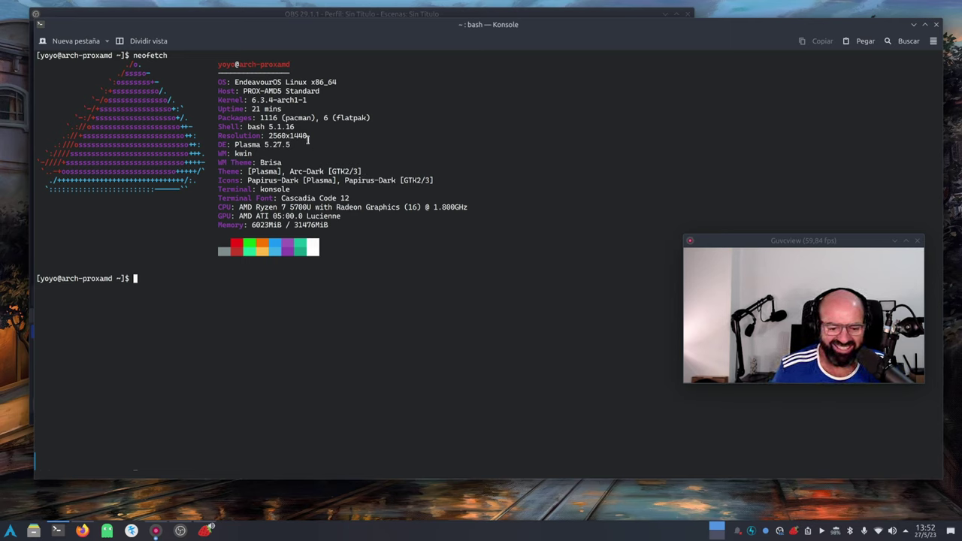
- Highlight the Resolution value in the neofetch output
{"action": "left_click_drag", "start_coordinate": [307, 138], "coordinate": [269, 136]}
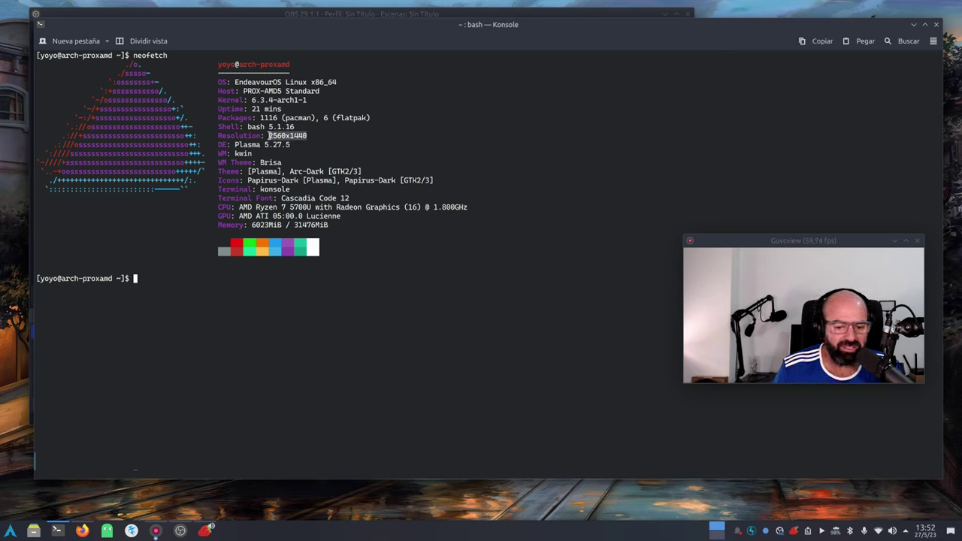
{"action": "left_click", "coordinate": [518, 136]}
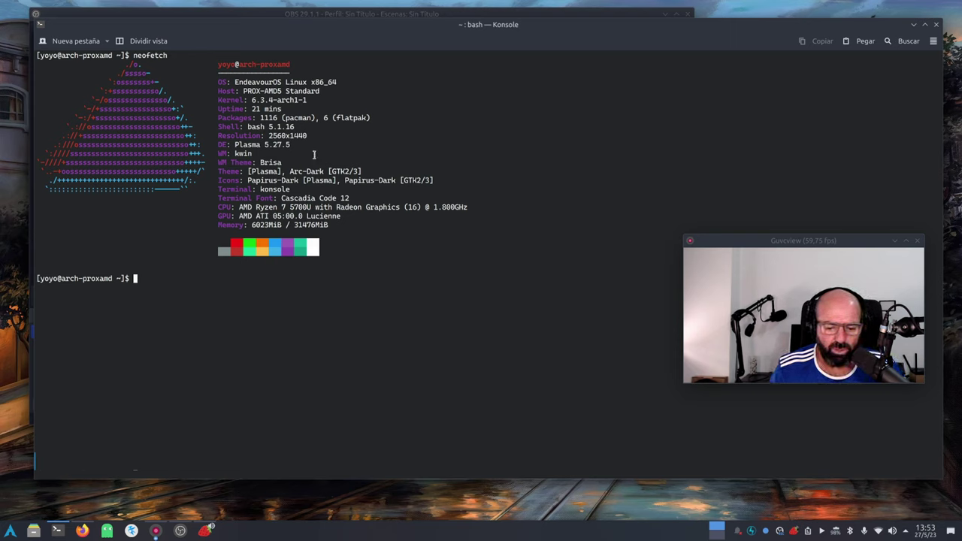
{"action": "left_click_drag", "start_coordinate": [308, 140], "coordinate": [266, 136]}
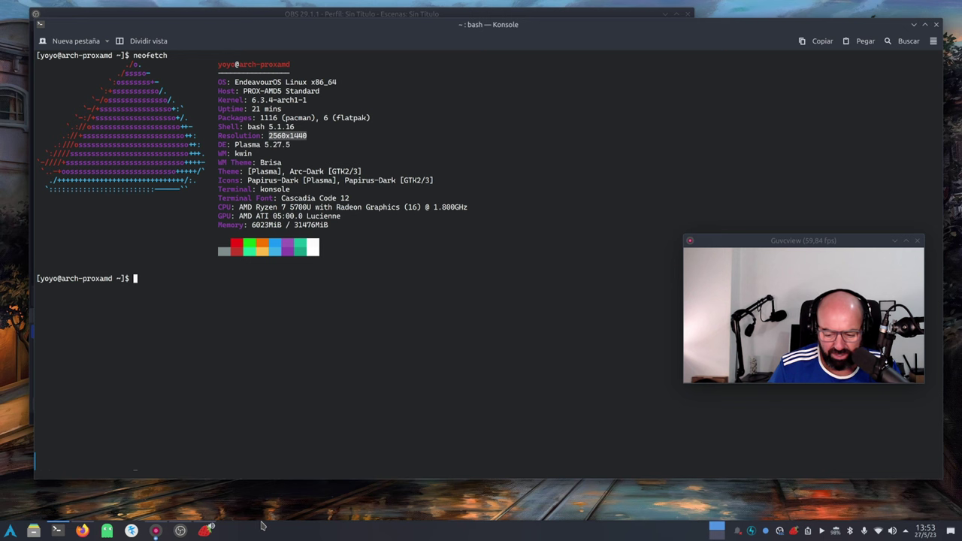
- Review the base and output resolutions, scale filter and FPS in OBS's video settings, then close the settings
{"action": "left_click", "coordinate": [181, 530]}
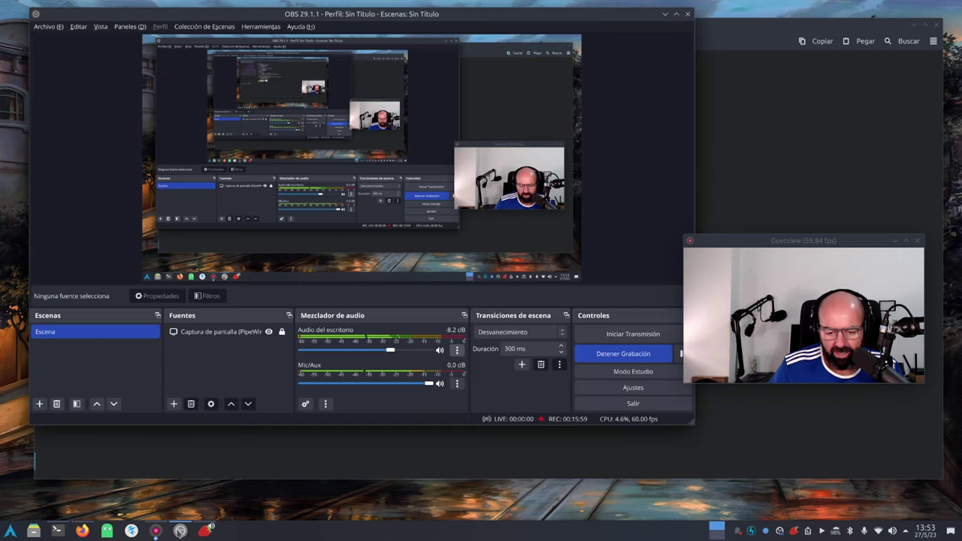
{"action": "left_click", "coordinate": [628, 389]}
{"action": "left_click", "coordinate": [176, 132]}
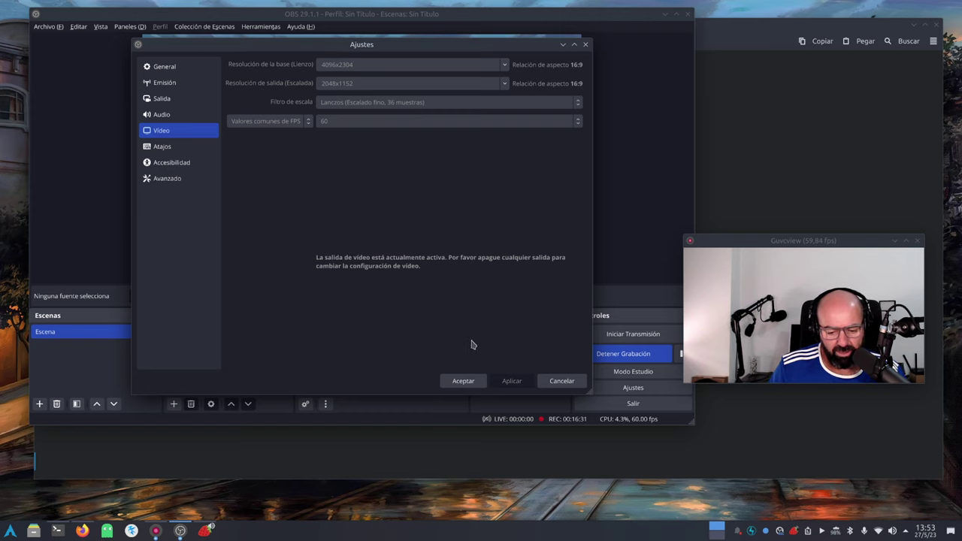
{"action": "left_click", "coordinate": [464, 382]}
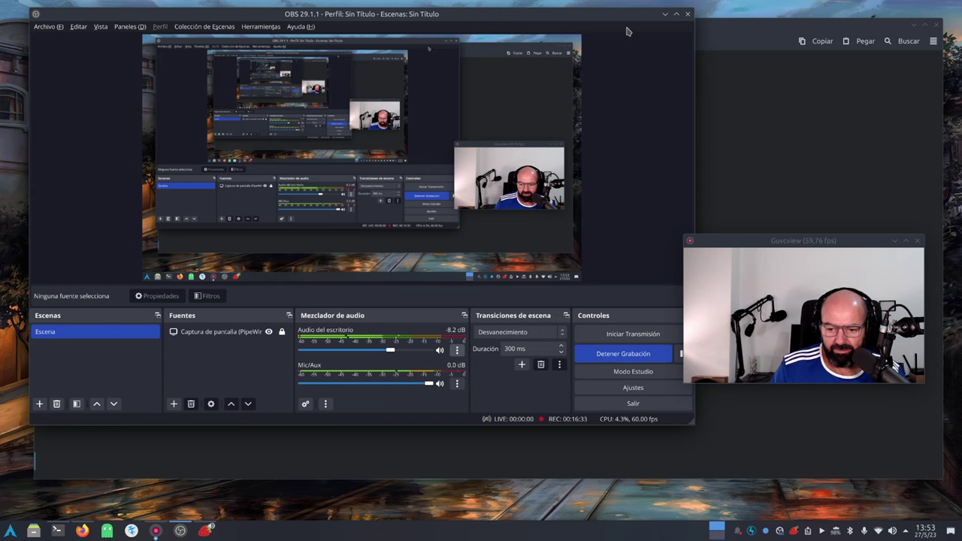
- Reposition the OBS window at the upper edge of the desktop and minimize it
{"action": "left_click_drag", "start_coordinate": [630, 19], "coordinate": [655, 38]}
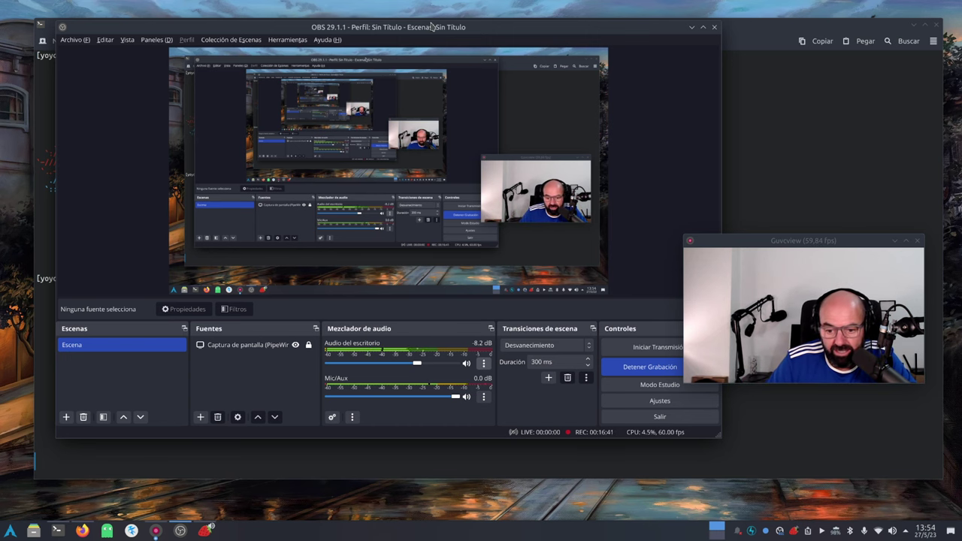
{"action": "left_click_drag", "start_coordinate": [449, 28], "coordinate": [425, 7]}
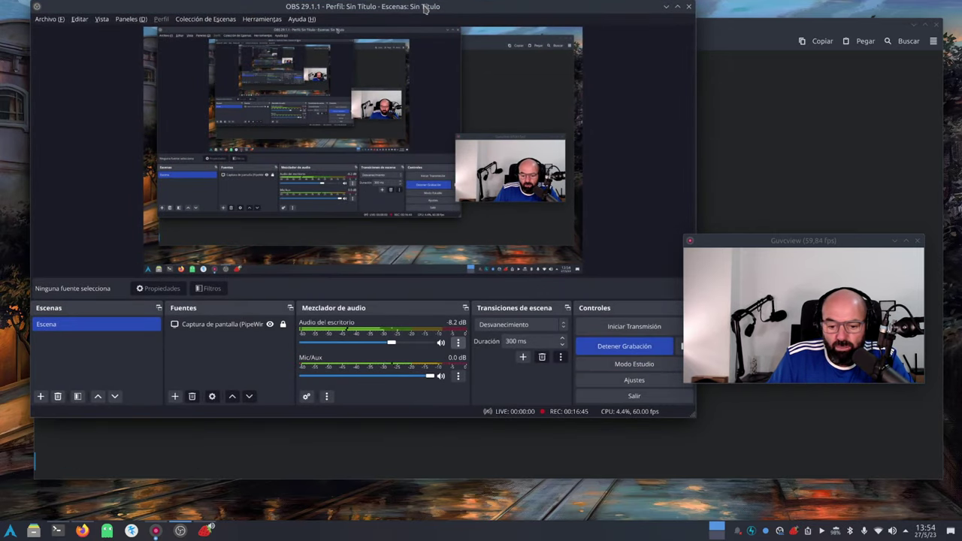
{"action": "left_click", "coordinate": [666, 6]}
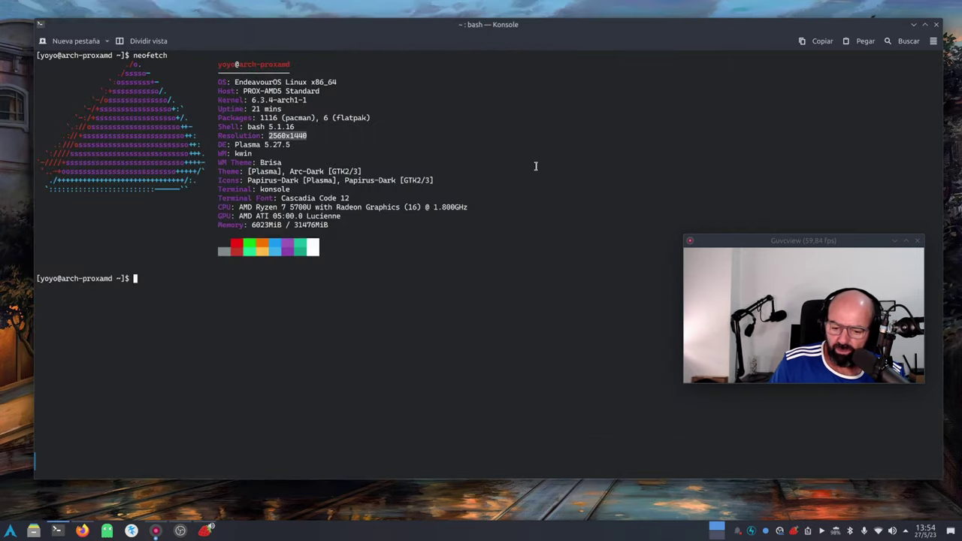
- Open the display configuration page in Plasma's system preferences and move Guvcview clear of the resolution and scale settings
{"action": "left_click", "coordinate": [11, 531]}
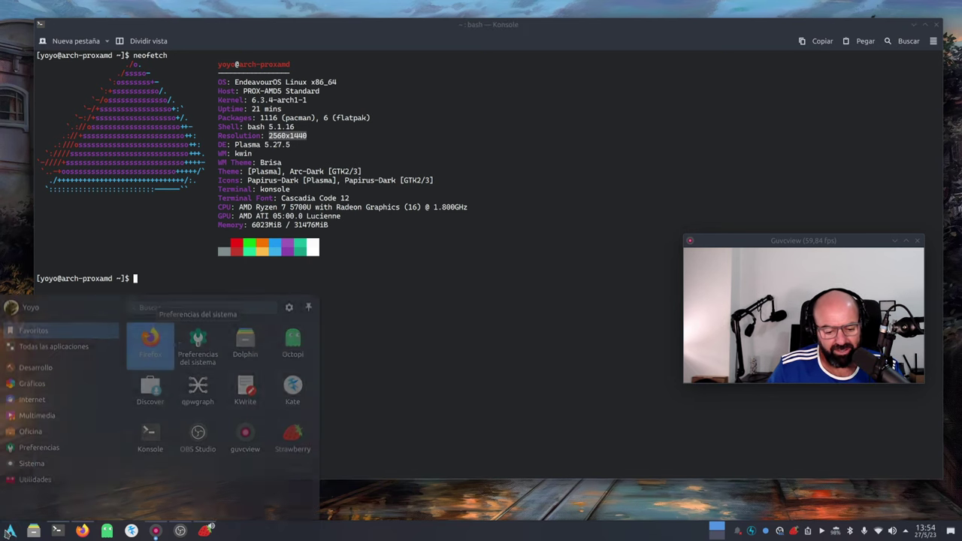
{"action": "left_click", "coordinate": [199, 320]}
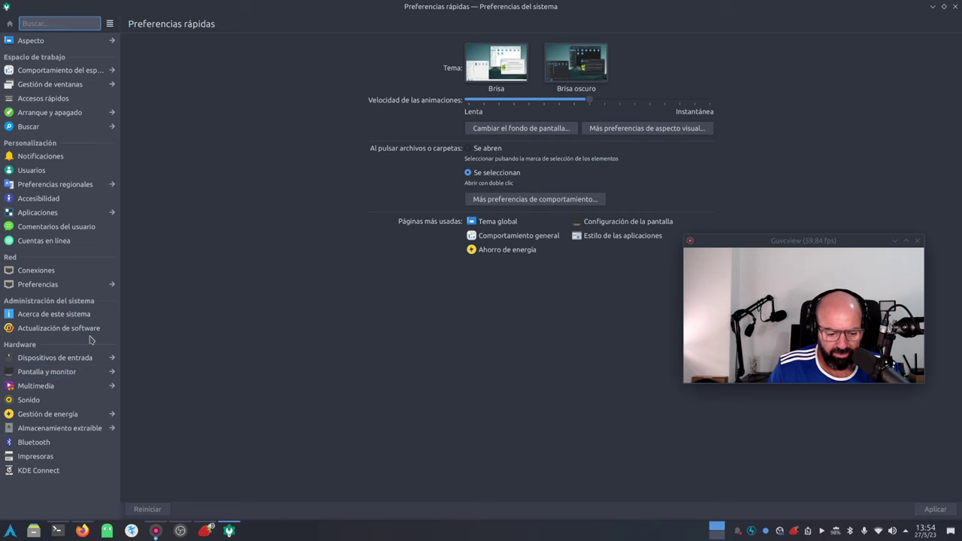
{"action": "left_click", "coordinate": [78, 373]}
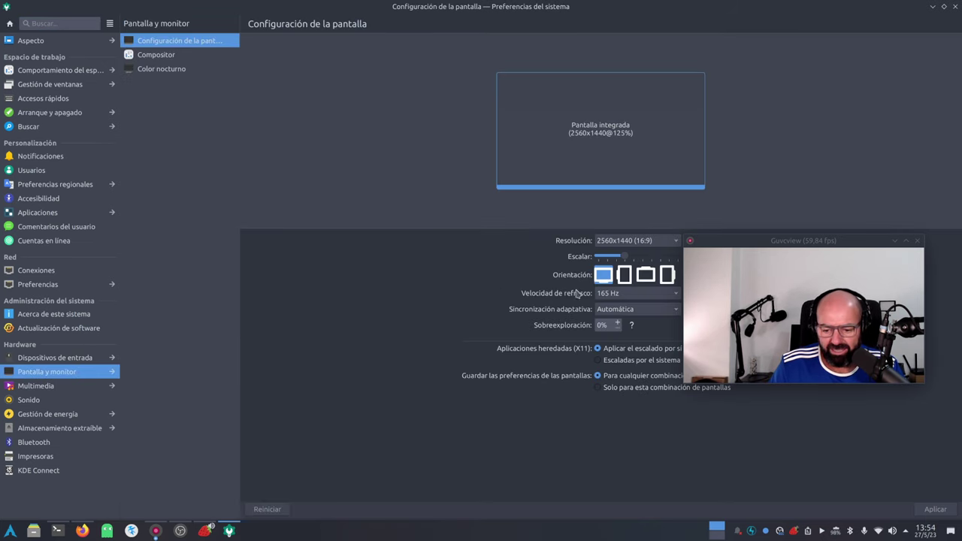
{"action": "left_click_drag", "start_coordinate": [759, 241], "coordinate": [797, 73]}
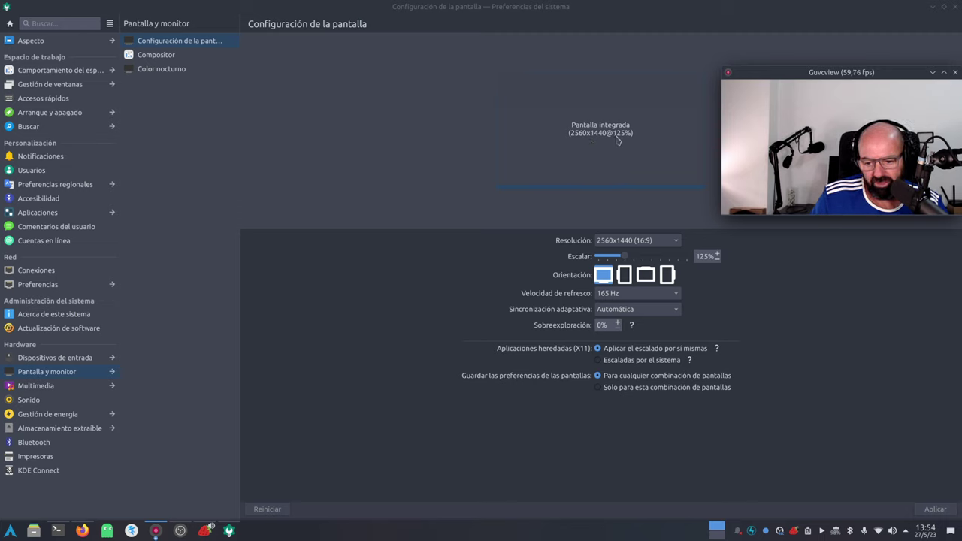
{"action": "left_click_drag", "start_coordinate": [826, 79], "coordinate": [790, 361]}
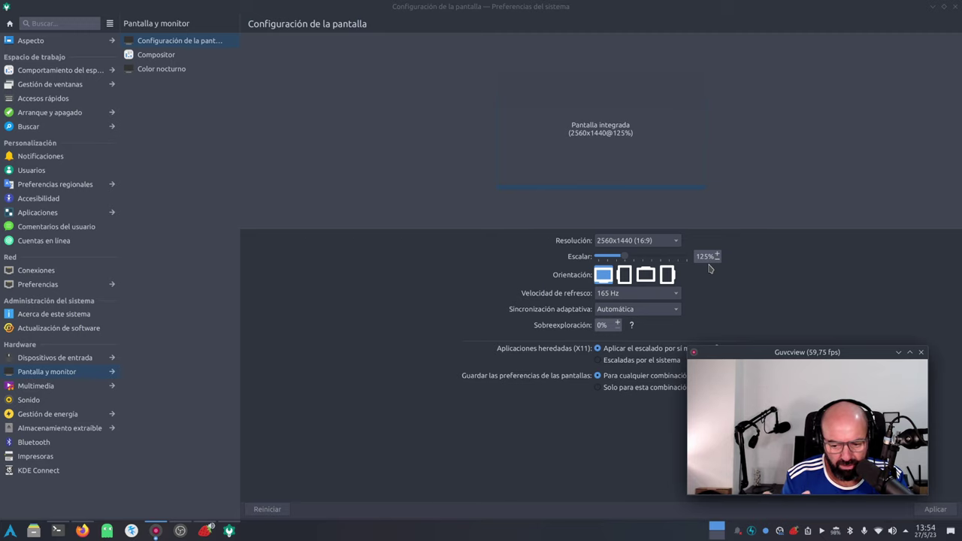
- Bring up the Strawberry music player, adjust its playback volume slightly and minimize it
{"action": "left_click", "coordinate": [204, 531]}
{"action": "scroll", "coordinate": [638, 410], "scroll_direction": "down", "scroll_amount": 2}
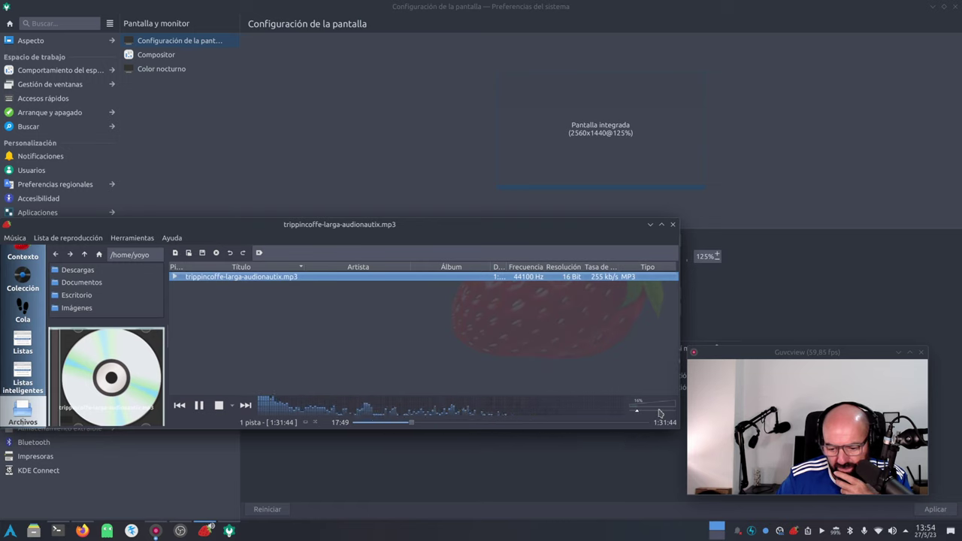
{"action": "scroll", "coordinate": [659, 413], "scroll_direction": "up", "scroll_amount": 1}
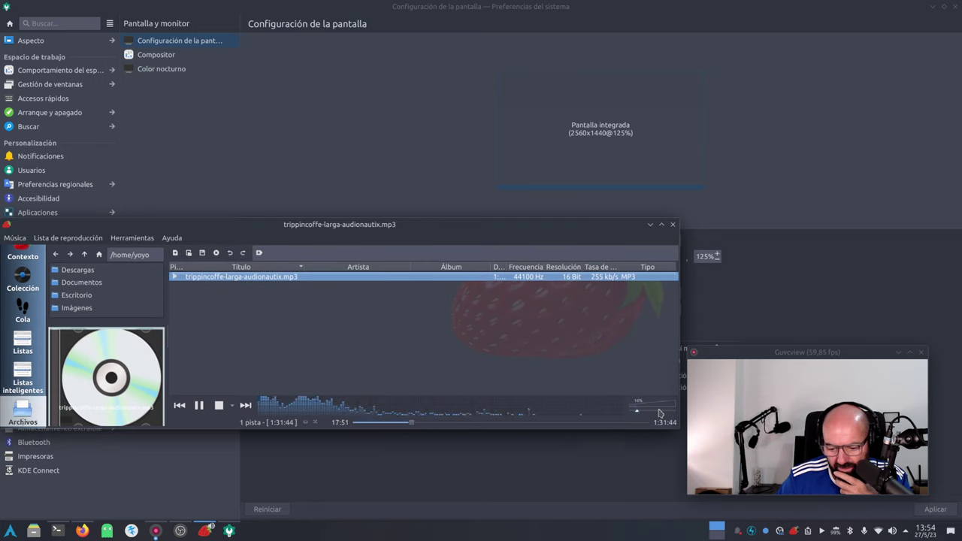
{"action": "left_click", "coordinate": [651, 225]}
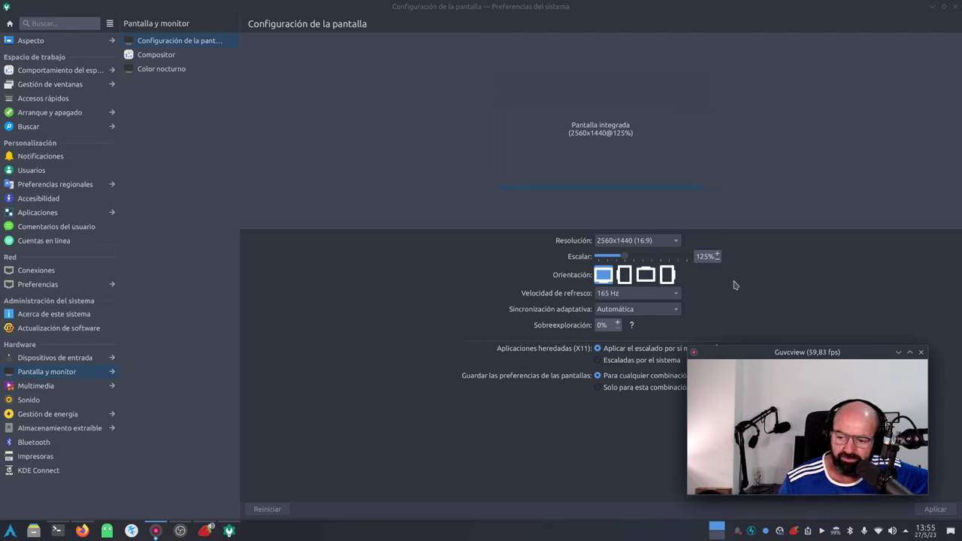
- Put away the system preferences, review the audio and video settings in OBS, then close them and minimize OBS
{"action": "left_click", "coordinate": [933, 9]}
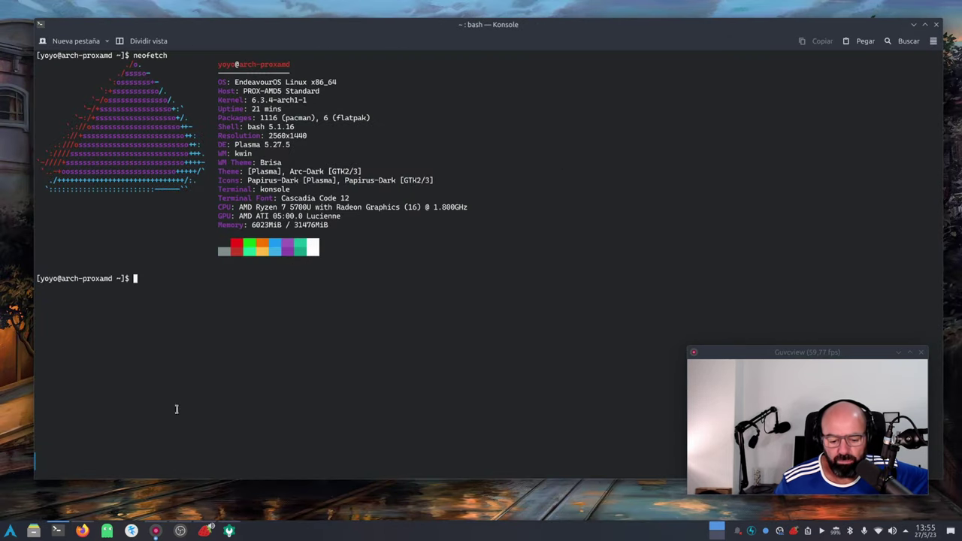
{"action": "left_click", "coordinate": [180, 531]}
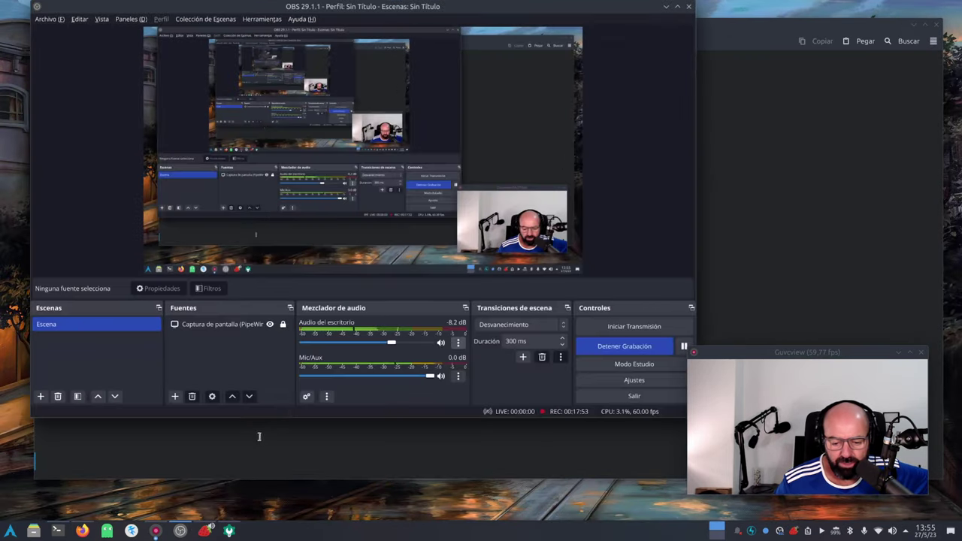
{"action": "left_click", "coordinate": [634, 381]}
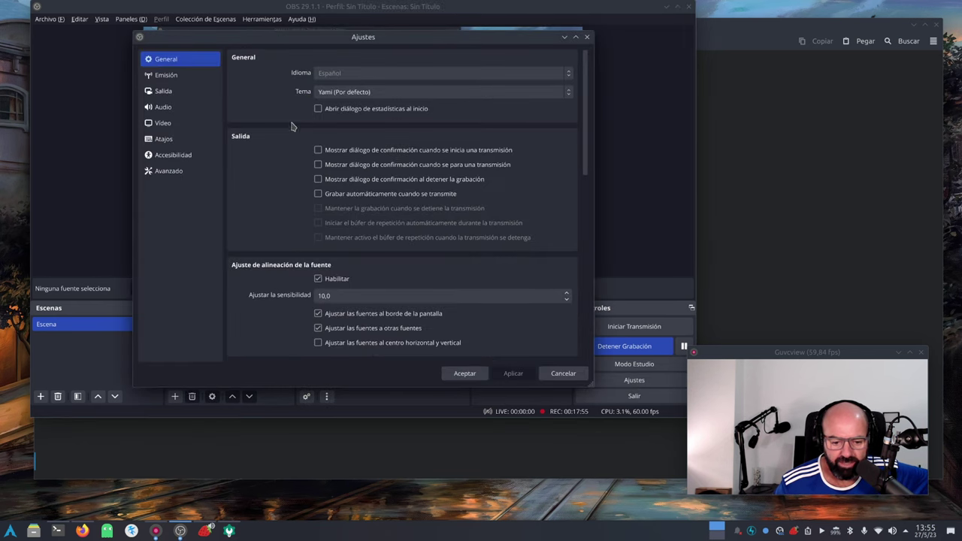
{"action": "left_click", "coordinate": [188, 108]}
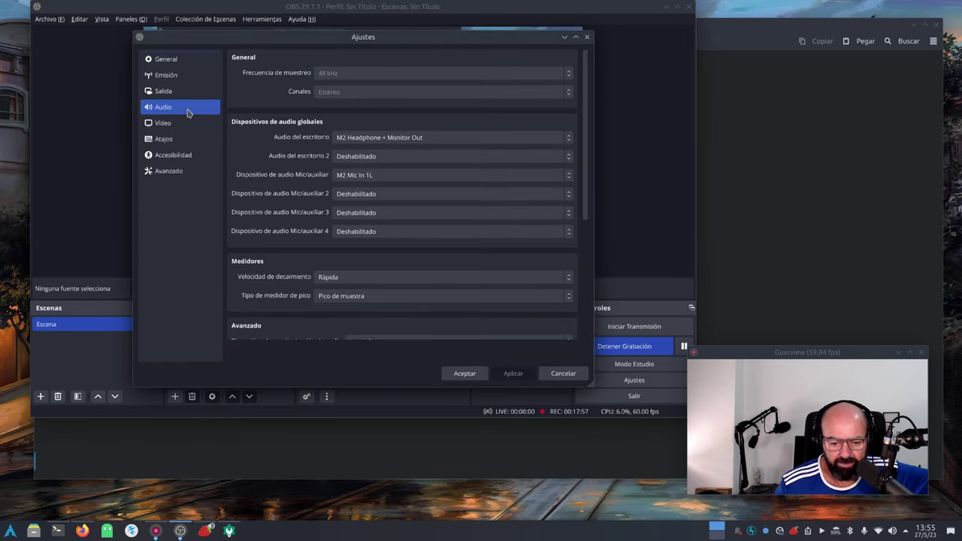
{"action": "left_click", "coordinate": [185, 124]}
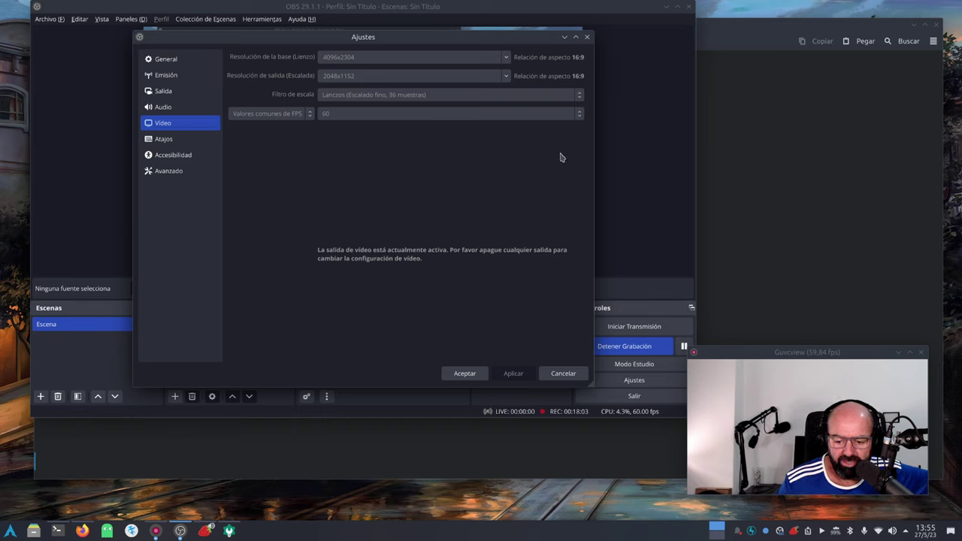
{"action": "left_click", "coordinate": [465, 374]}
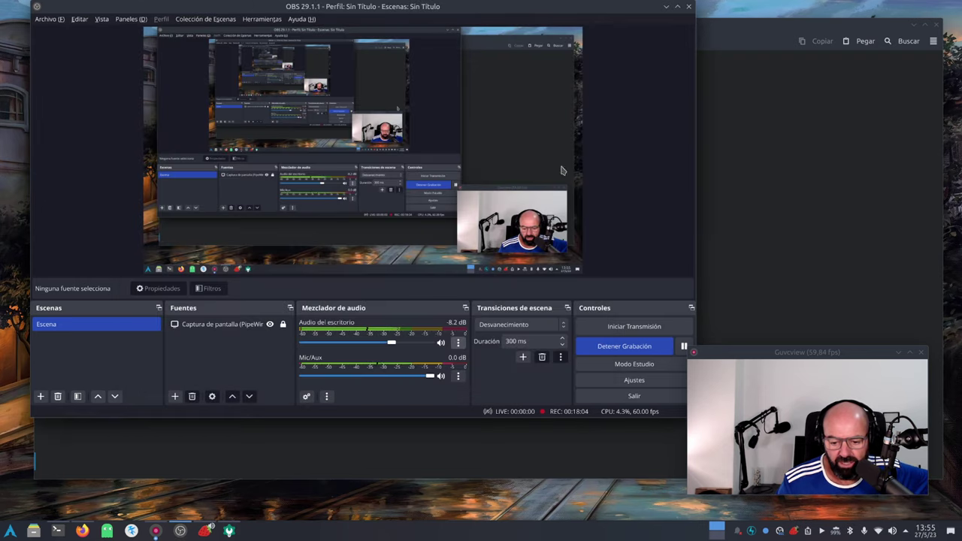
{"action": "left_click", "coordinate": [666, 8]}
- Run inxi -G in Konsole to list the graphics information
{"action": "type", "text": "i"}
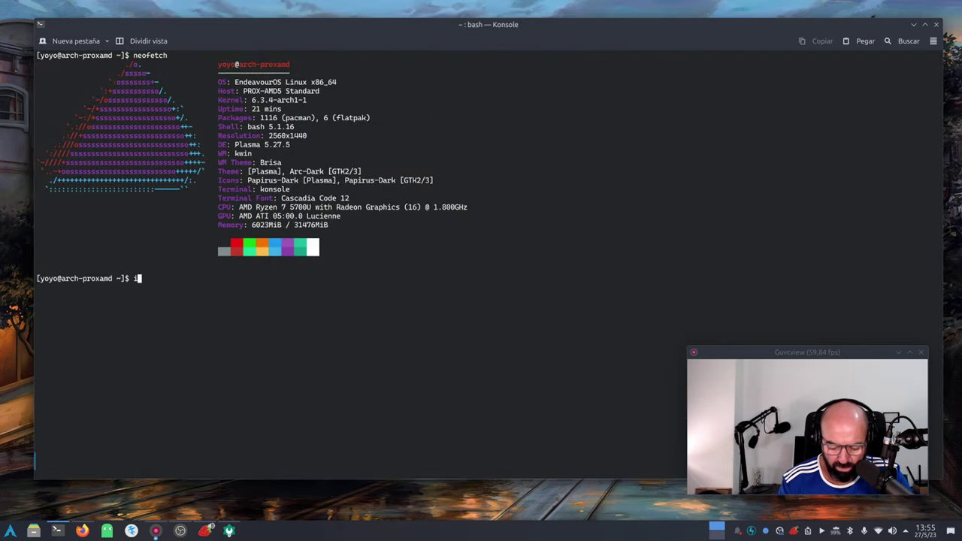
{"action": "type", "text": "nxi -"}
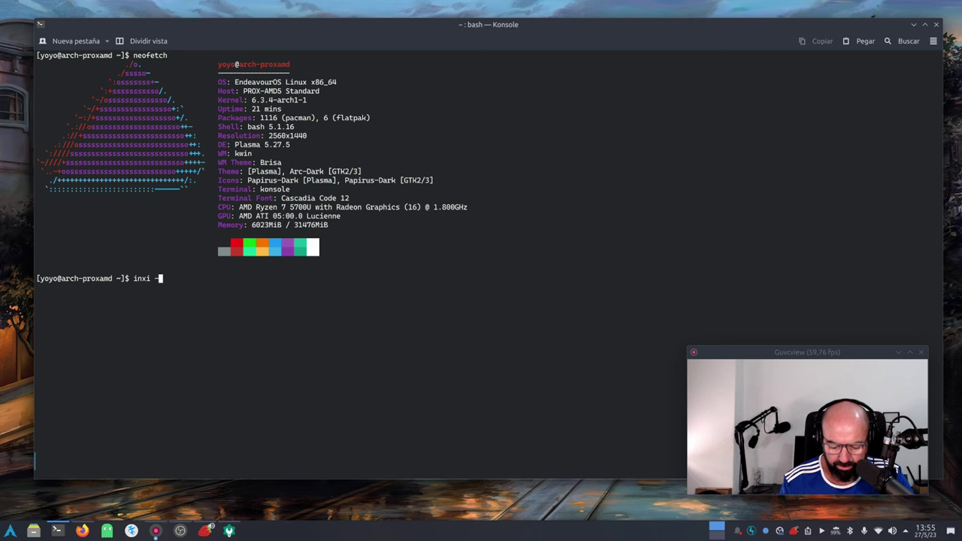
{"action": "type", "text": "G"}
{"action": "key", "text": "Return"}
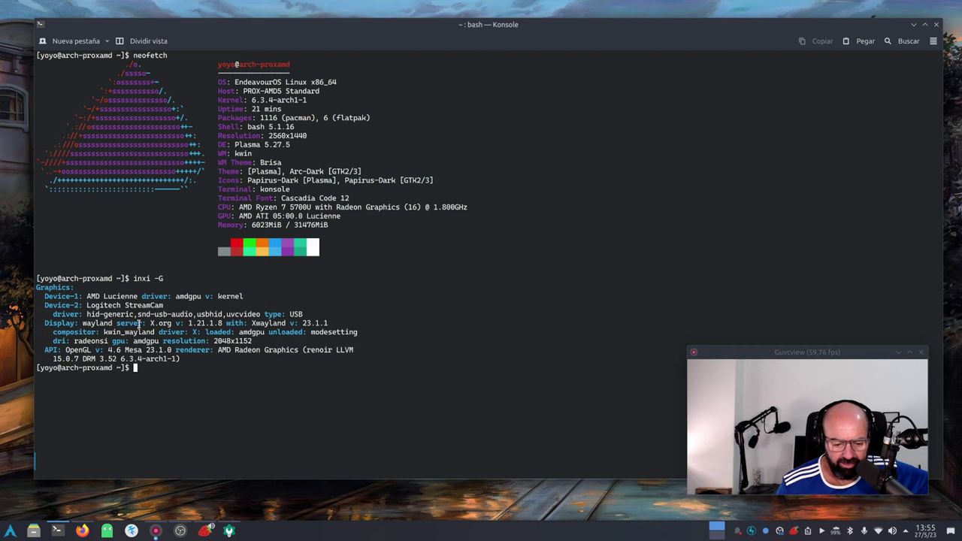
- Reposition the Konsole and Guvcview windows and highlight the resolution entry in the inxi output
{"action": "left_click_drag", "start_coordinate": [492, 35], "coordinate": [479, 27]}
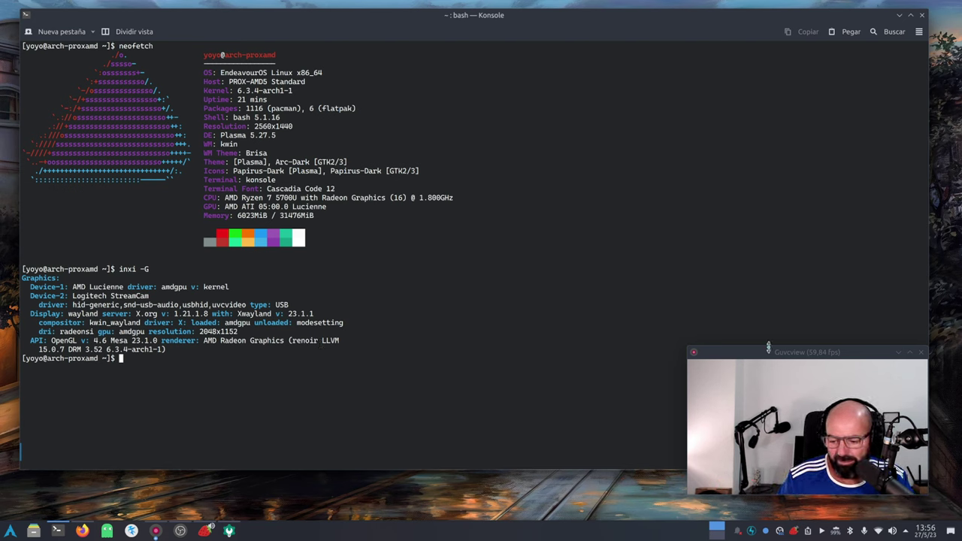
{"action": "left_click_drag", "start_coordinate": [769, 351], "coordinate": [739, 211]}
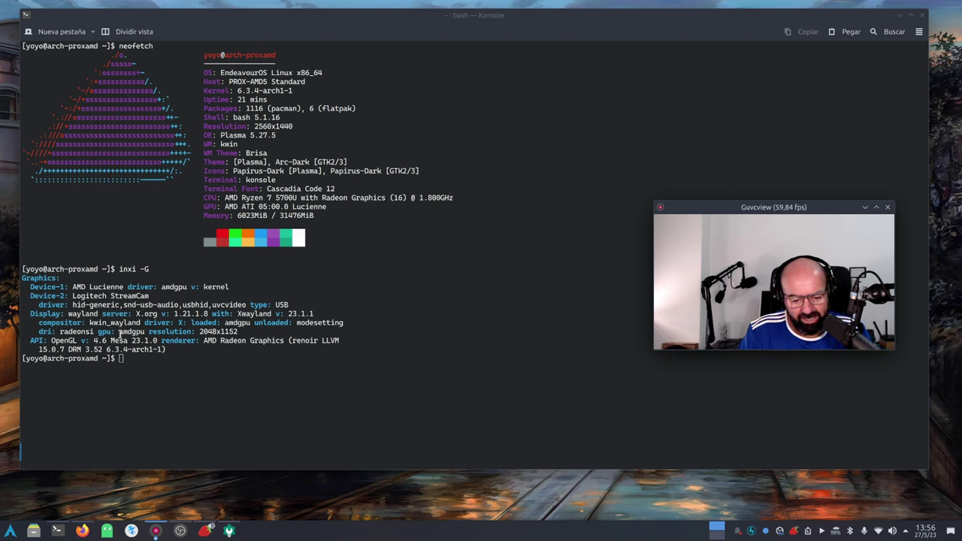
{"action": "left_click_drag", "start_coordinate": [150, 332], "coordinate": [245, 332]}
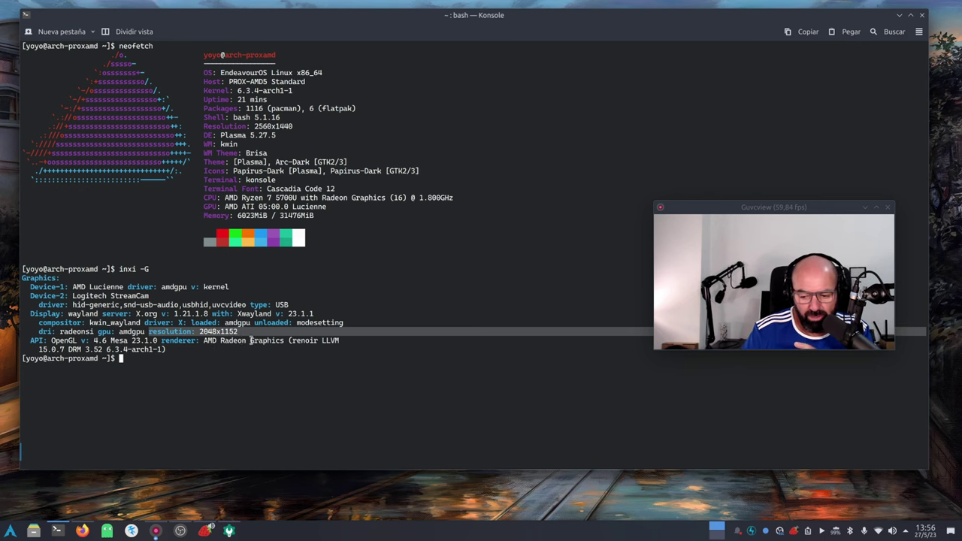
- Maximize the Konsole window, highlight the resolution values in the neofetch and inxi outputs in turn, then minimize it
{"action": "left_click", "coordinate": [900, 15]}
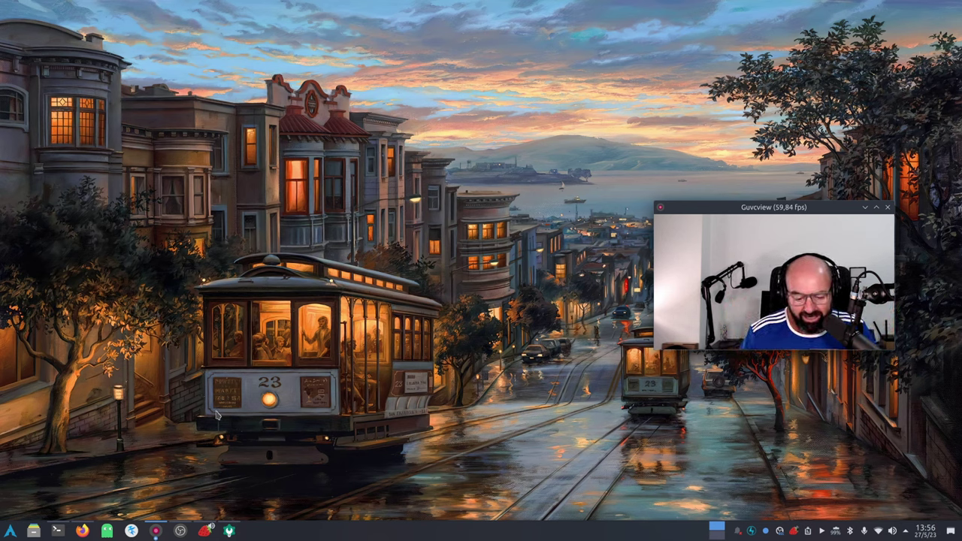
{"action": "left_click", "coordinate": [57, 531]}
{"action": "left_click", "coordinate": [259, 368]}
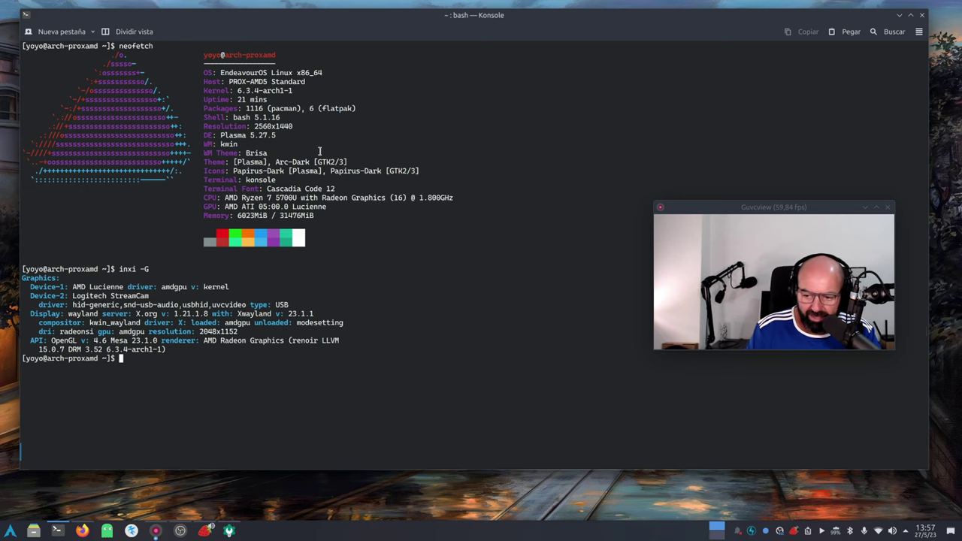
{"action": "left_click", "coordinate": [910, 15]}
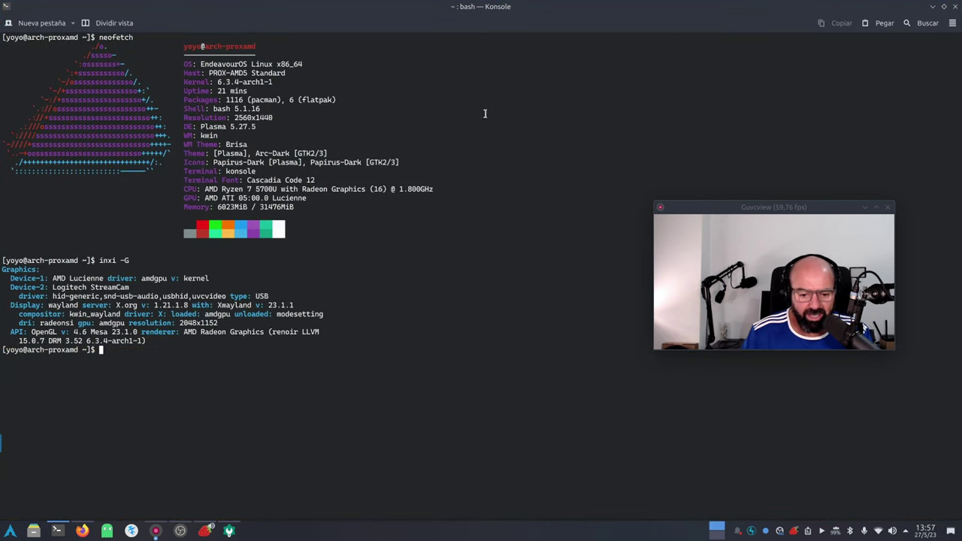
{"action": "left_click_drag", "start_coordinate": [234, 118], "coordinate": [282, 120]}
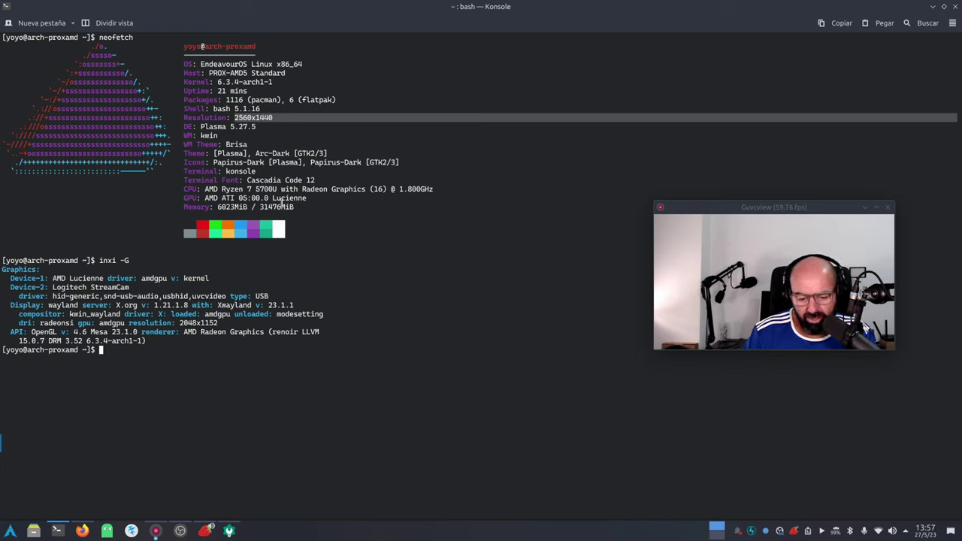
{"action": "left_click", "coordinate": [265, 346]}
{"action": "left_click_drag", "start_coordinate": [180, 324], "coordinate": [223, 323]}
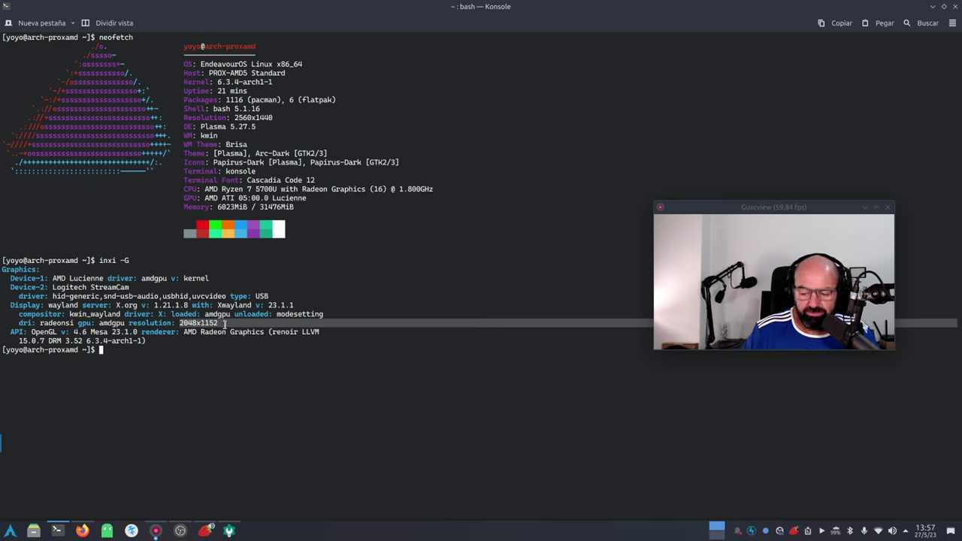
{"action": "left_click", "coordinate": [671, 124]}
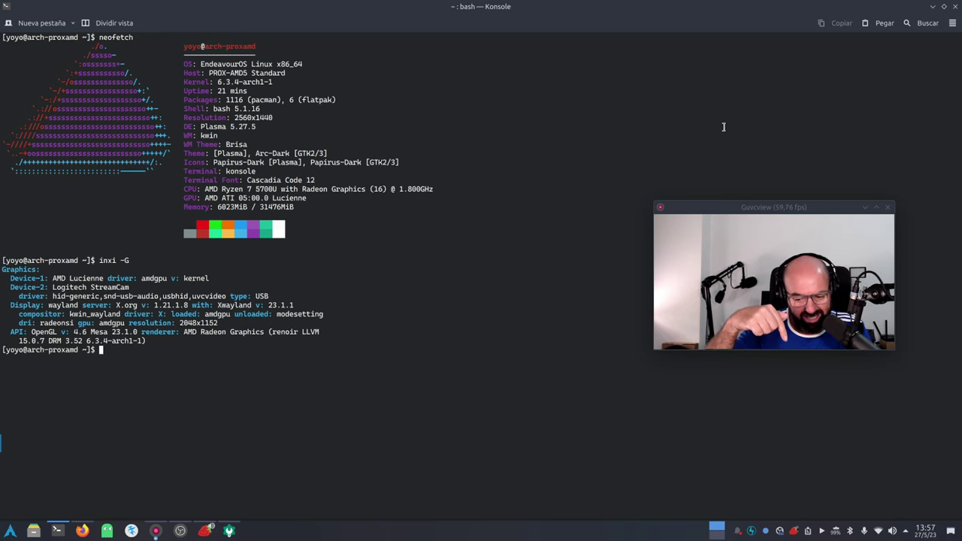
{"action": "left_click", "coordinate": [932, 6]}
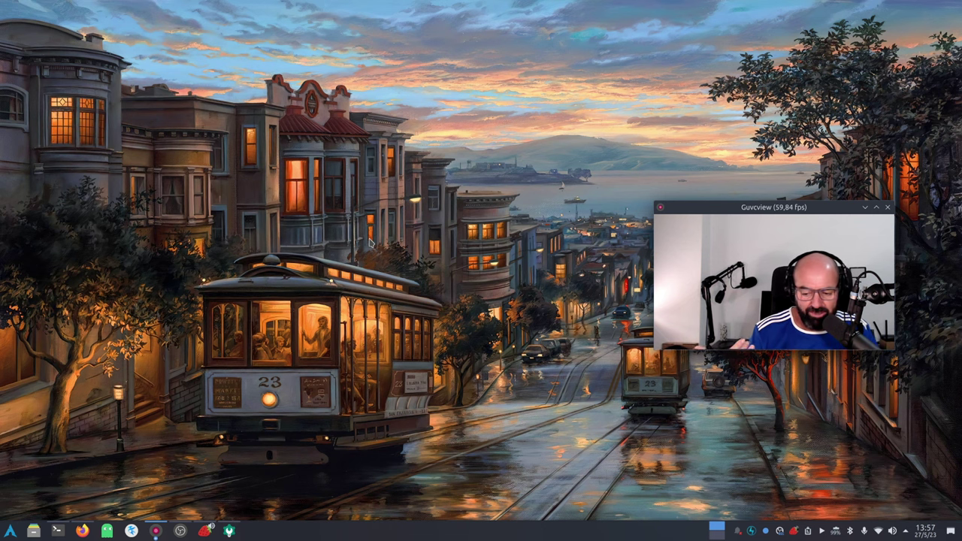
- Switch to Firefox and look through the Amazon results for "base soporte portatil"
{"action": "left_click", "coordinate": [81, 531]}
{"action": "left_click", "coordinate": [263, 24]}
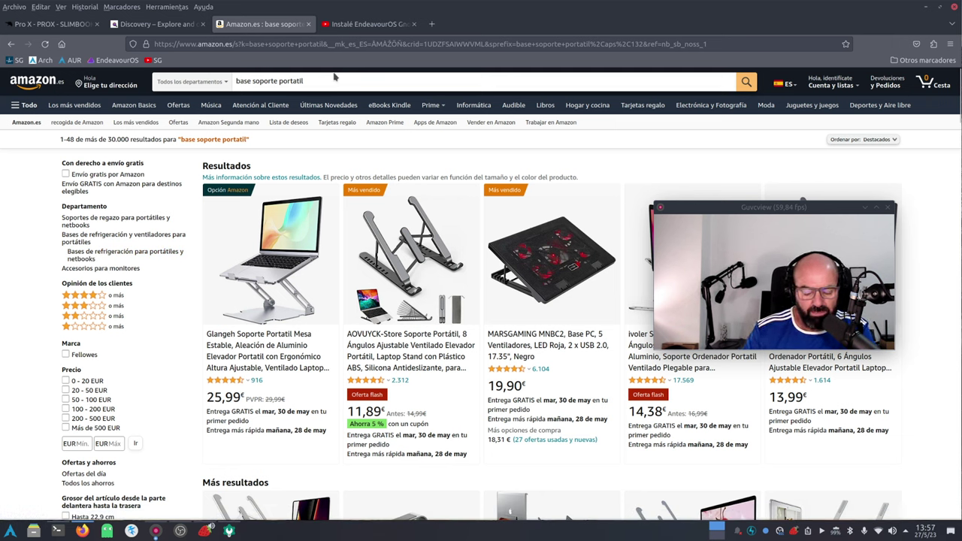
{"action": "scroll", "coordinate": [269, 322], "scroll_direction": "down", "scroll_amount": 10}
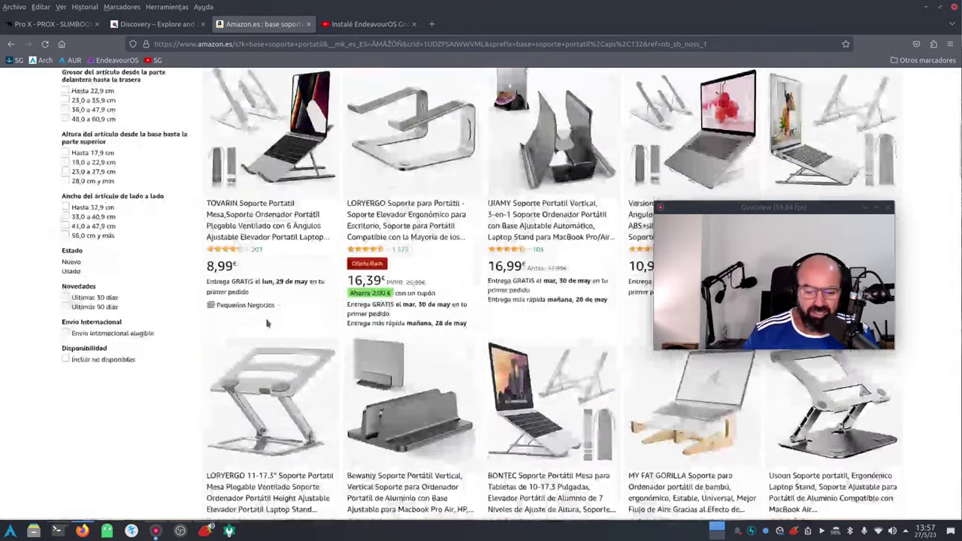
{"action": "scroll", "coordinate": [269, 321], "scroll_direction": "down", "scroll_amount": 2}
{"action": "scroll", "coordinate": [391, 310], "scroll_direction": "up", "scroll_amount": 12}
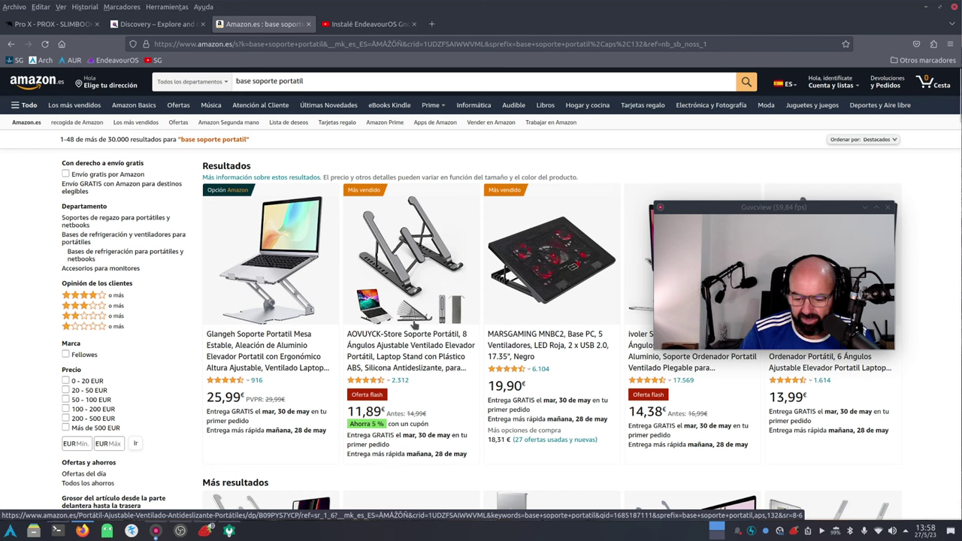
{"action": "scroll", "coordinate": [391, 316], "scroll_direction": "down", "scroll_amount": 3}
{"action": "scroll", "coordinate": [391, 316], "scroll_direction": "up", "scroll_amount": 3}
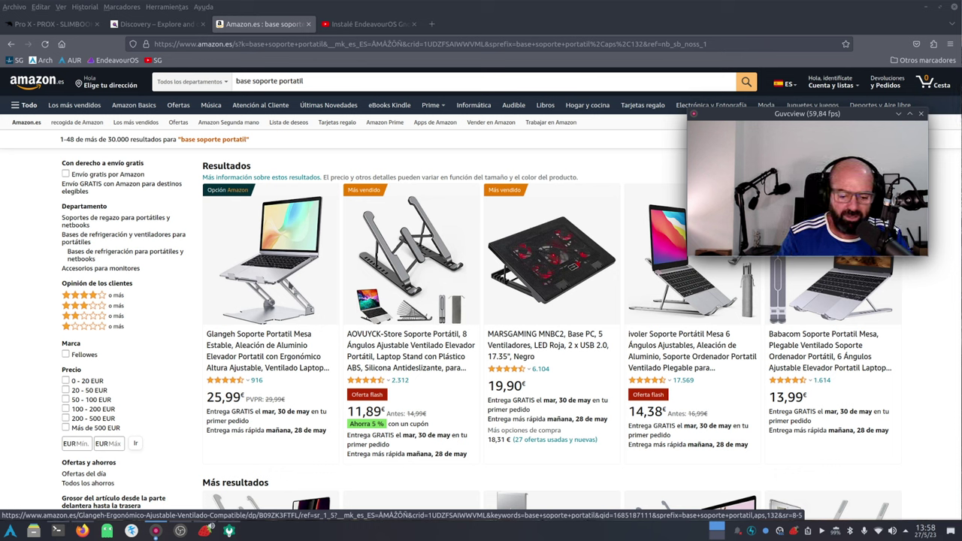
{"action": "scroll", "coordinate": [290, 290], "scroll_direction": "down", "scroll_amount": 3}
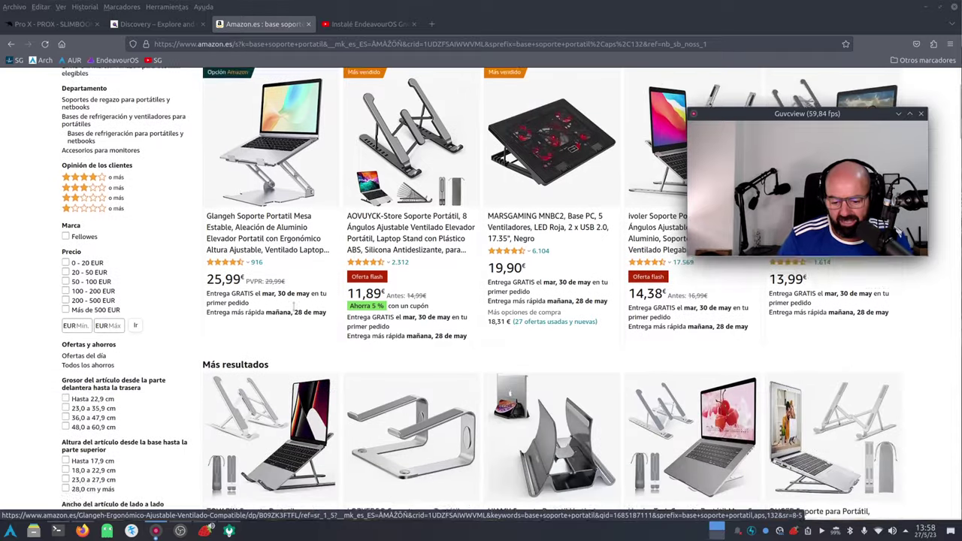
{"action": "scroll", "coordinate": [387, 298], "scroll_direction": "up", "scroll_amount": 3}
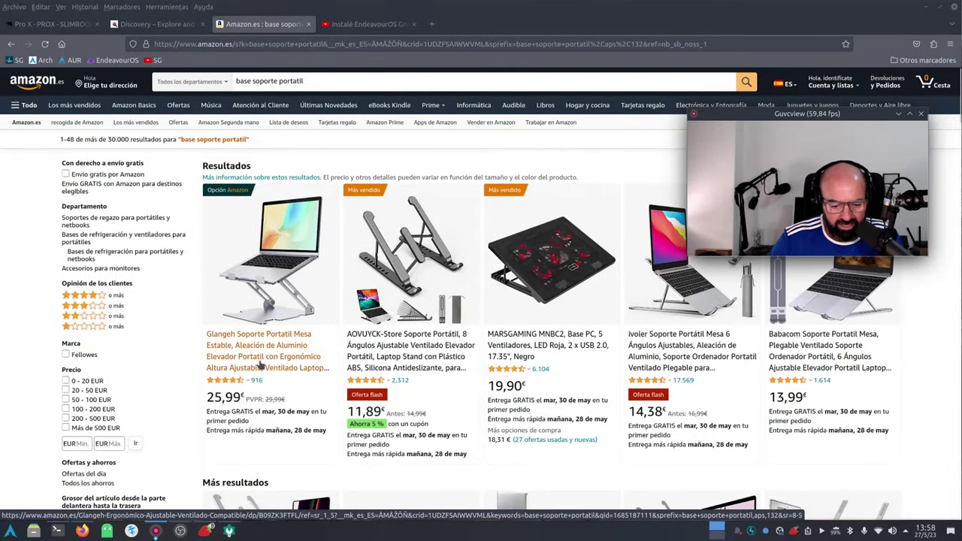
- Open the Glangeh laptop stand and look through its product description, brand section and customer reviews
{"action": "left_click", "coordinate": [284, 263]}
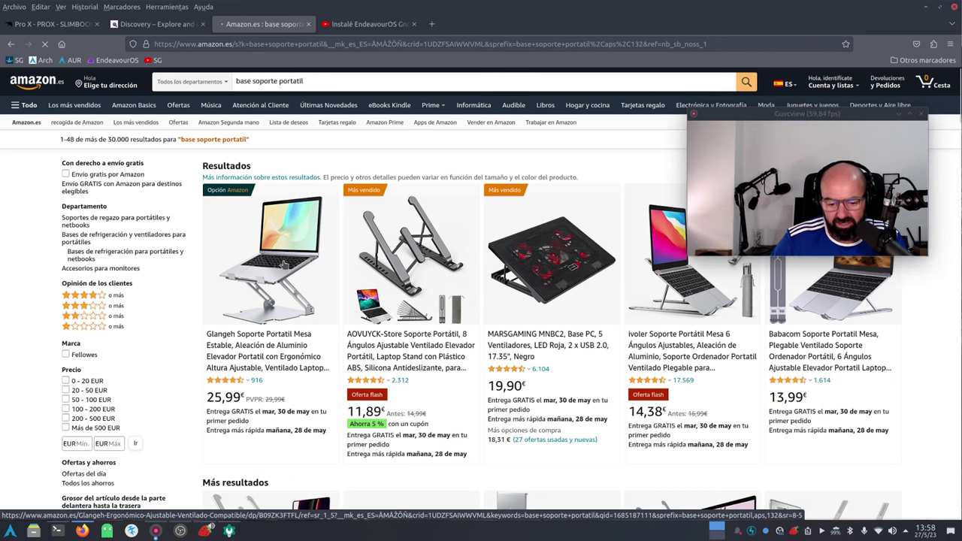
{"action": "scroll", "coordinate": [144, 266], "scroll_direction": "down", "scroll_amount": 15}
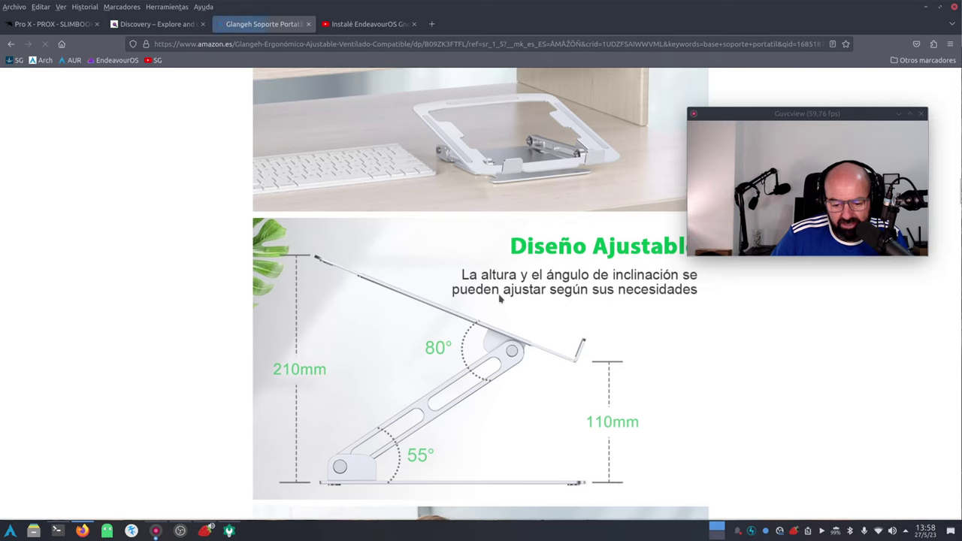
{"action": "scroll", "coordinate": [499, 299], "scroll_direction": "down", "scroll_amount": 3}
{"action": "scroll", "coordinate": [498, 299], "scroll_direction": "up", "scroll_amount": 10}
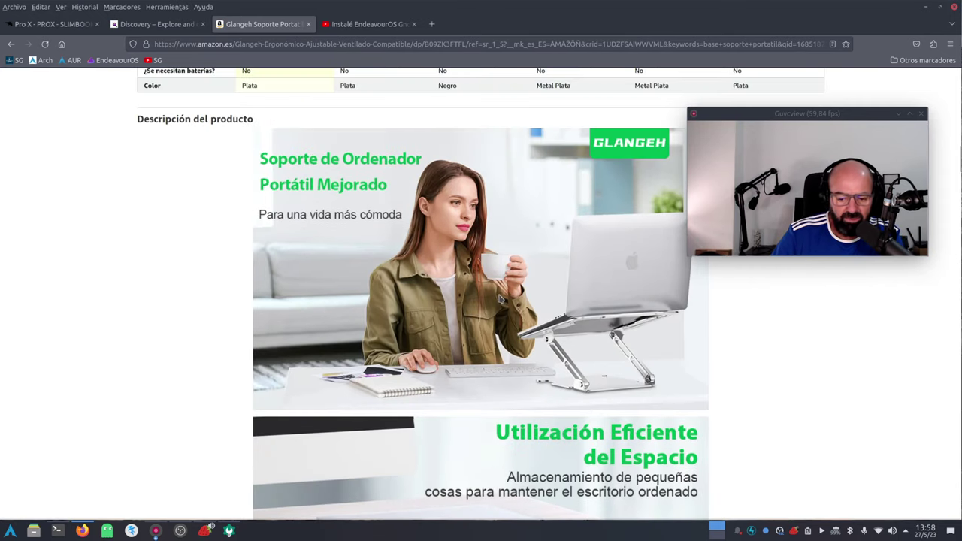
{"action": "scroll", "coordinate": [499, 298], "scroll_direction": "down", "scroll_amount": 12}
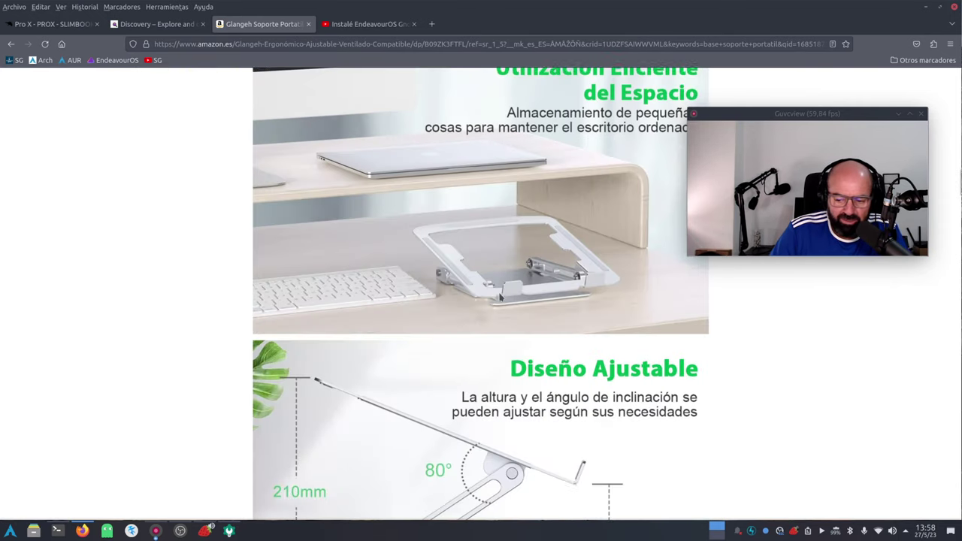
{"action": "scroll", "coordinate": [498, 295], "scroll_direction": "down", "scroll_amount": 5}
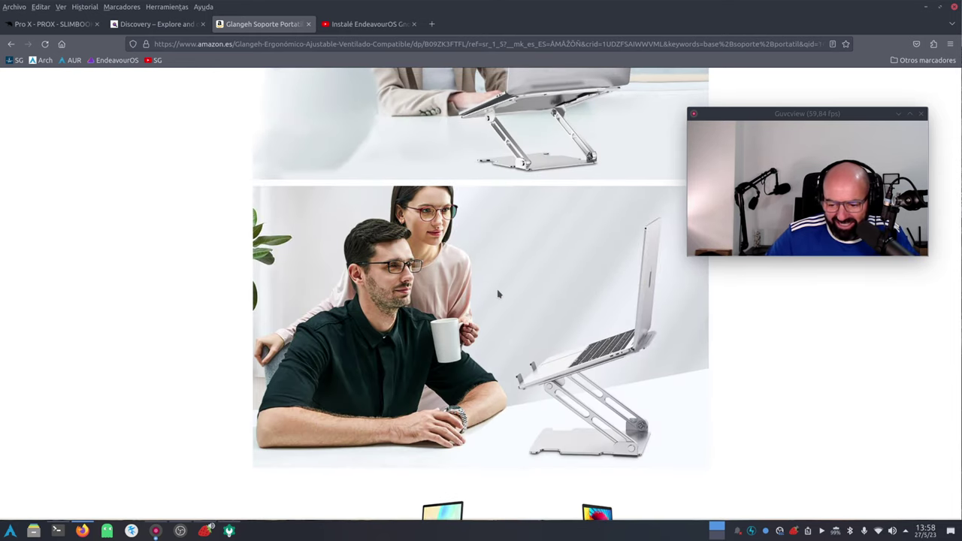
{"action": "scroll", "coordinate": [499, 295], "scroll_direction": "down", "scroll_amount": 20}
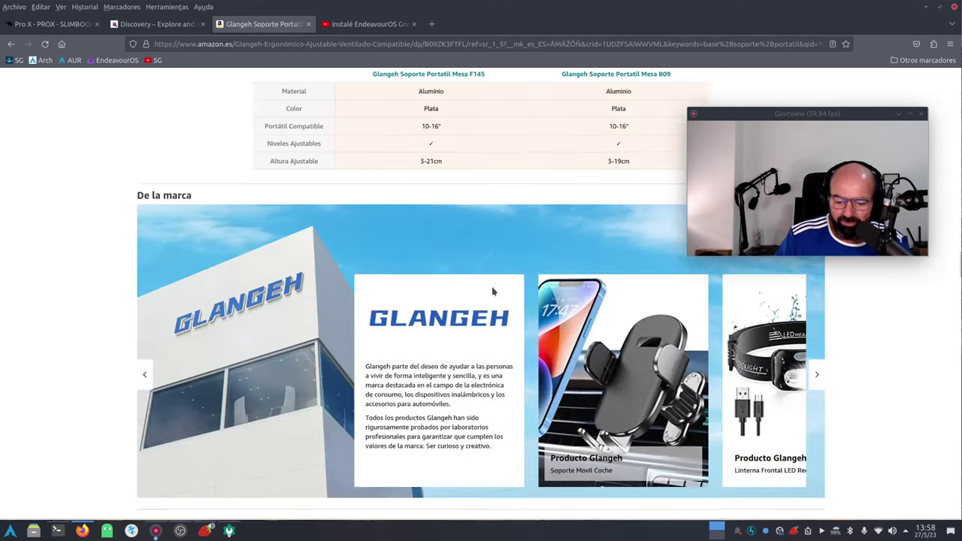
{"action": "scroll", "coordinate": [425, 312], "scroll_direction": "down", "scroll_amount": 10}
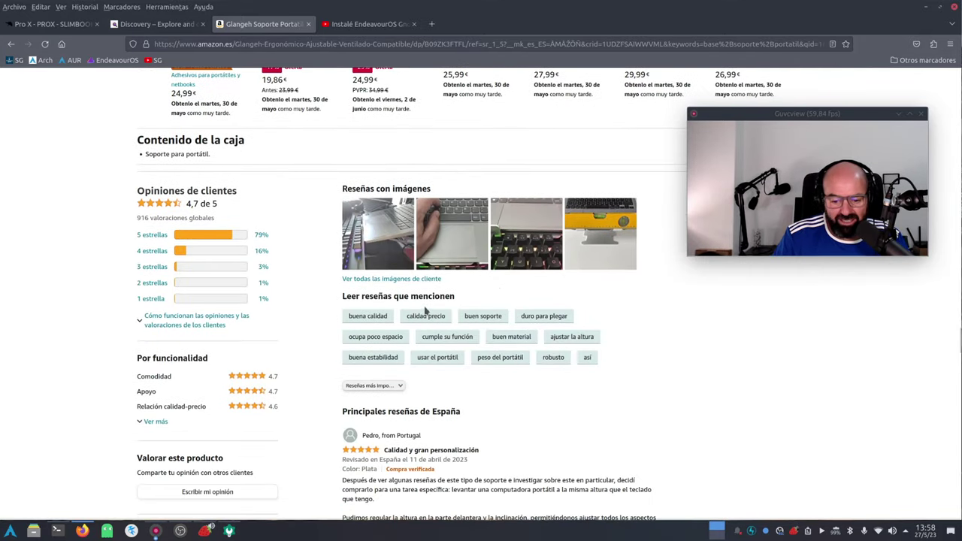
- Finish looking through the Glangeh stand's reviews and similar-item comparison, then return to the "base soporte portatil" results and browse them
{"action": "scroll", "coordinate": [476, 256], "scroll_direction": "down", "scroll_amount": 3}
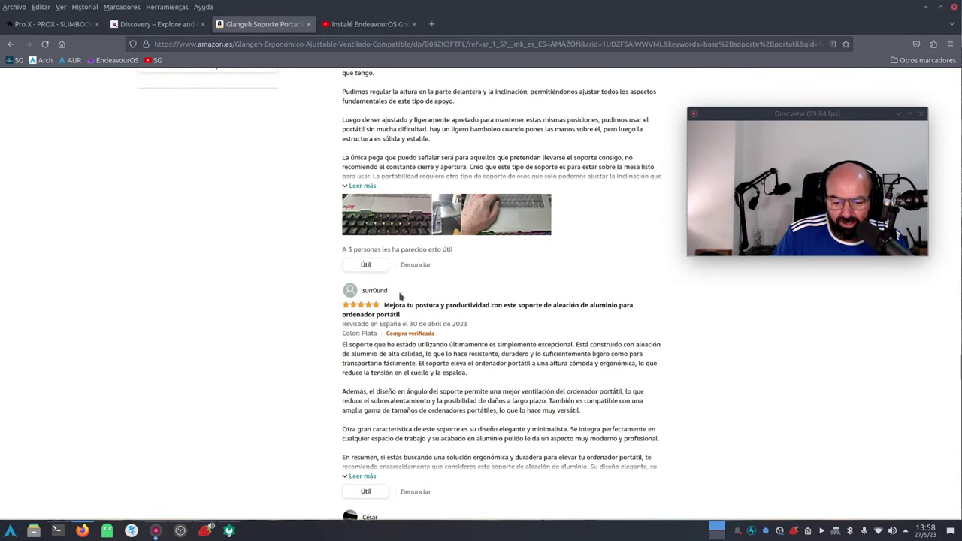
{"action": "scroll", "coordinate": [452, 279], "scroll_direction": "up", "scroll_amount": 15}
{"action": "scroll", "coordinate": [390, 298], "scroll_direction": "up", "scroll_amount": 20}
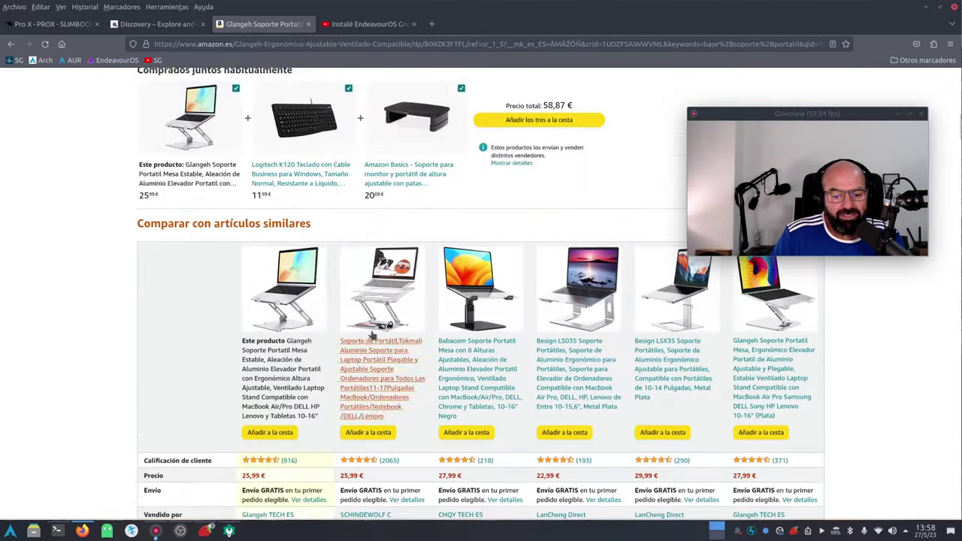
{"action": "key", "text": "alt+Left"}
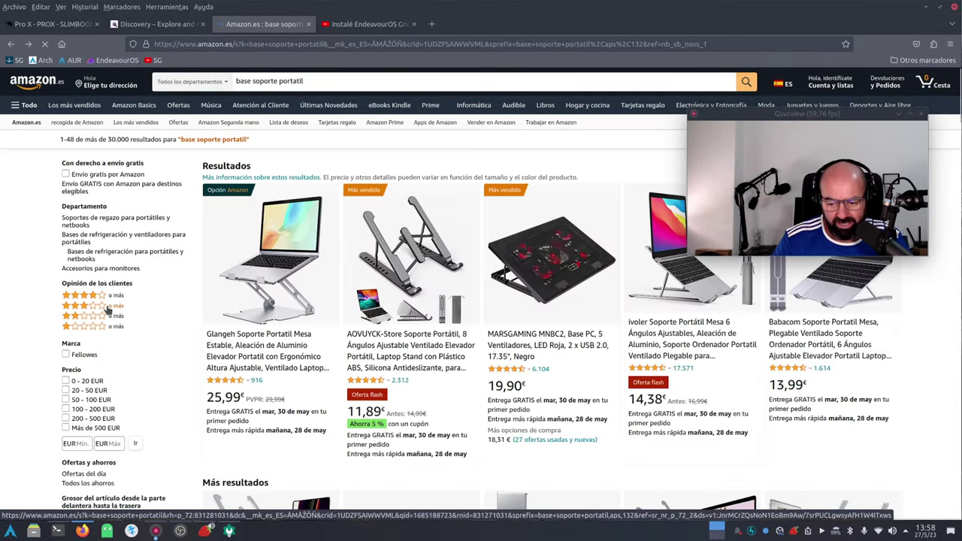
{"action": "scroll", "coordinate": [159, 325], "scroll_direction": "down", "scroll_amount": 3}
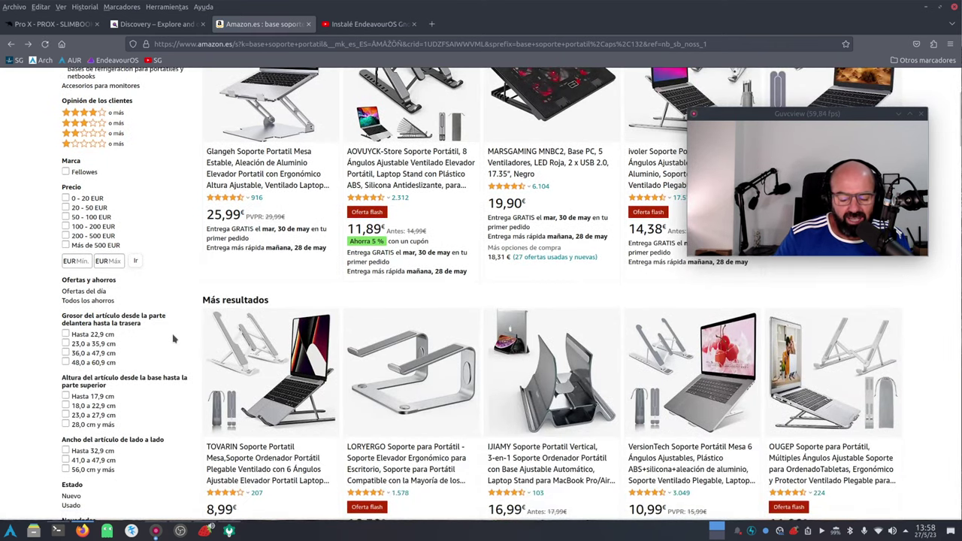
{"action": "scroll", "coordinate": [173, 339], "scroll_direction": "up", "scroll_amount": 3}
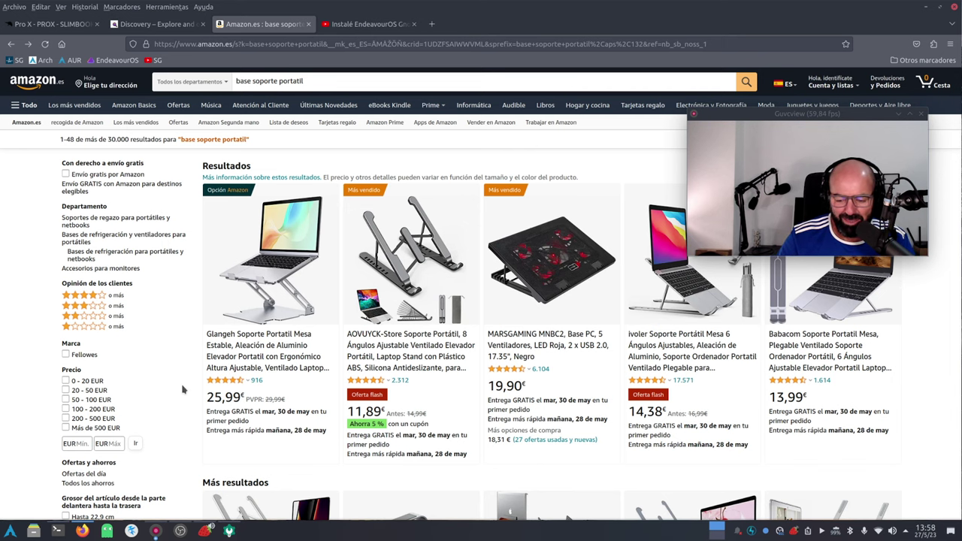
- Open the Glangeh laptop stand again and view its main photo and dimensions image enlarged
{"action": "left_click", "coordinate": [267, 274]}
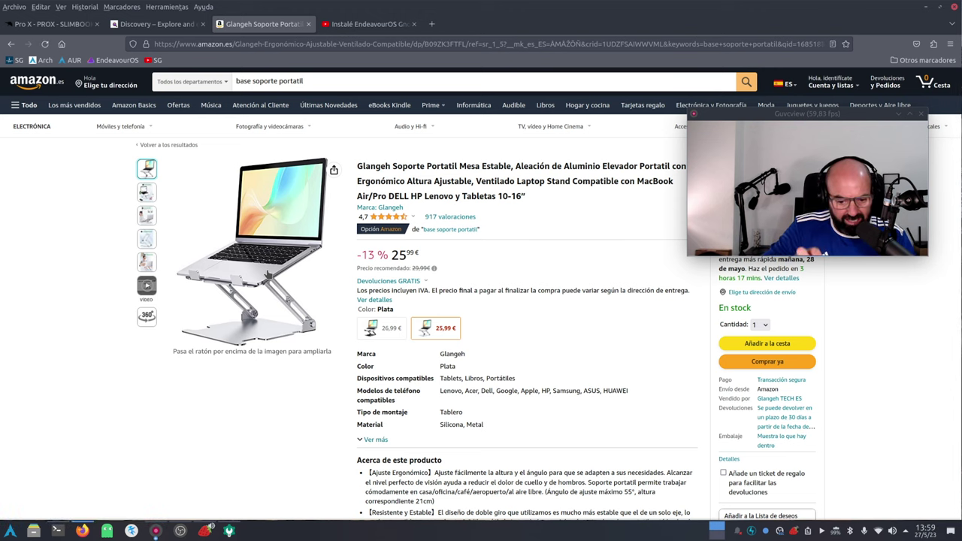
{"action": "mouse_move", "coordinate": [263, 242]}
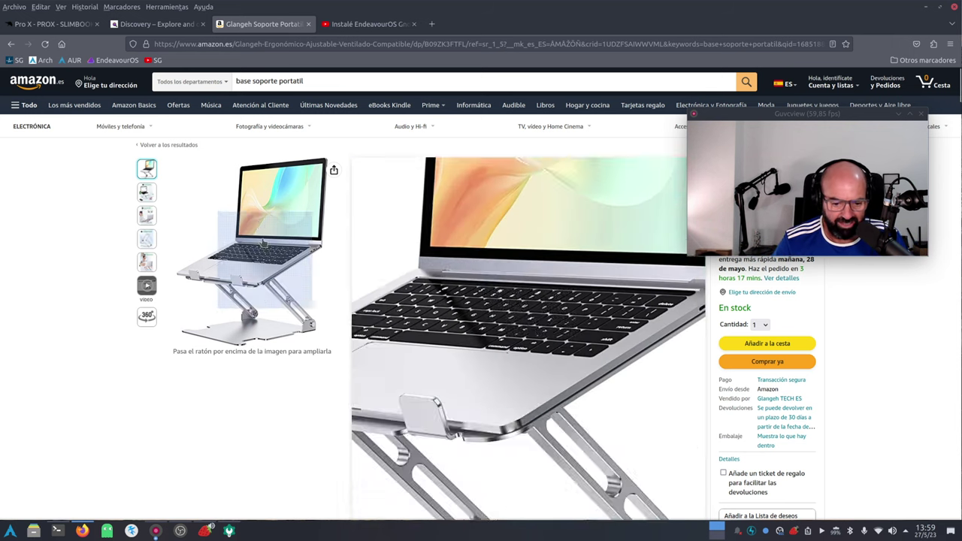
{"action": "mouse_move", "coordinate": [147, 239]}
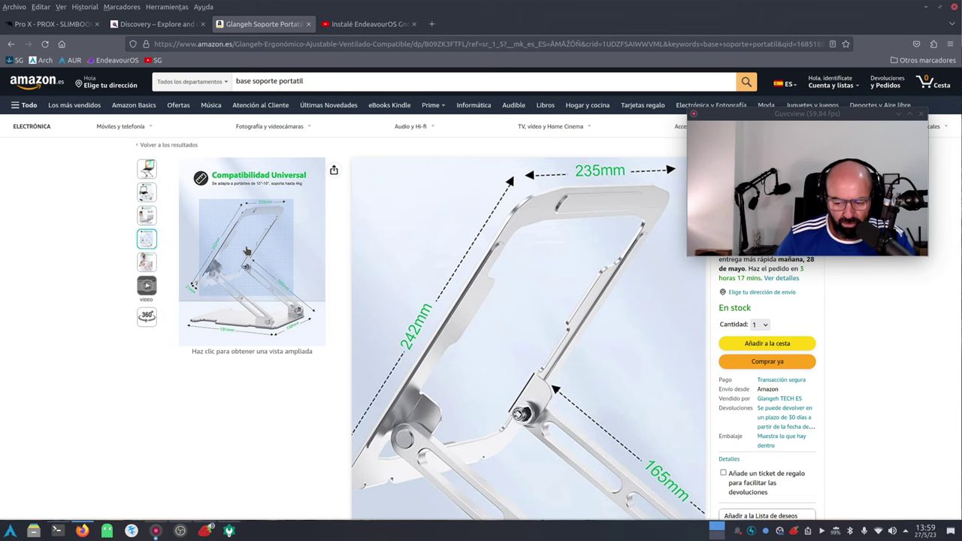
- Return to the Amazon results and look through the other laptop stands further down the page
{"action": "left_click", "coordinate": [10, 44]}
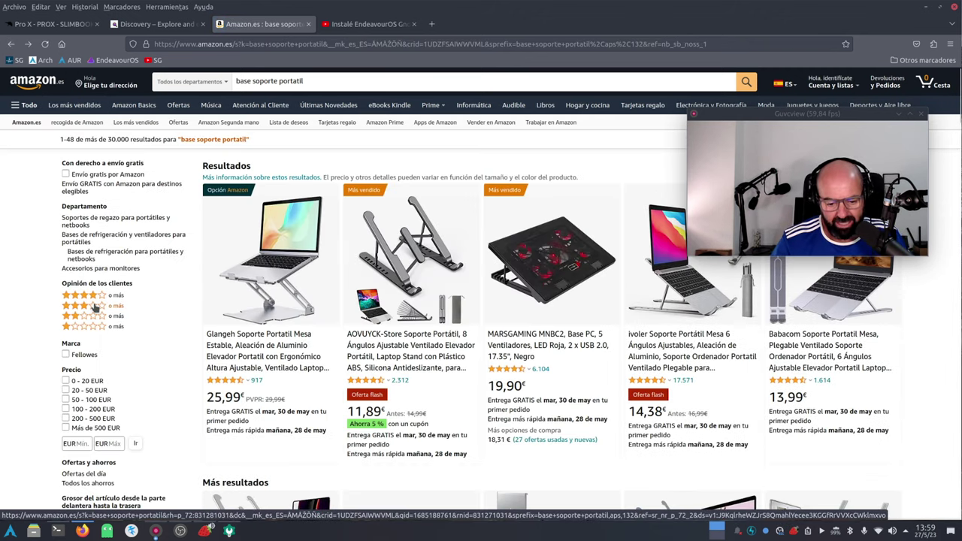
{"action": "scroll", "coordinate": [138, 298], "scroll_direction": "down", "scroll_amount": 15}
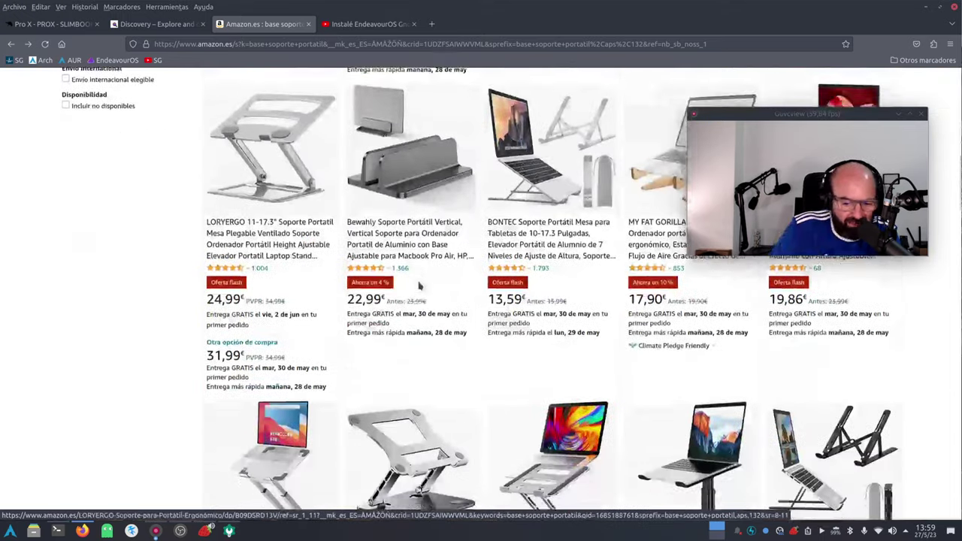
{"action": "scroll", "coordinate": [265, 257], "scroll_direction": "up", "scroll_amount": 15}
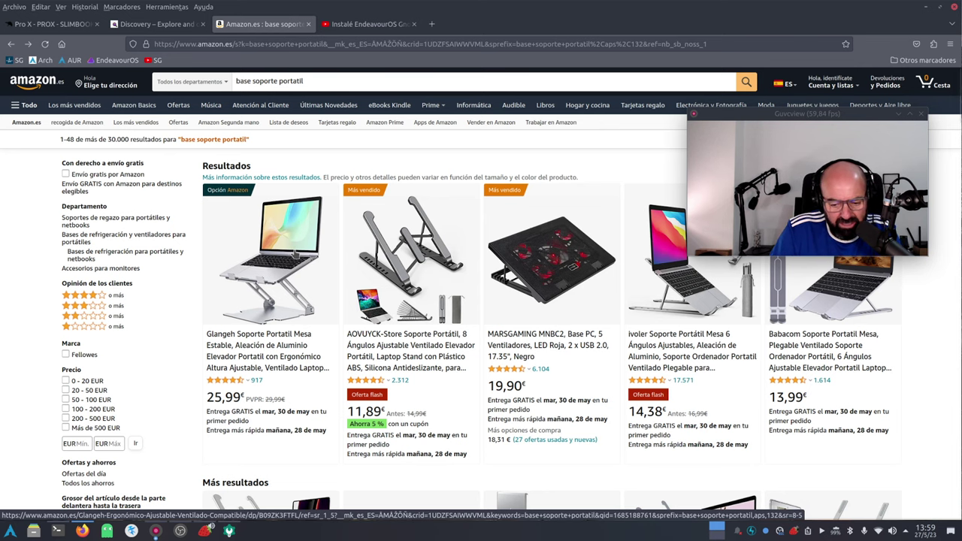
- Open the Glangeh stand from the results, switch it to the Negro colour variant, and minimize Firefox
{"action": "left_click", "coordinate": [285, 264]}
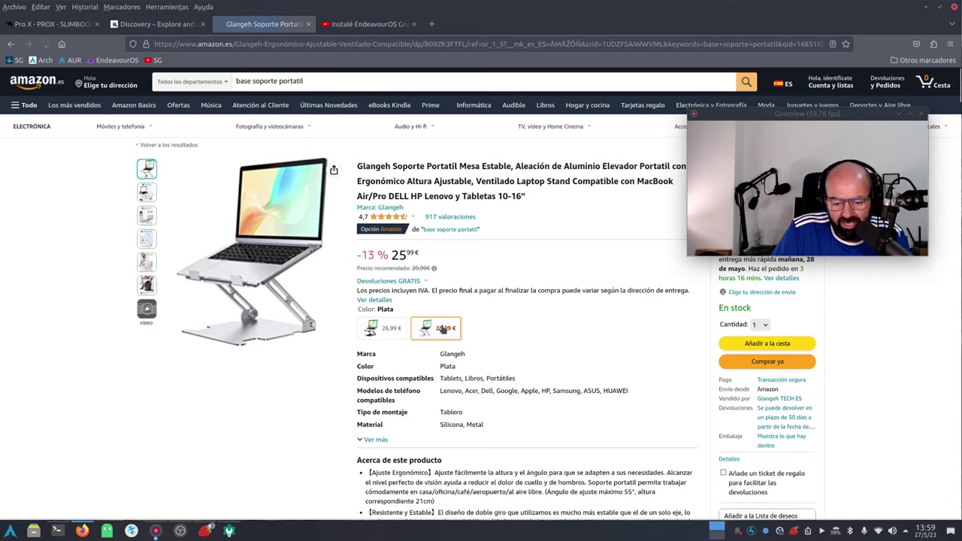
{"action": "left_click", "coordinate": [385, 328]}
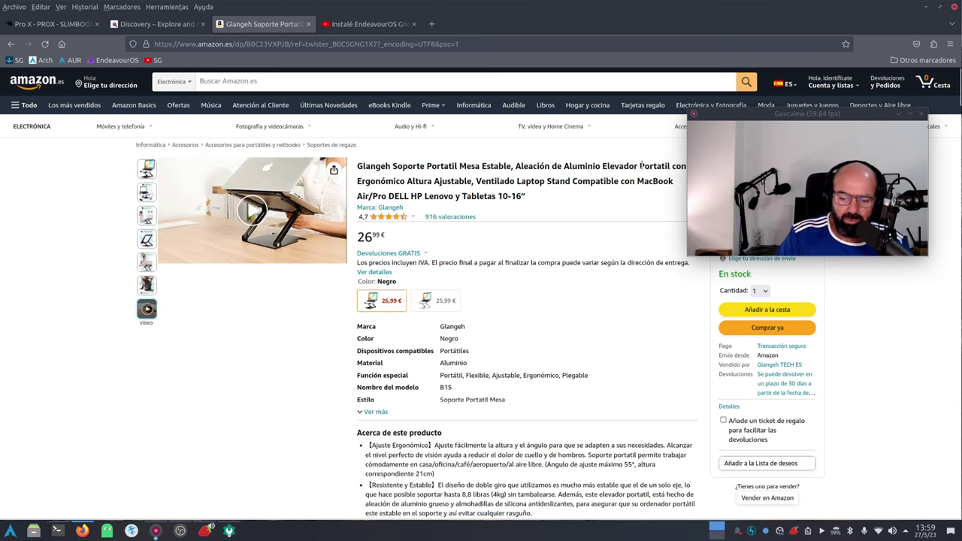
{"action": "left_click", "coordinate": [926, 7]}
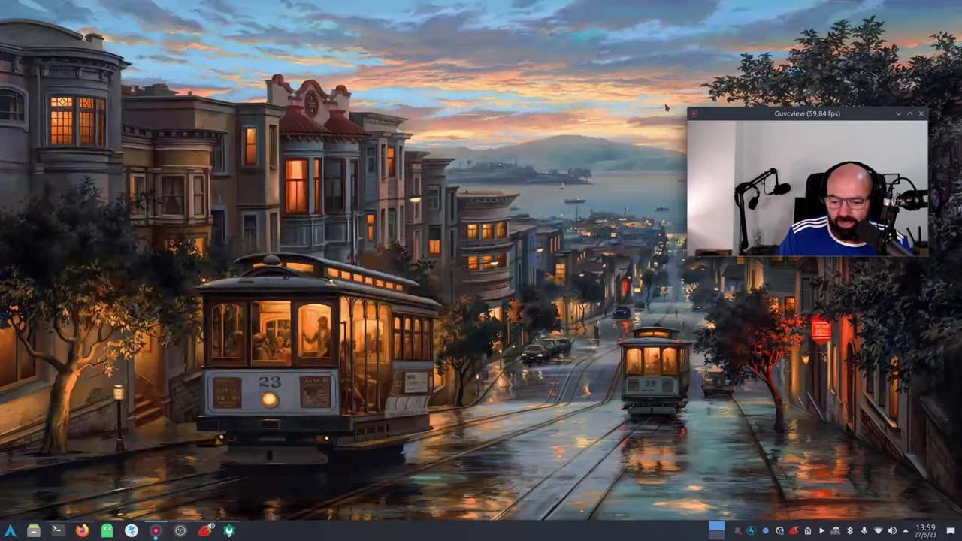
- Show the Konsole window and the Strawberry player in turn, minimizing each one again
{"action": "left_click", "coordinate": [58, 531]}
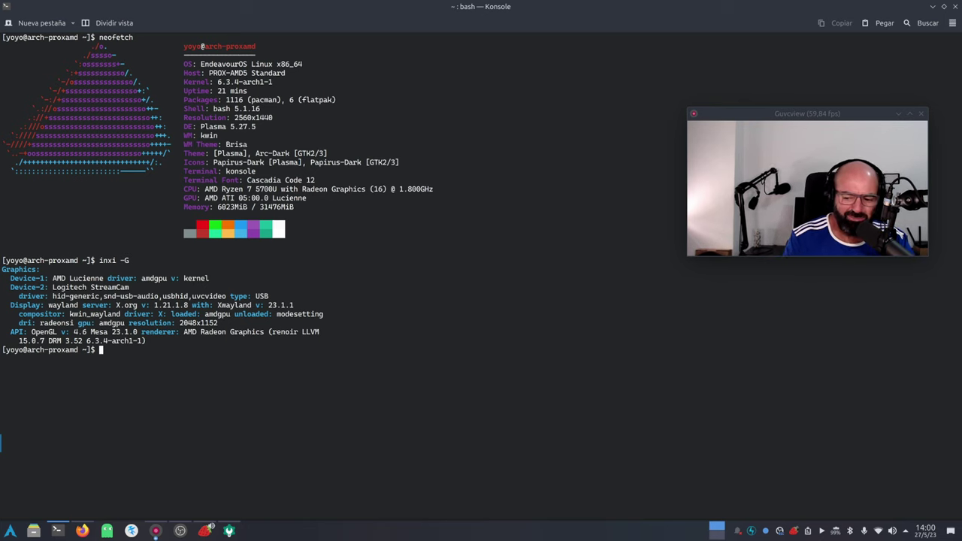
{"action": "left_click", "coordinate": [932, 6]}
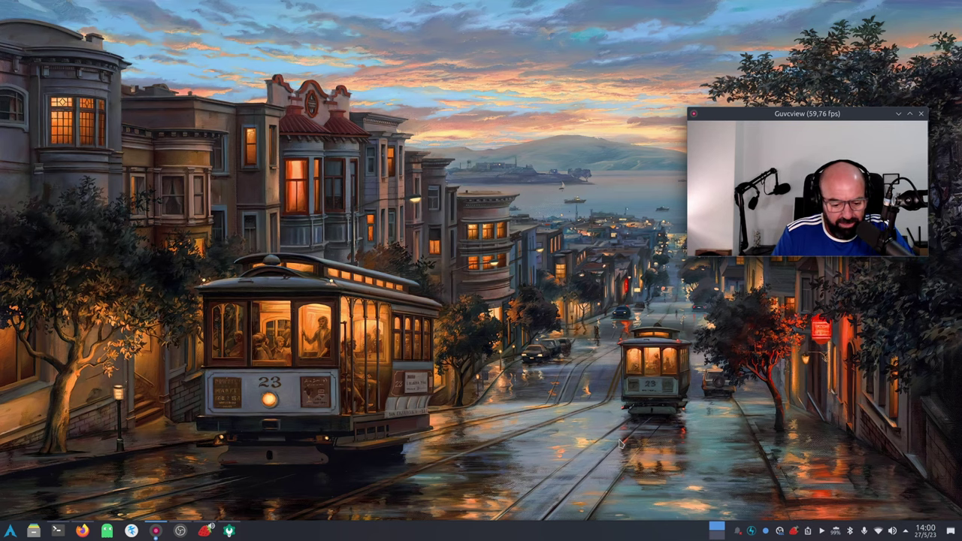
{"action": "left_click", "coordinate": [204, 531]}
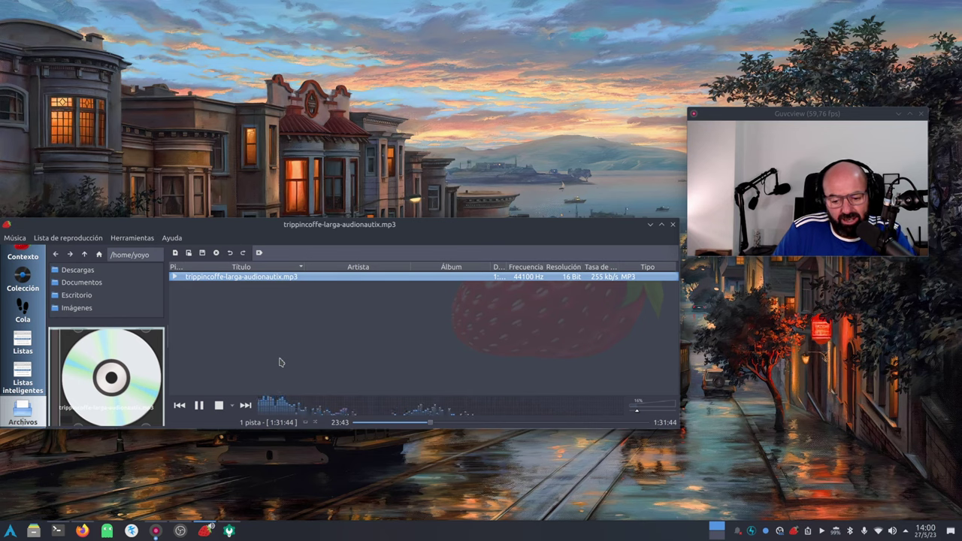
{"action": "left_click", "coordinate": [651, 225]}
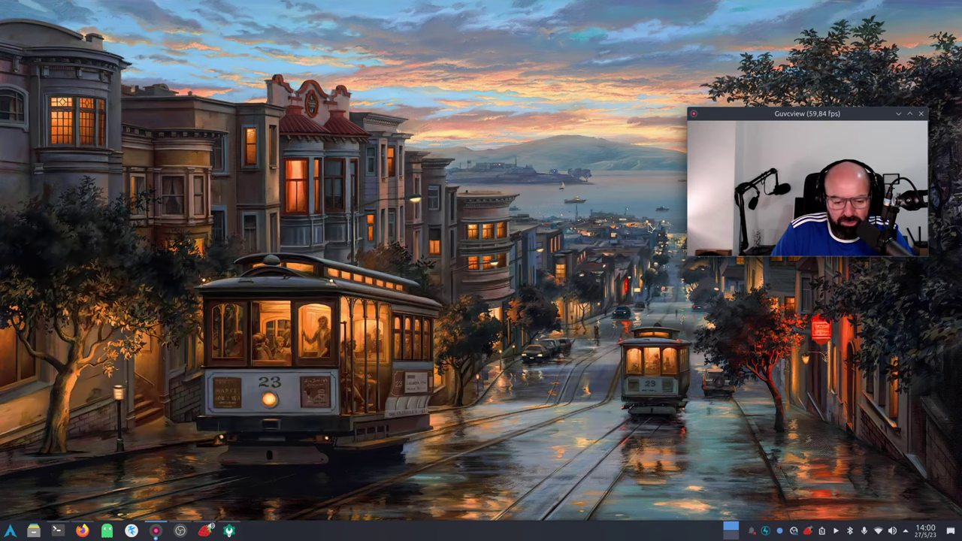
- Move the Guvcview window higher on the desktop and open the video settings in OBS
{"action": "left_click_drag", "start_coordinate": [817, 120], "coordinate": [819, 65]}
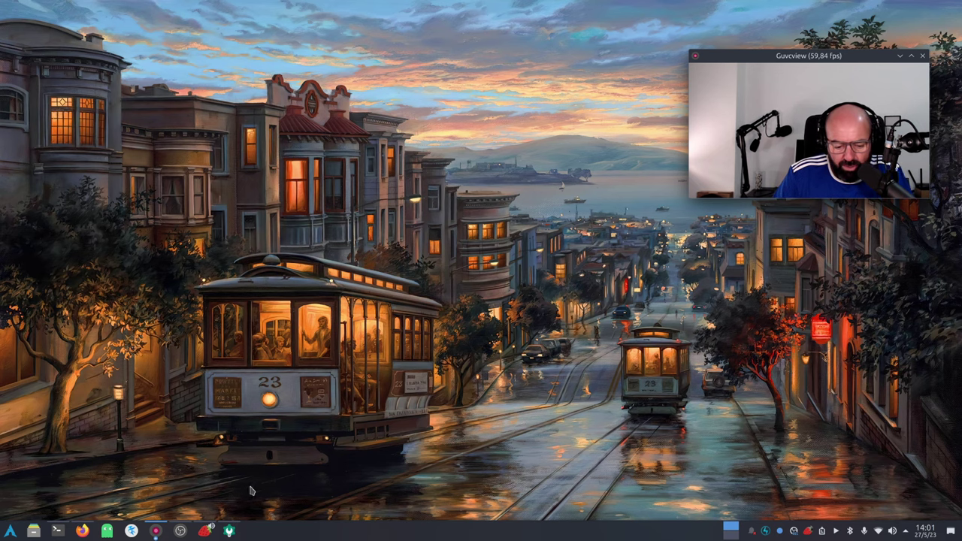
{"action": "left_click", "coordinate": [181, 531]}
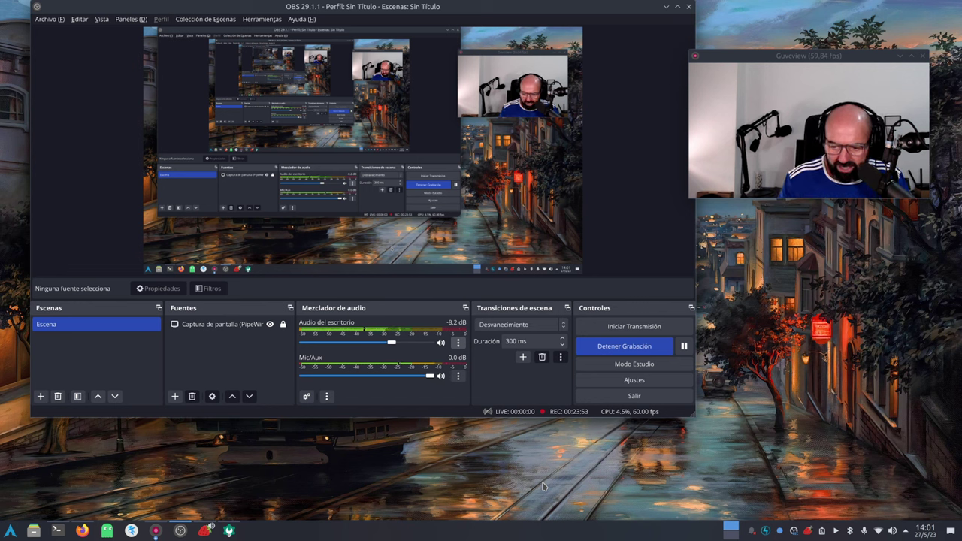
{"action": "left_click", "coordinate": [660, 380]}
{"action": "left_click", "coordinate": [194, 125]}
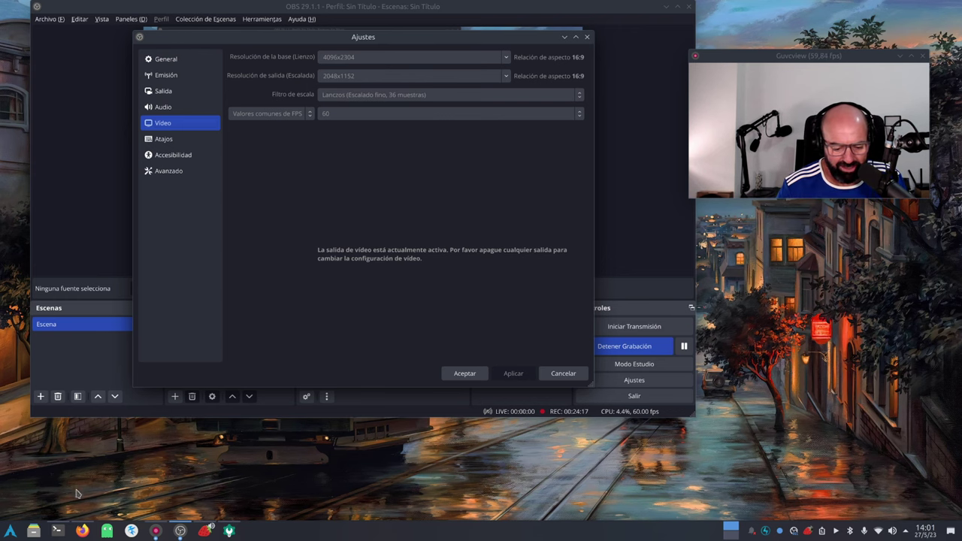
- Compare the OBS video settings with the Konsole output, highlight the resolution entry in the inxi output, and minimize Konsole
{"action": "left_click", "coordinate": [57, 531]}
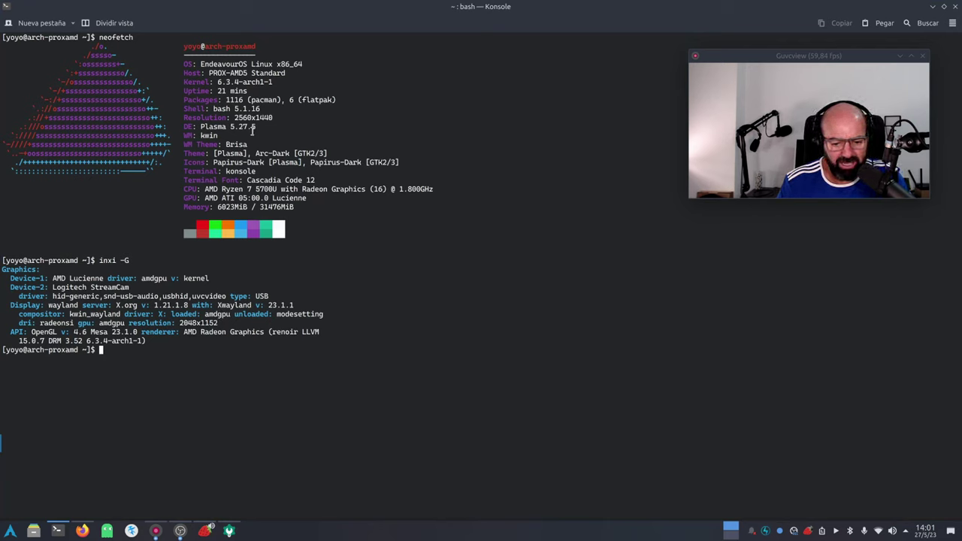
{"action": "left_click", "coordinate": [933, 7]}
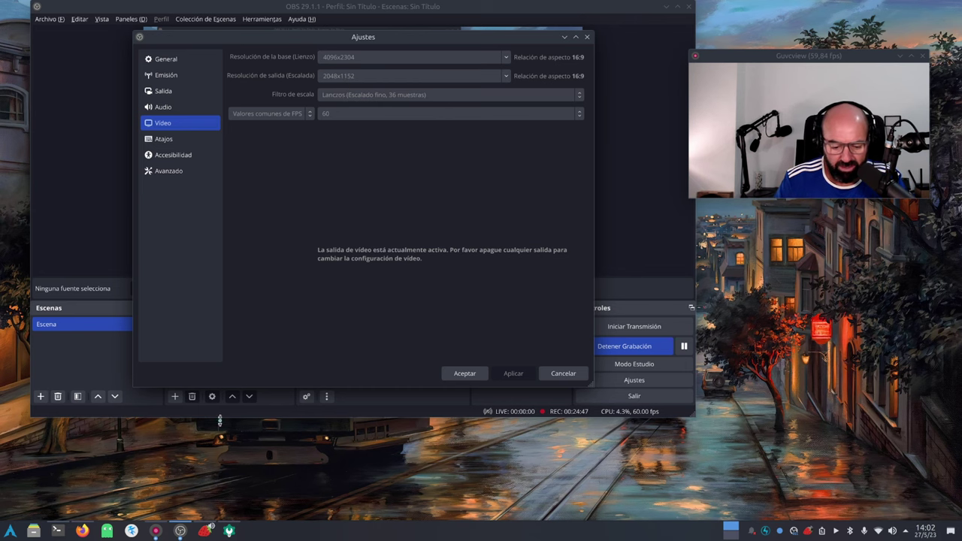
{"action": "left_click", "coordinate": [124, 390]}
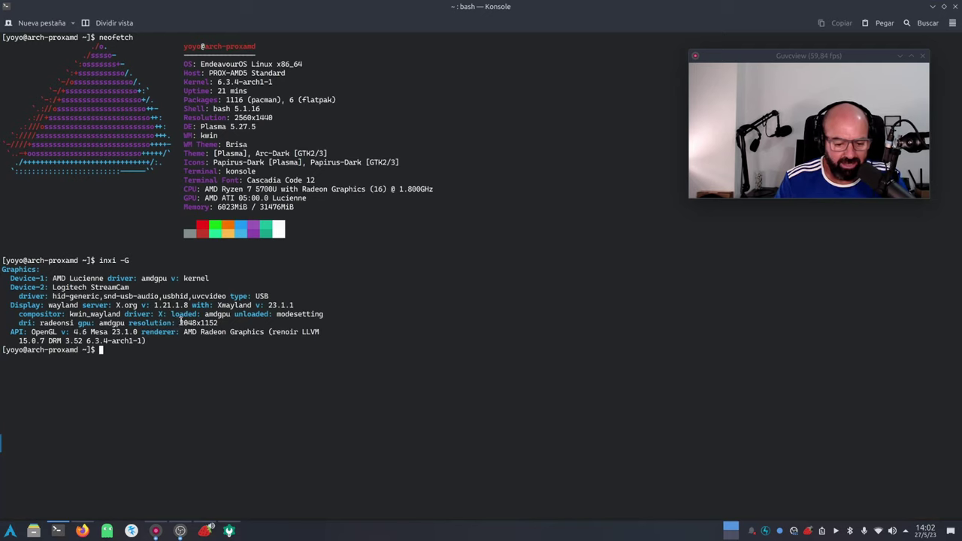
{"action": "left_click_drag", "start_coordinate": [176, 323], "coordinate": [213, 323]}
{"action": "double_click", "coordinate": [136, 324]}
{"action": "triple_click", "coordinate": [189, 322]}
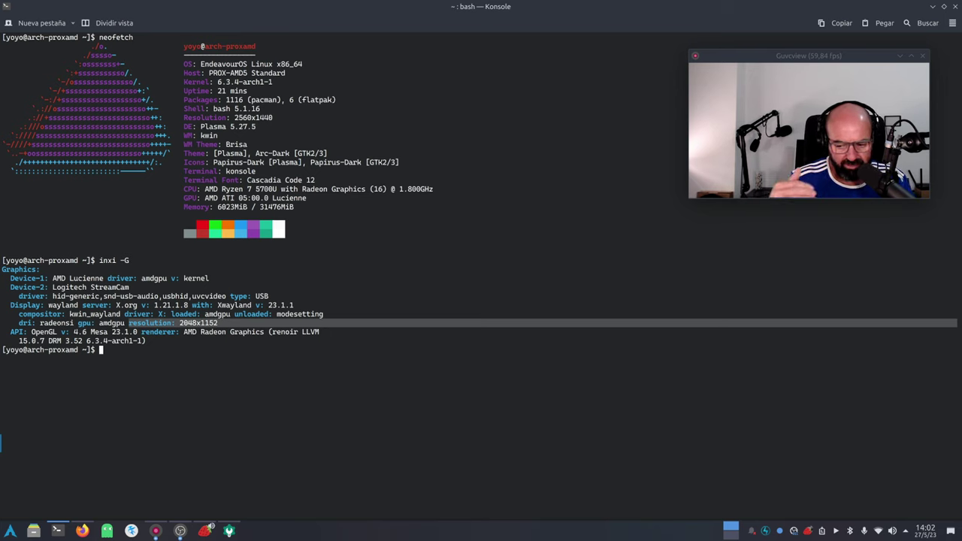
{"action": "left_click", "coordinate": [930, 6]}
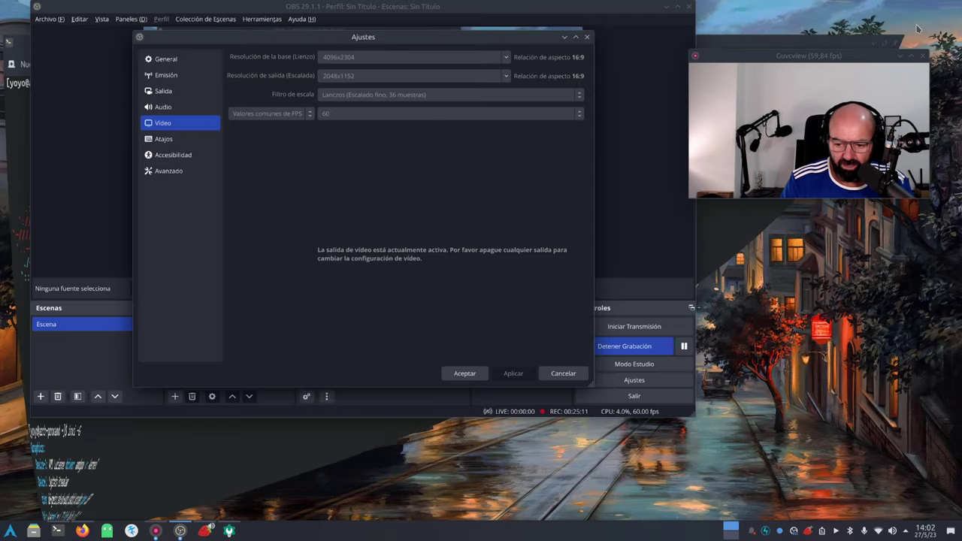
- Accept and close the OBS settings, and move the Guvcview window clear of the OBS window
{"action": "left_click", "coordinate": [473, 376]}
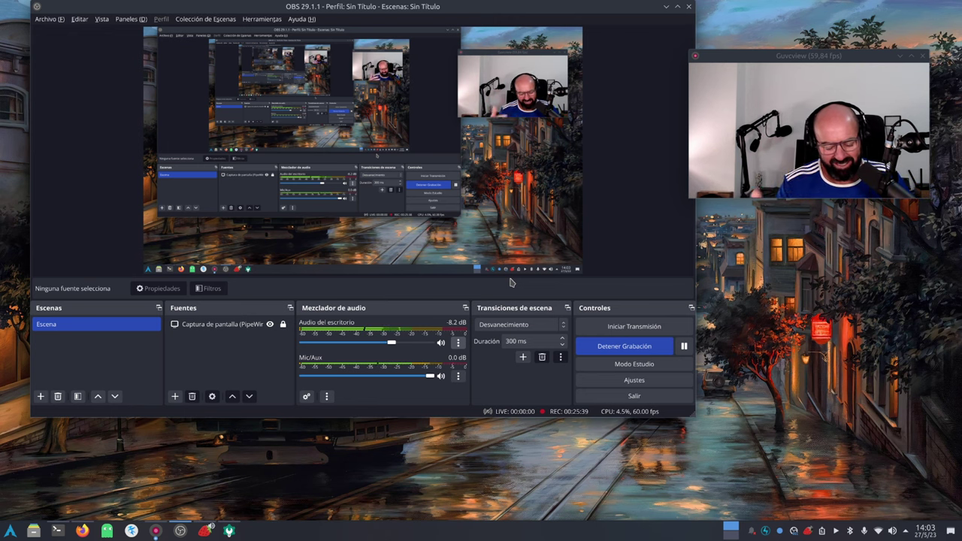
{"action": "left_click_drag", "start_coordinate": [812, 54], "coordinate": [836, 28]}
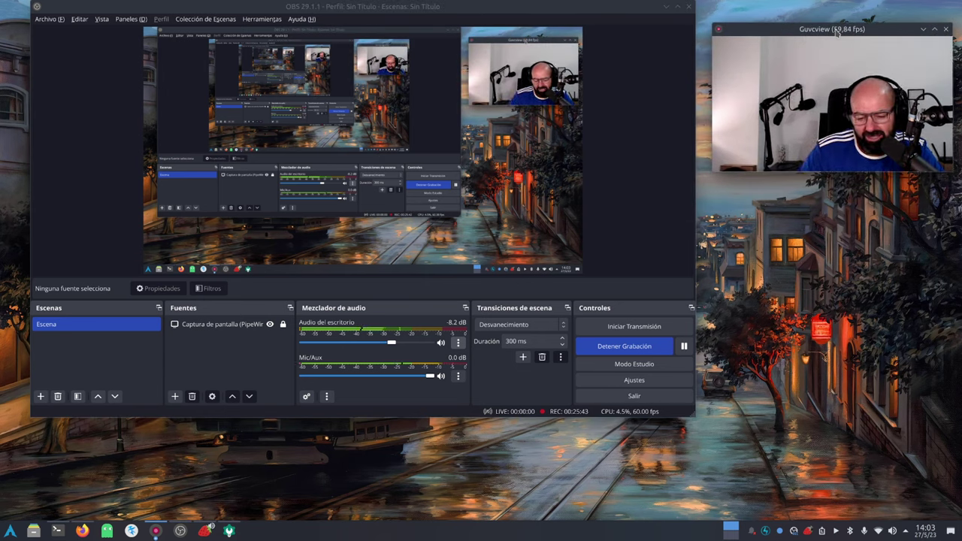